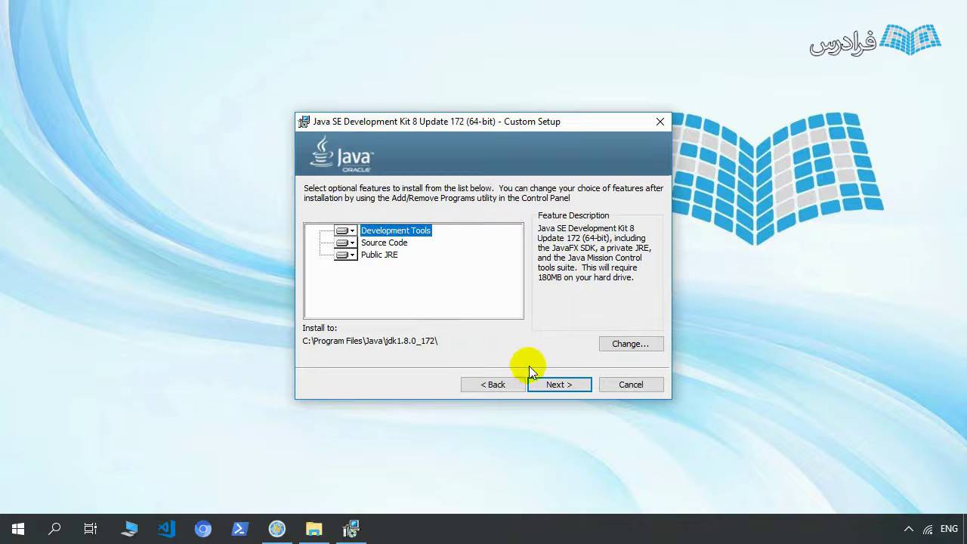
Install JDK 8 Update 172 (64-bit) and its JRE to the default folders, then close the installer
left_click(555, 384)
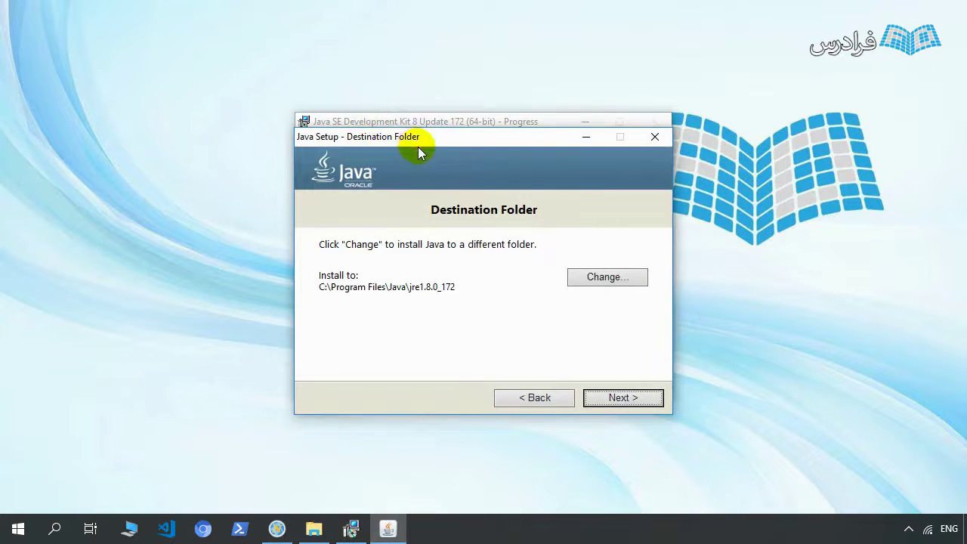
left_click_drag(411, 139, 353, 152)
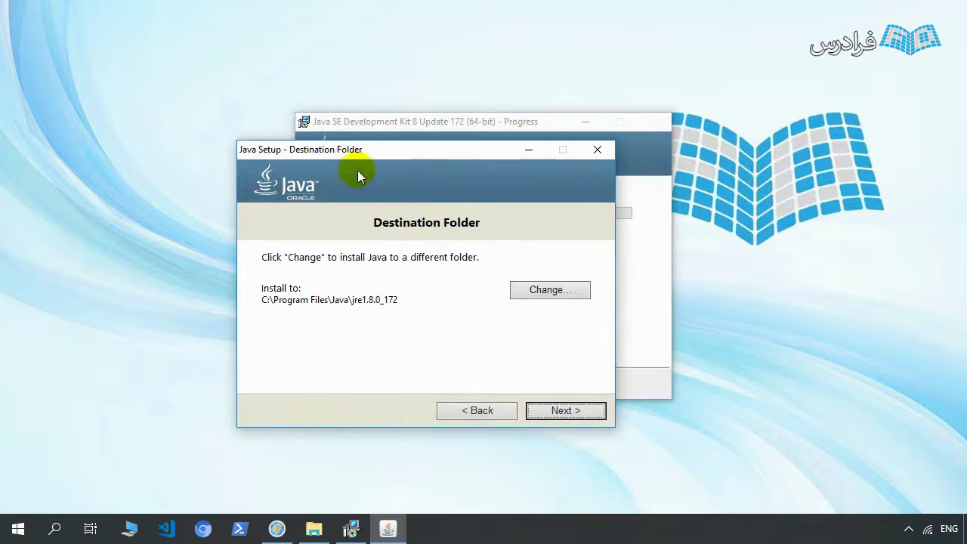
left_click(574, 410)
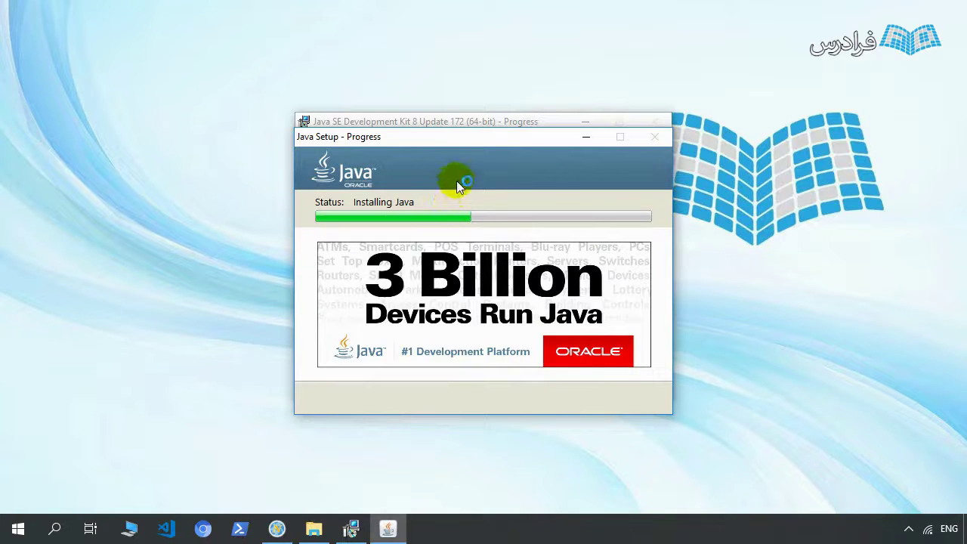
left_click_drag(439, 141, 244, 91)
left_click(653, 131)
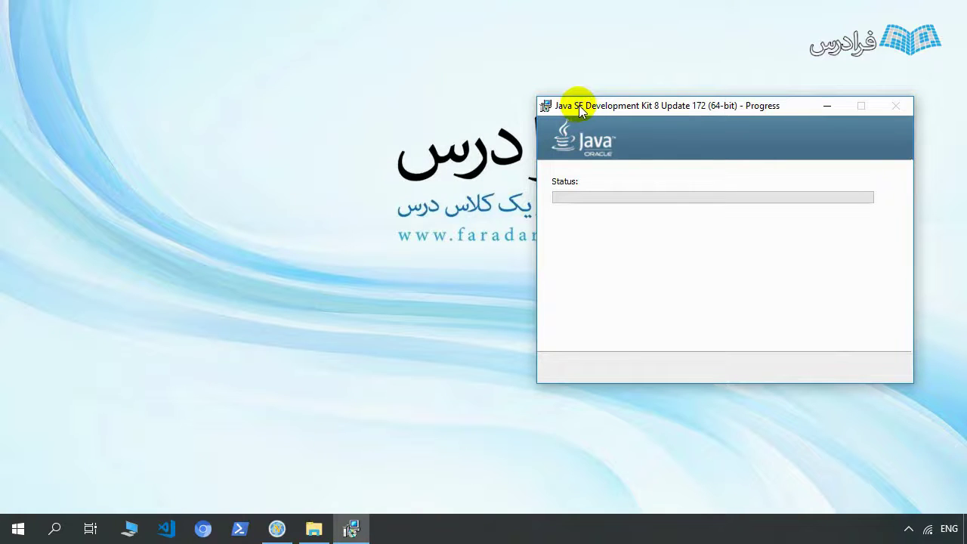
left_click_drag(596, 110, 109, 68)
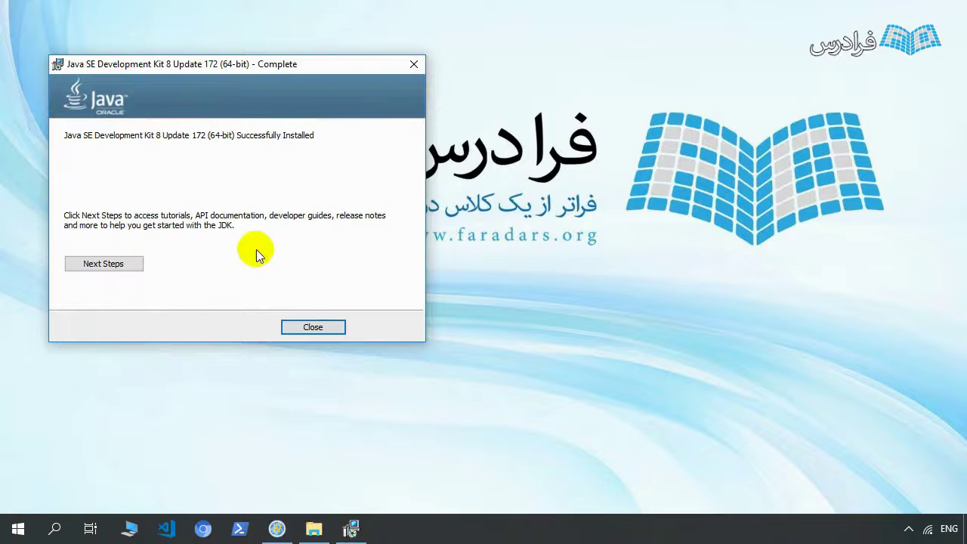
left_click(313, 326)
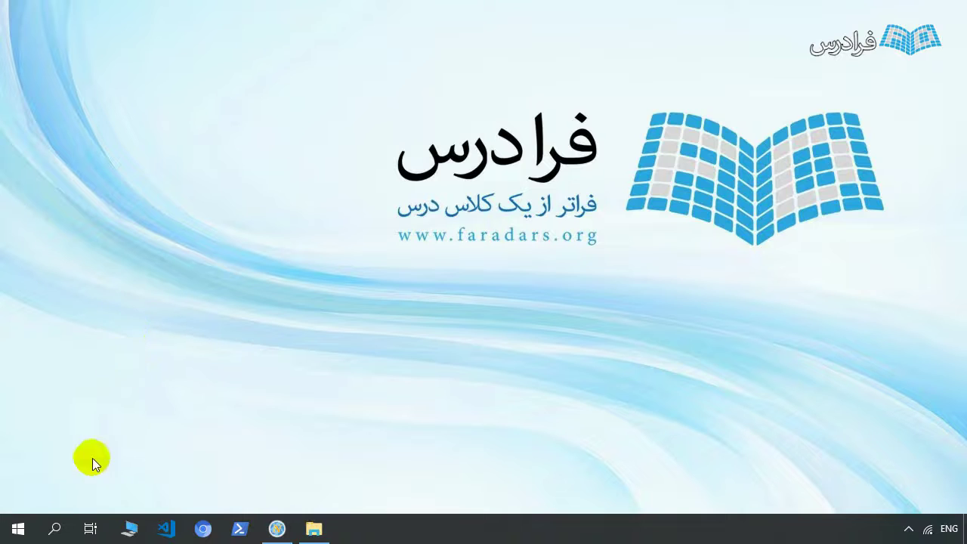
Search 'envir' to reach System Properties, open Environment Variables, and select the user Path variable
left_click(48, 530)
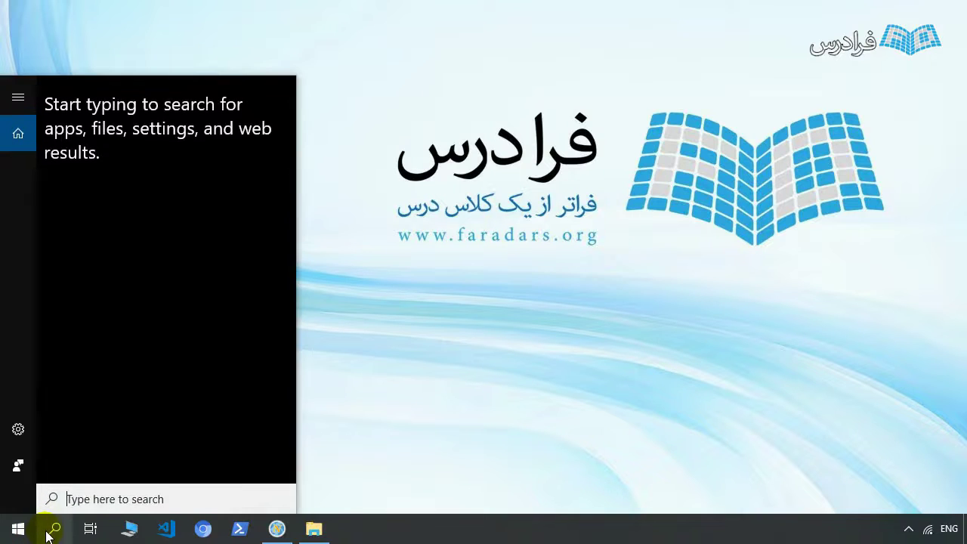
type("envir")
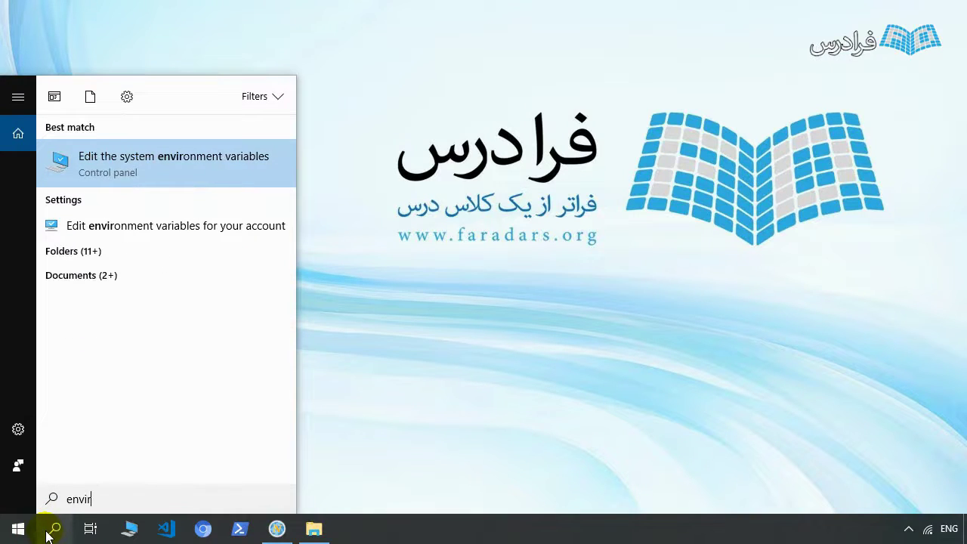
left_click(154, 162)
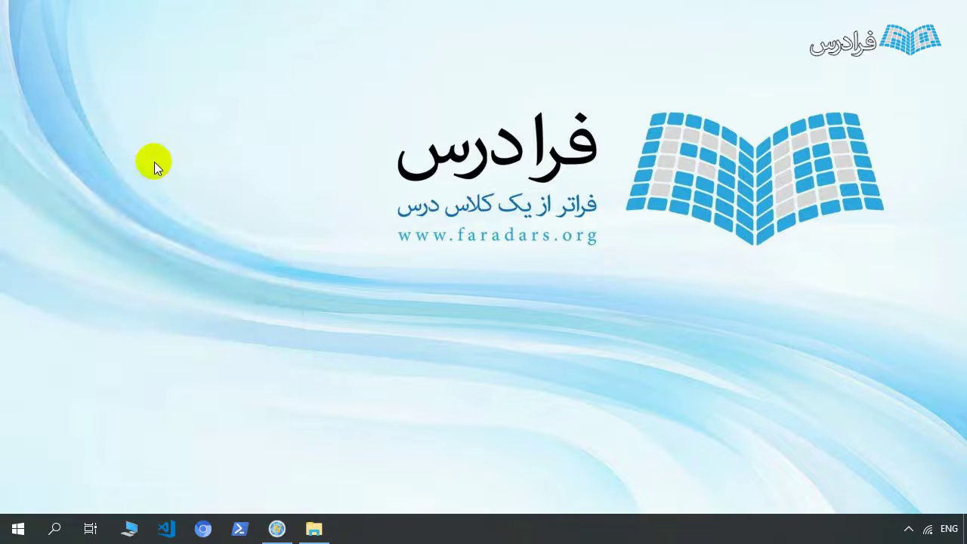
left_click_drag(233, 47, 613, 45)
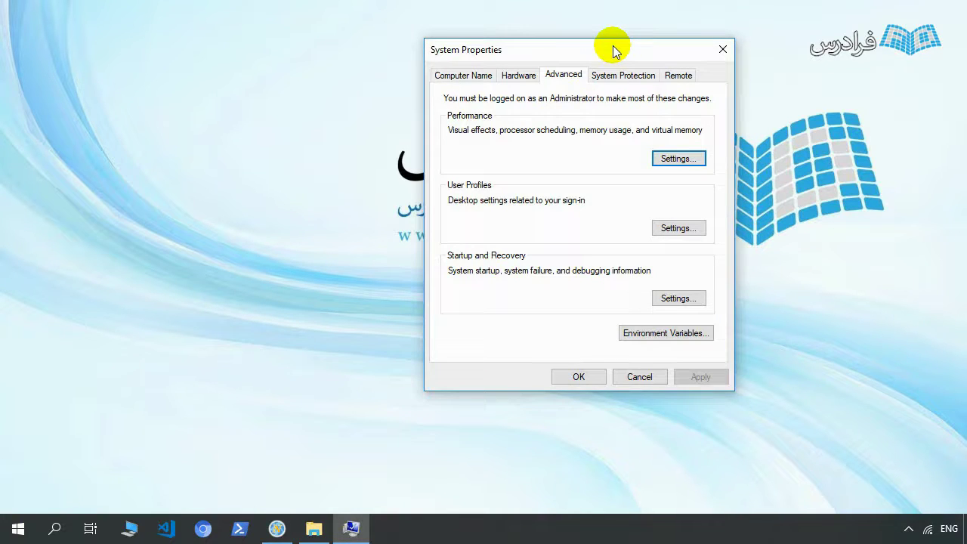
left_click(670, 333)
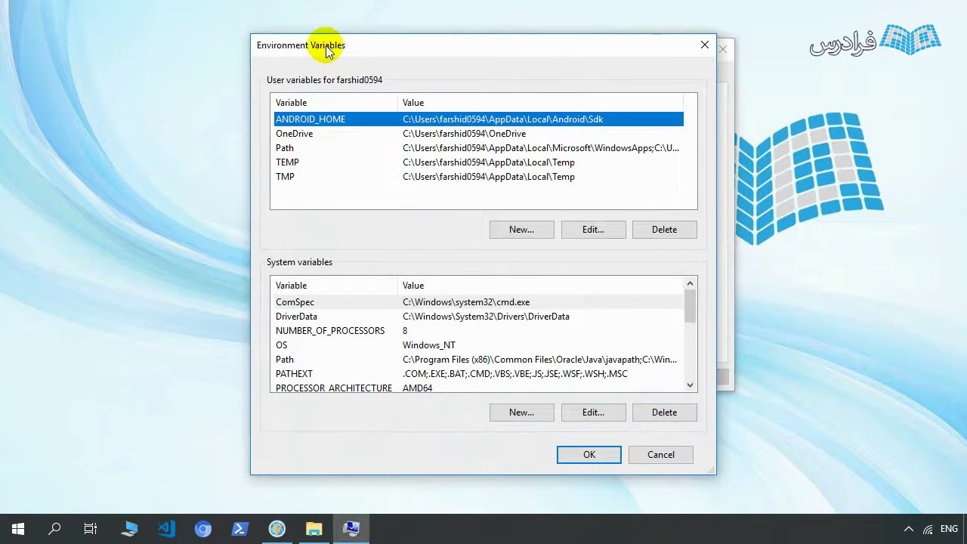
left_click_drag(326, 46, 243, 20)
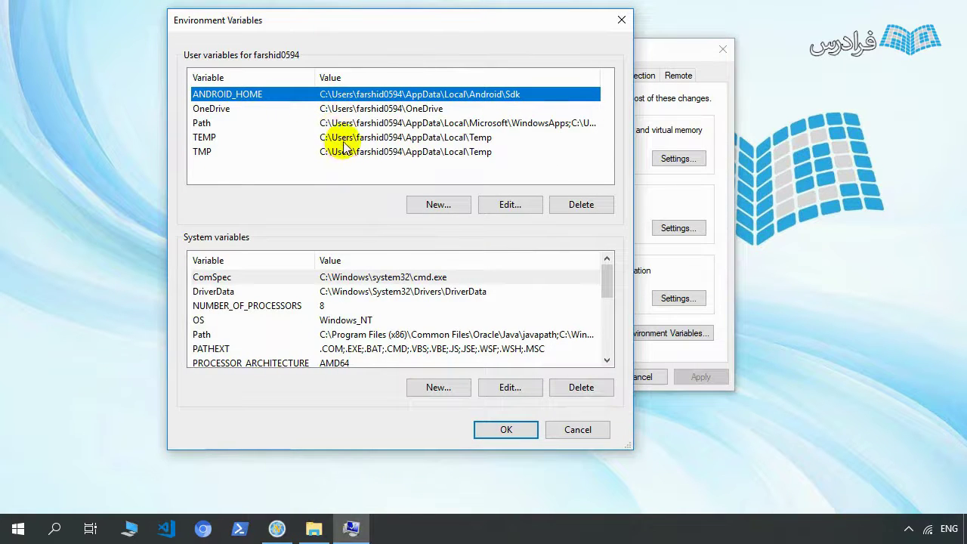
left_click(392, 125)
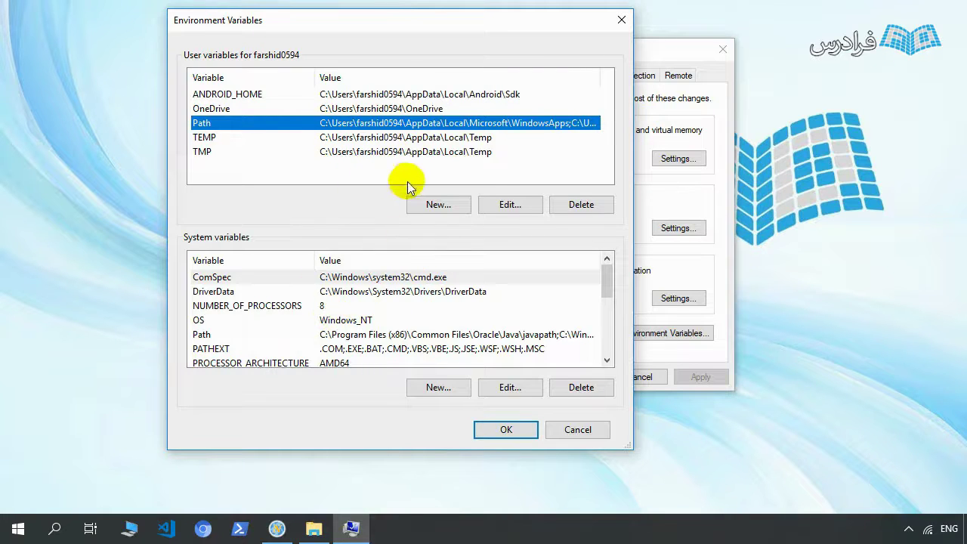
Start a new user variable named JAVA_HOME
left_click(438, 208)
type("K")
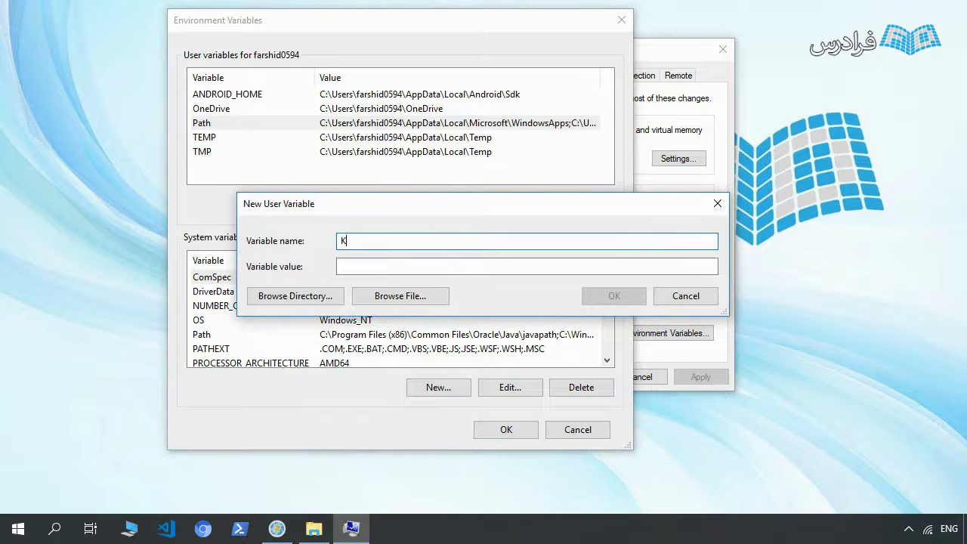
key("BackSpace")
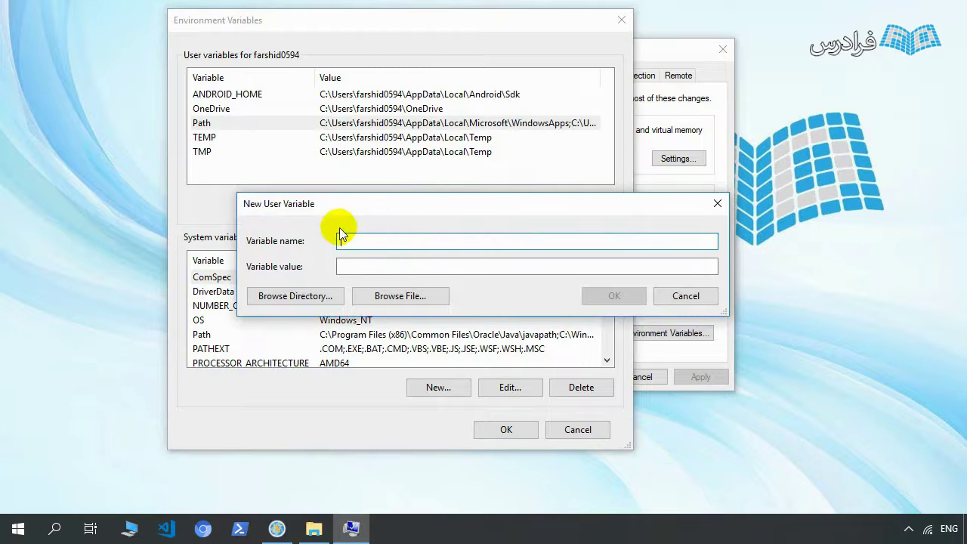
type("Java")
key("BackSpace")
key("BackSpace")
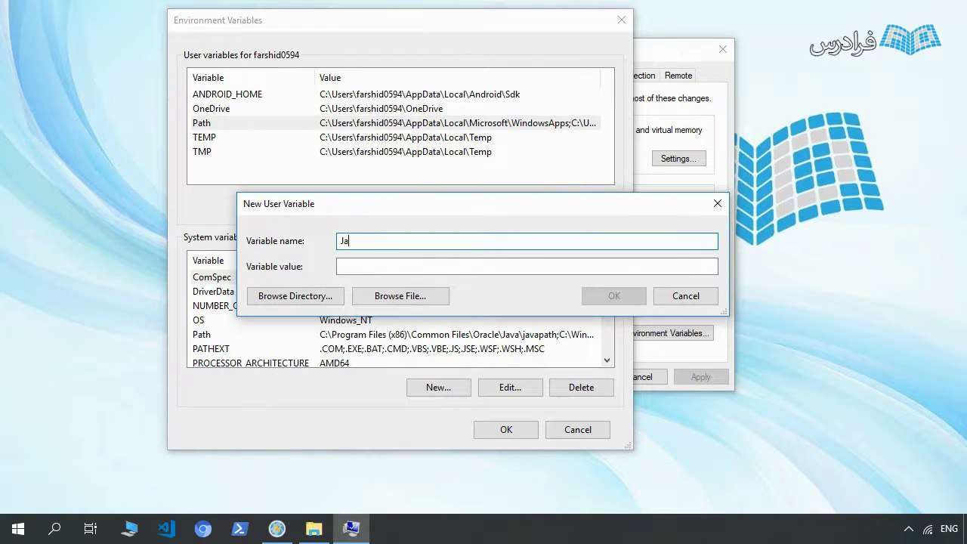
key("BackSpace")
key("BackSpace")
type("JAVA_HOME")
left_click(375, 268)
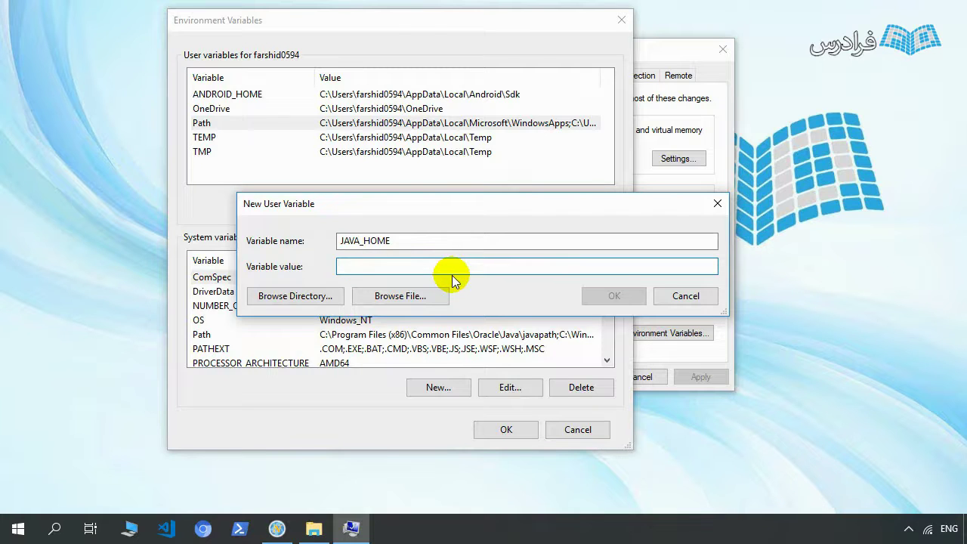
Set its value to the JDK path C:\Program Files\Java\jdk1.8.0_181 and confirm every dialog
key("alt+Tab")
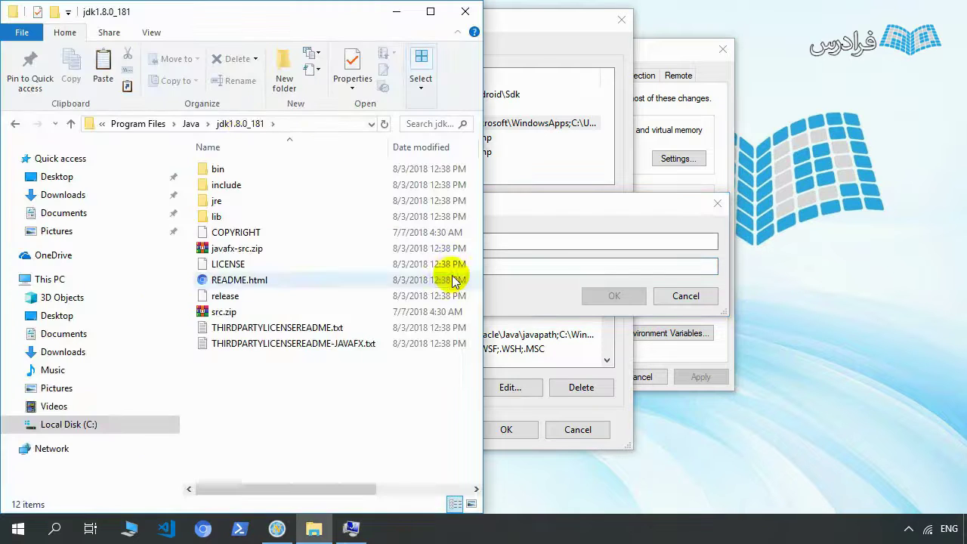
left_click(298, 126)
key("ctrl+c")
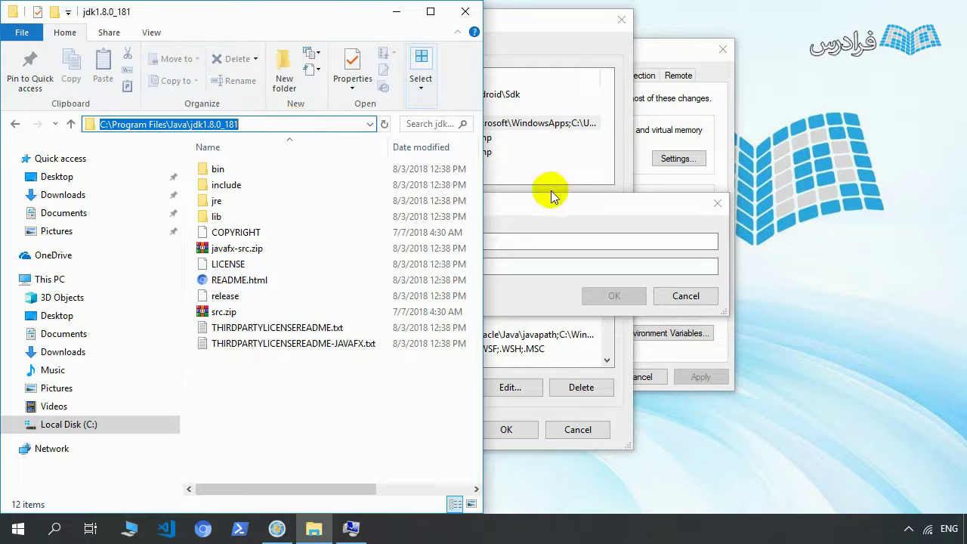
left_click(557, 226)
key("ctrl+v")
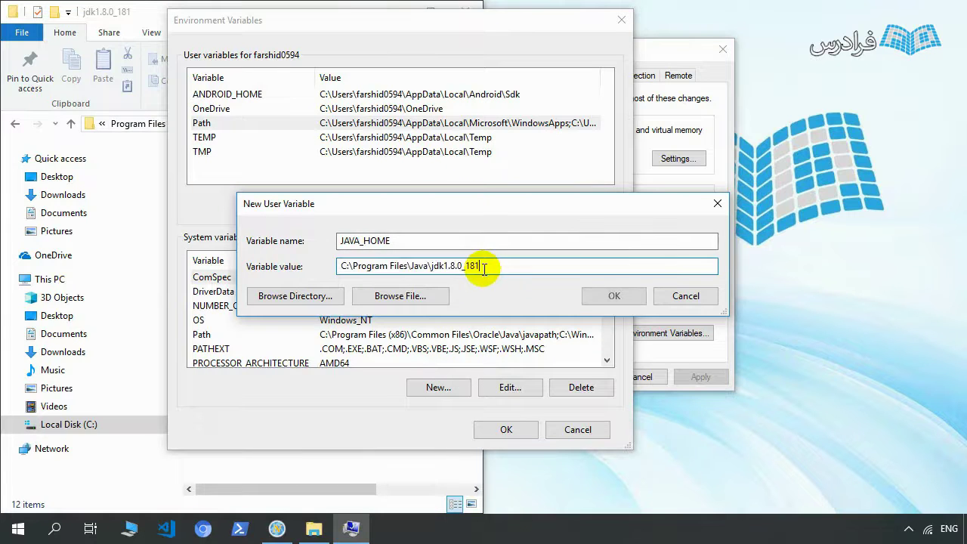
left_click(612, 296)
left_click(504, 430)
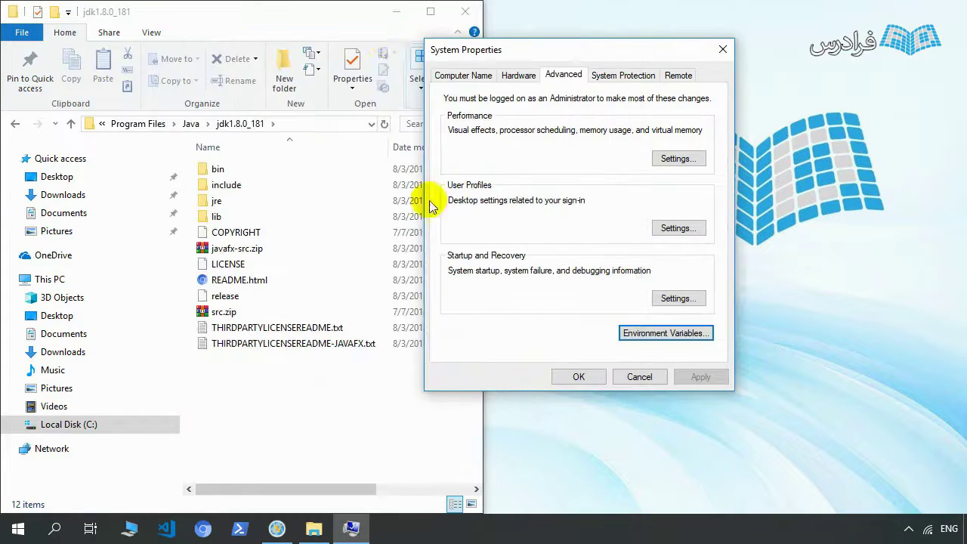
left_click(395, 13)
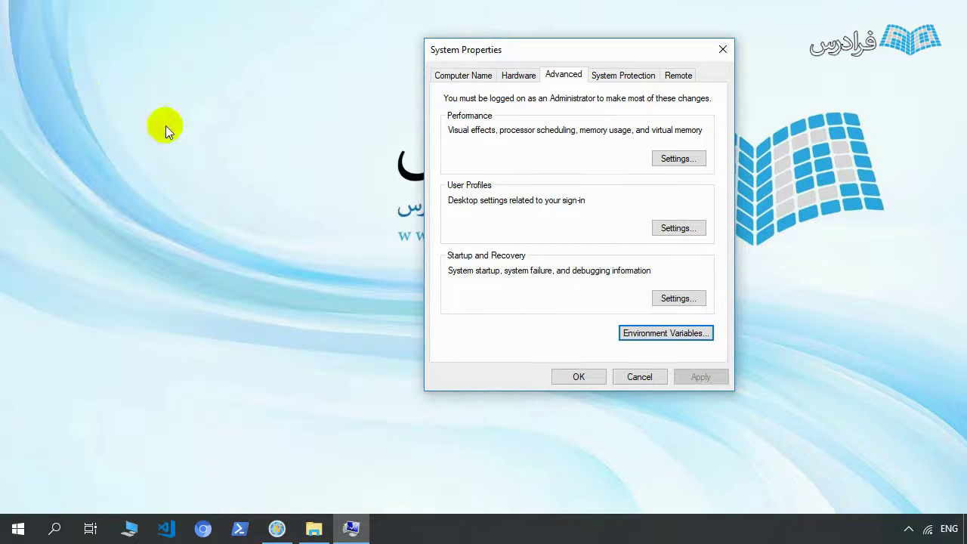
left_click(575, 376)
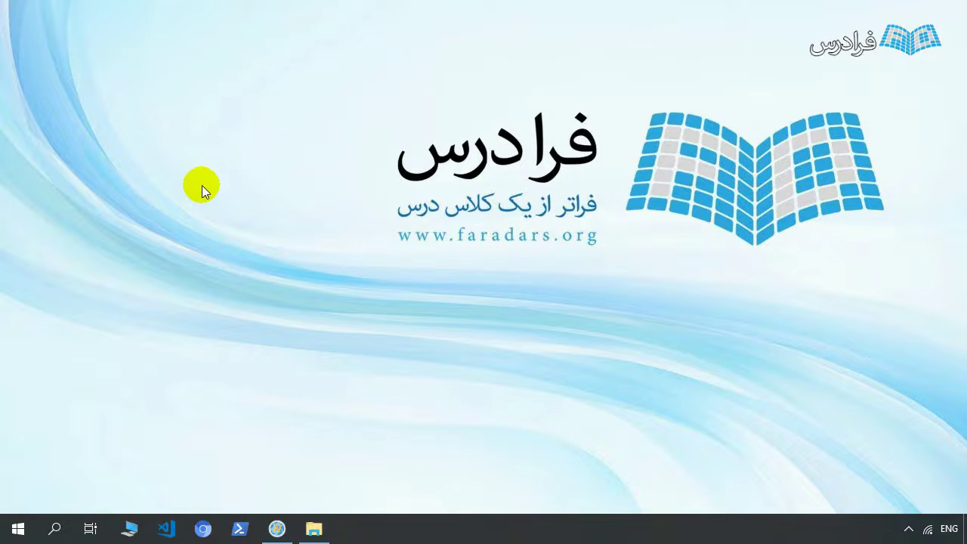
In PowerShell, try 'JAVA -V', then run 'java -version' to confirm Java 1.8.0_181
left_click(240, 528)
type("JA")
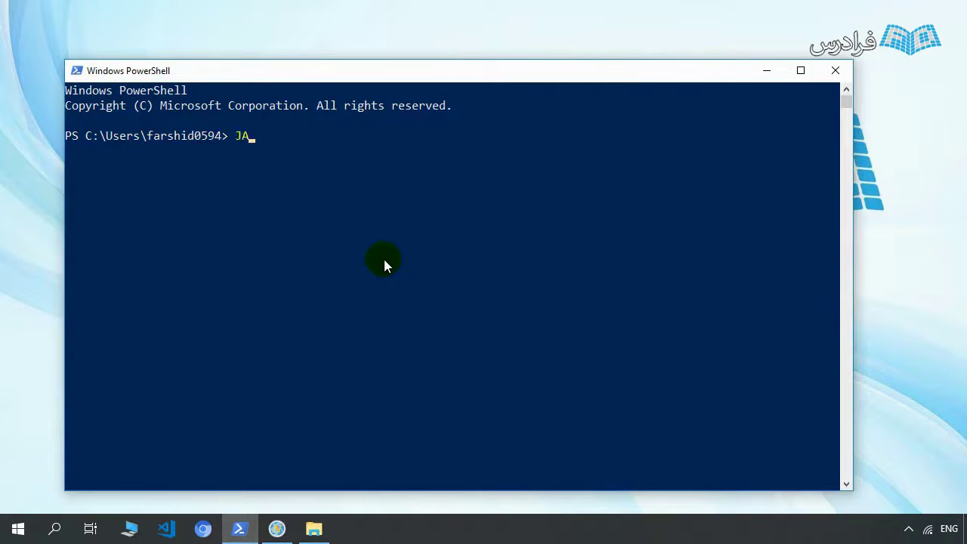
type("VA -V")
key("Return")
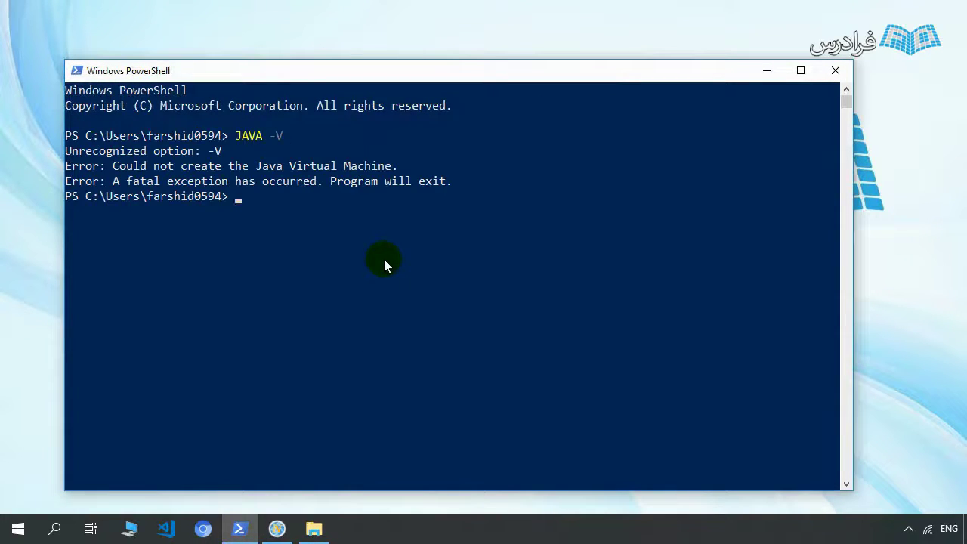
type("java -version")
key("Return")
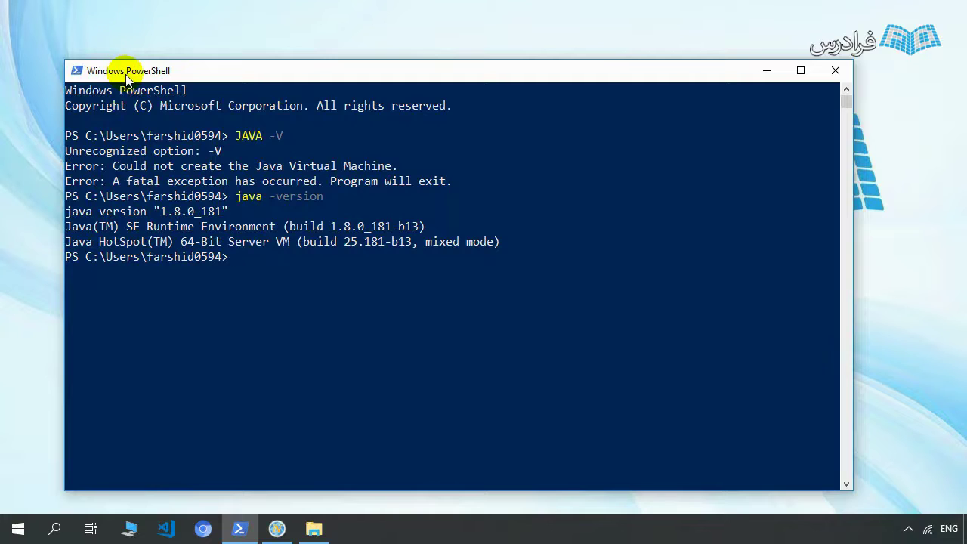
left_click_drag(126, 76, 176, 52)
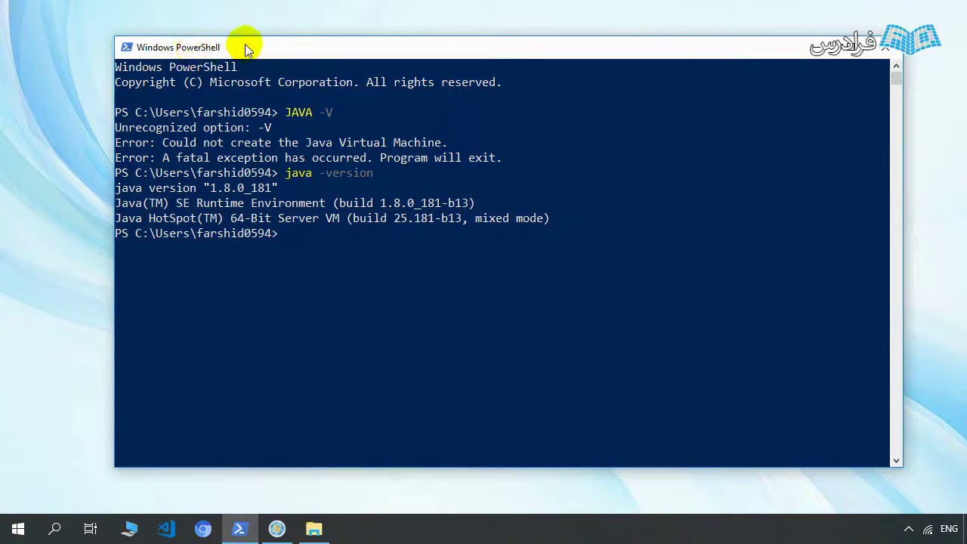
left_click_drag(245, 46, 232, 45)
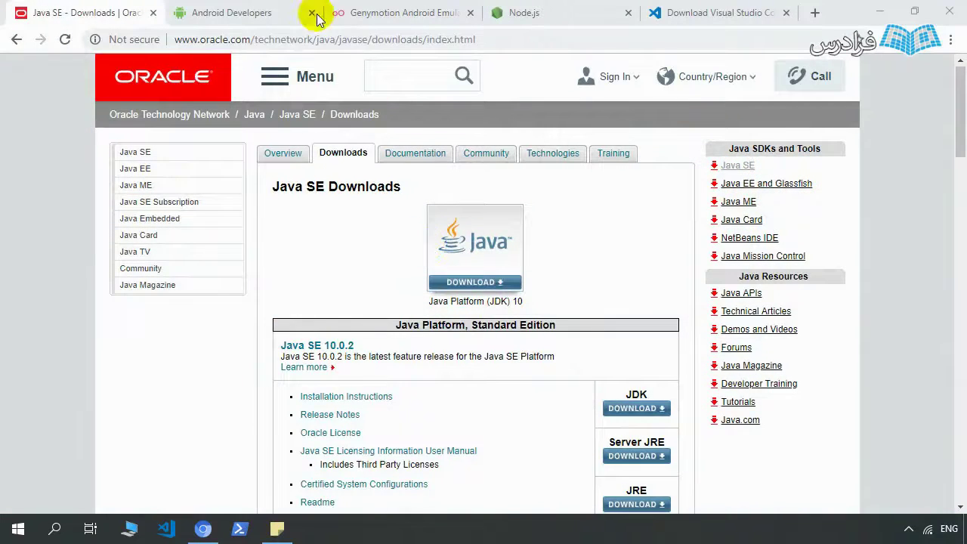
Go to the Android Studio download page on the Android Developers site
left_click(287, 8)
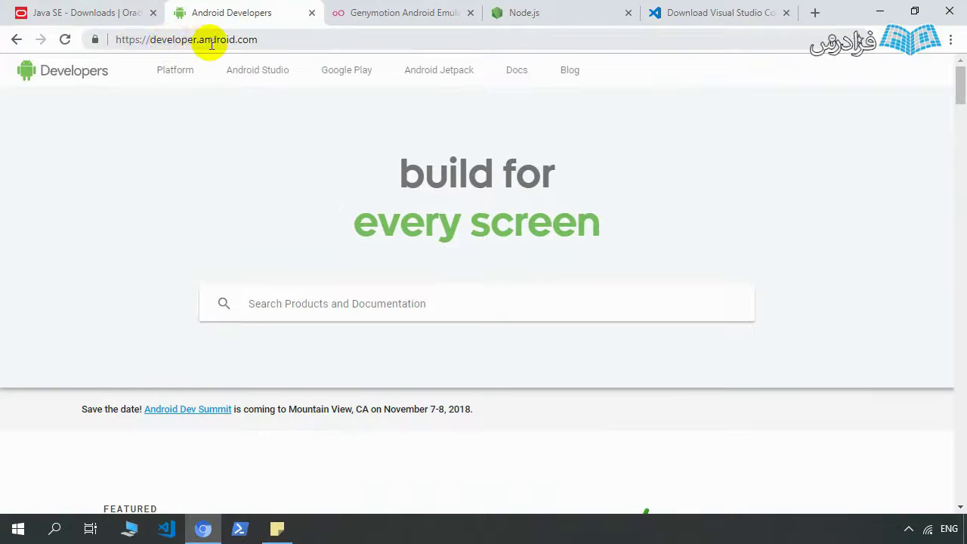
left_click(260, 75)
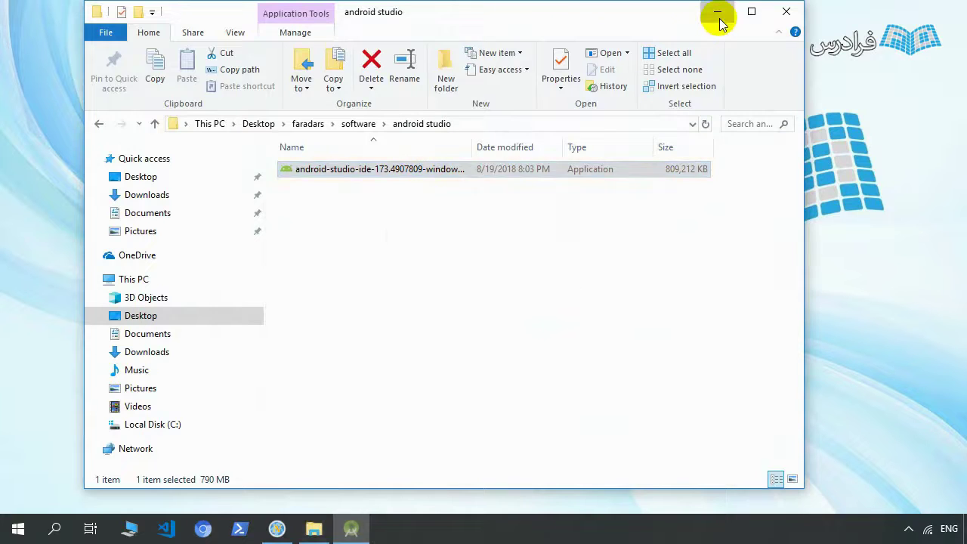
Replace the old Android Studio with a default-components, default-location install and launch it
left_click(717, 12)
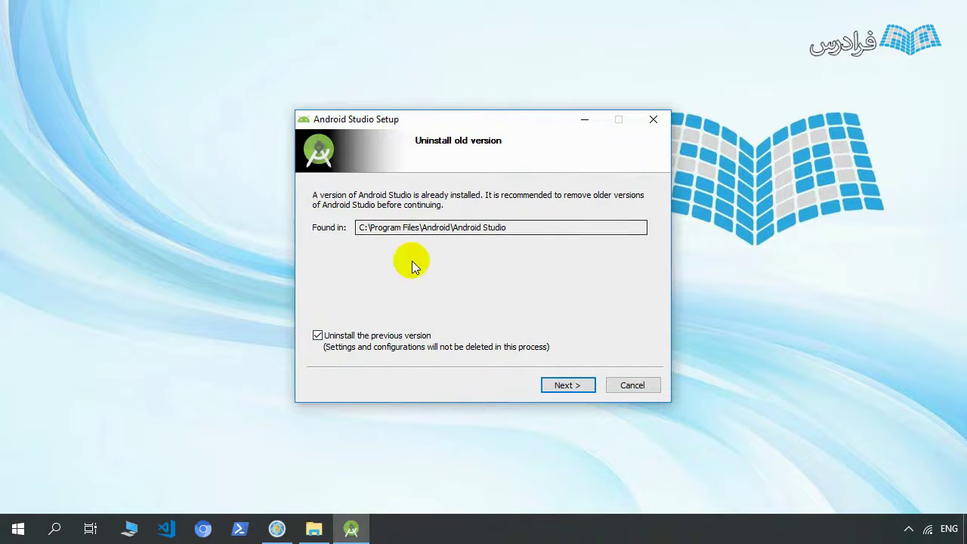
left_click(561, 386)
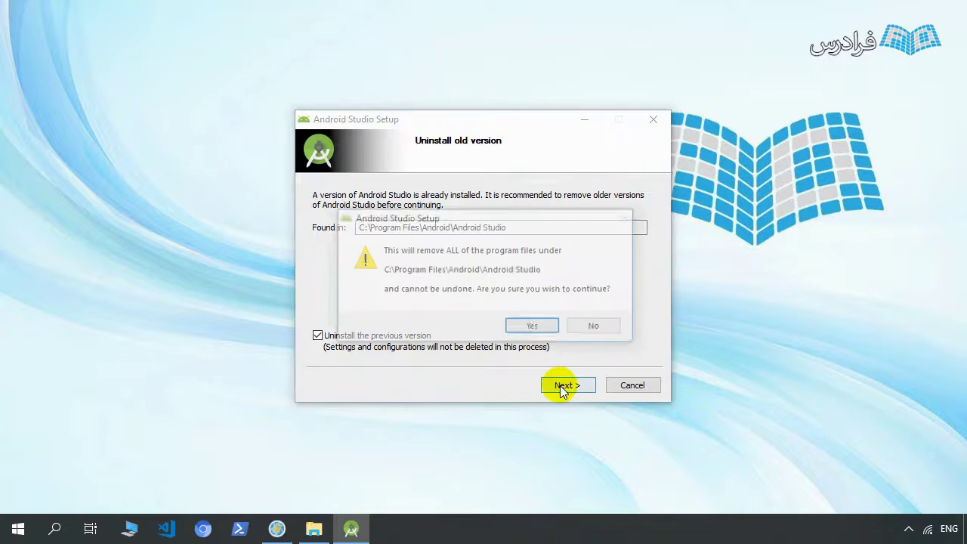
left_click(533, 326)
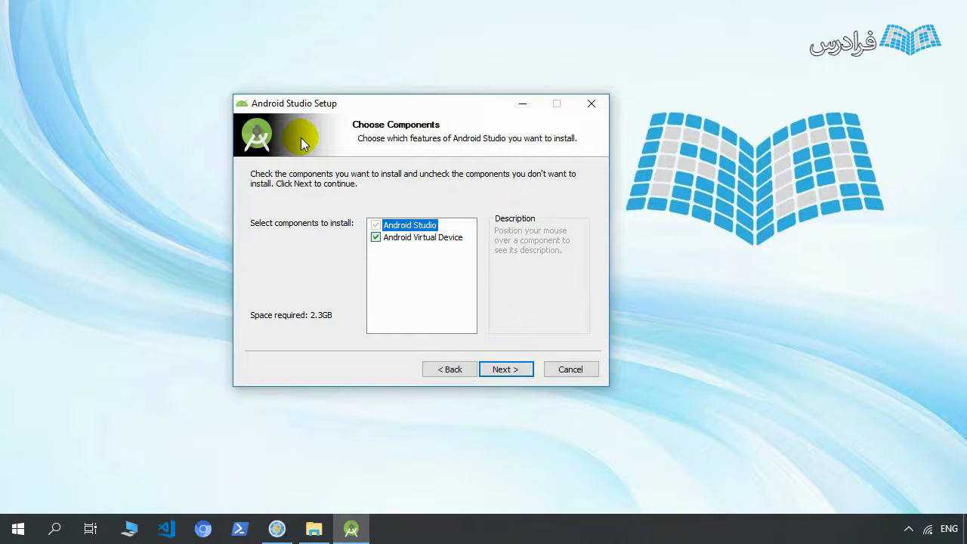
left_click(495, 368)
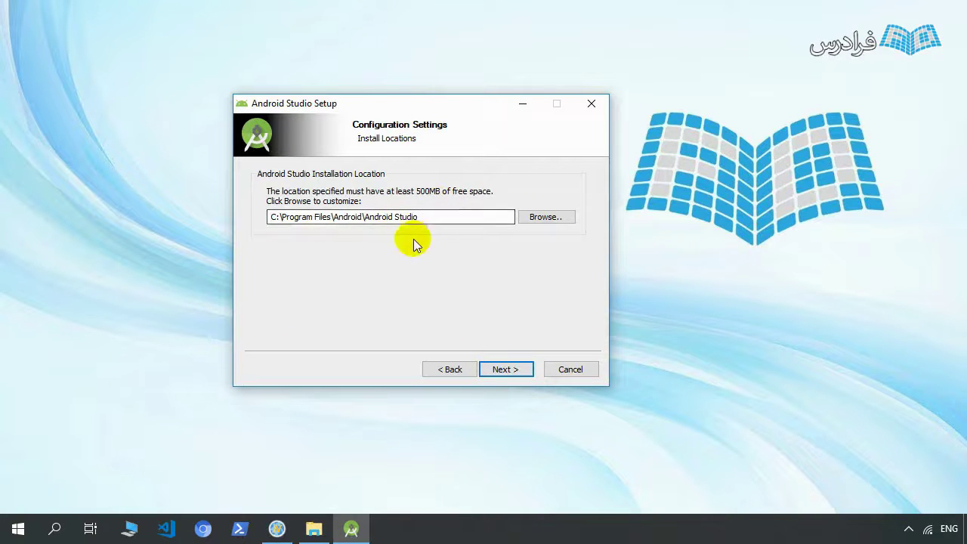
left_click(504, 369)
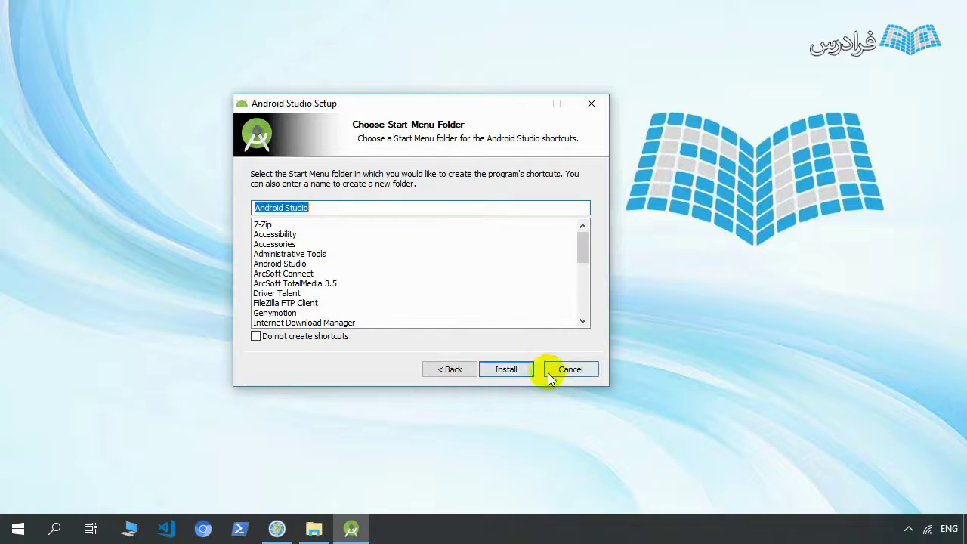
left_click(511, 374)
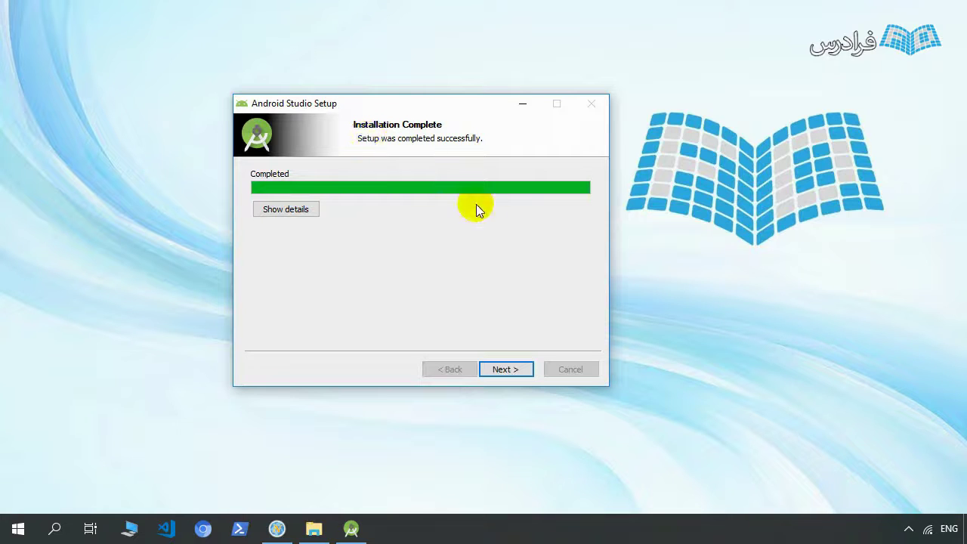
left_click(504, 368)
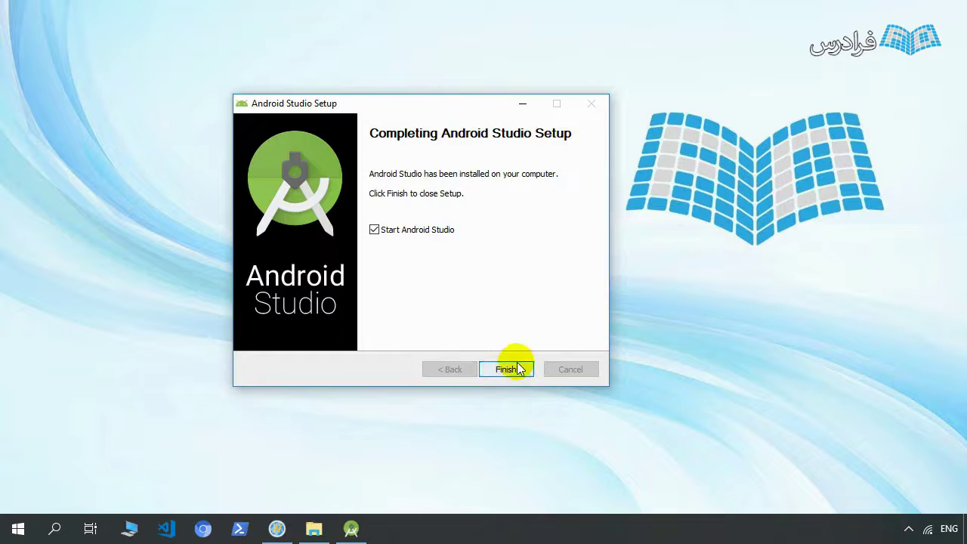
left_click(505, 370)
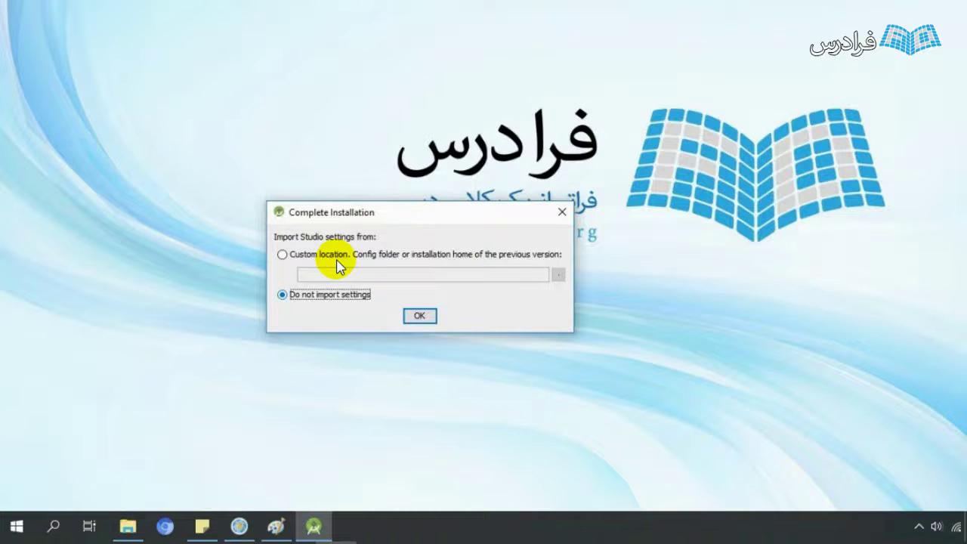
Choose Do not import settings and continue to the Setup Wizard Welcome page
left_click(421, 316)
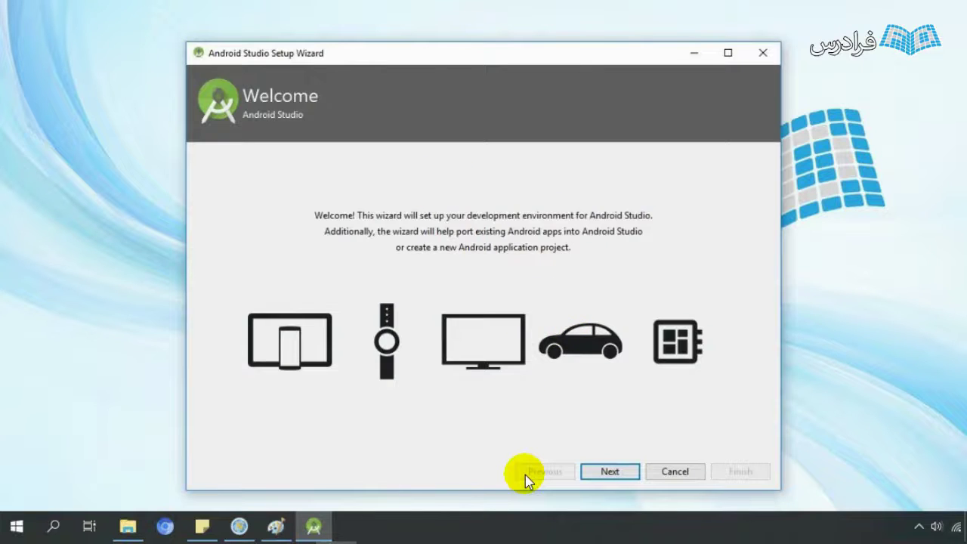
Advance through the wizard keeping the Standard install type and IntelliJ theme
key("Return")
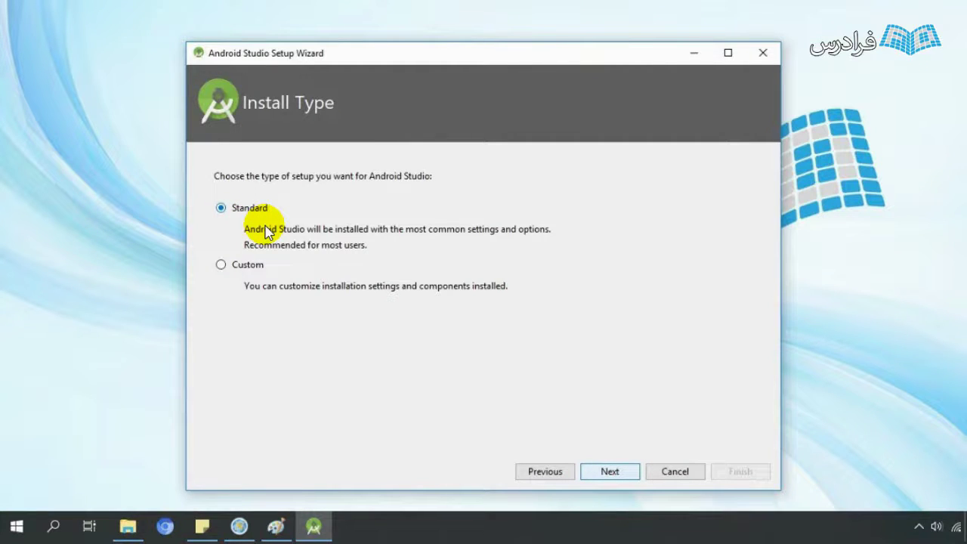
key("Return")
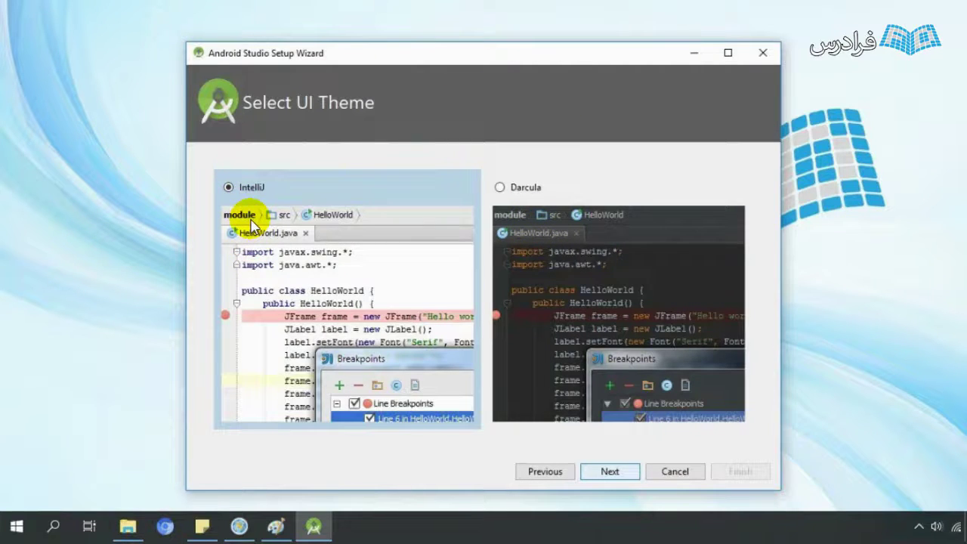
key("Return")
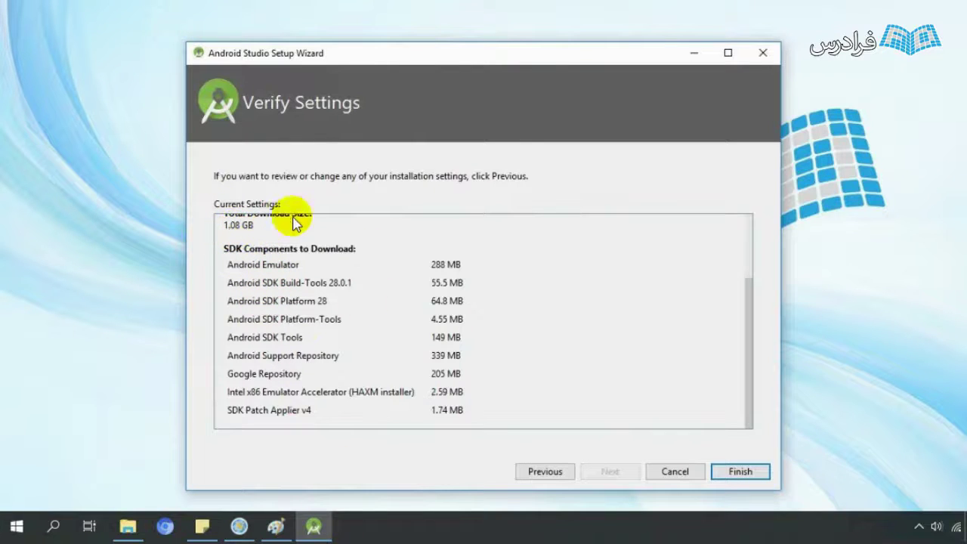
Download the SDK components and Intel HAXM, then finish the setup wizard
left_click(741, 472)
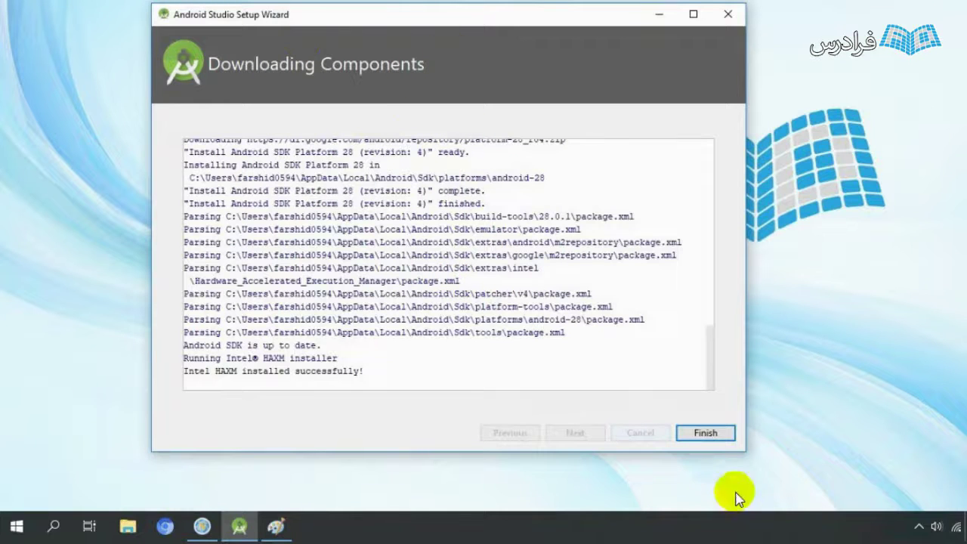
left_click(704, 433)
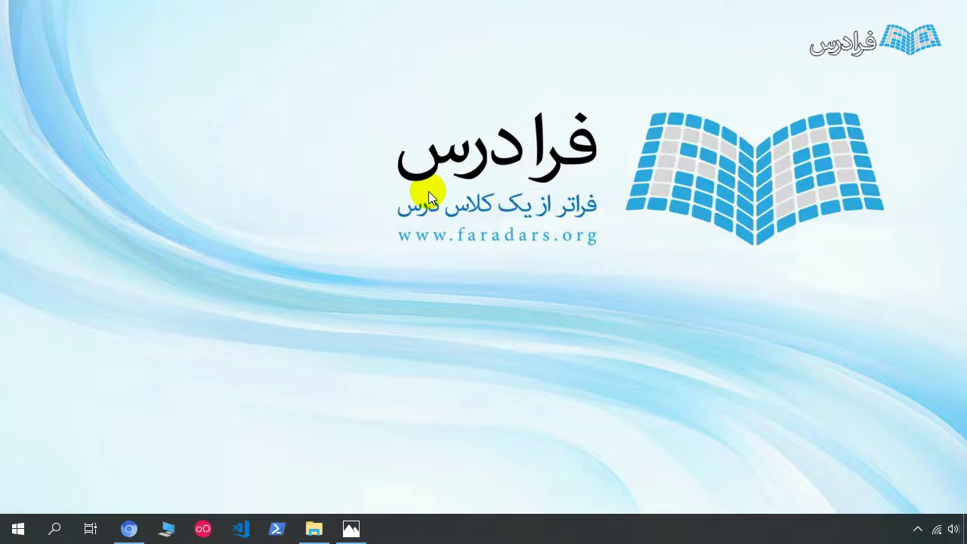
Find Android Studio via search 'androi', pin it to the taskbar, and launch it from there
left_click(55, 529)
type("androi")
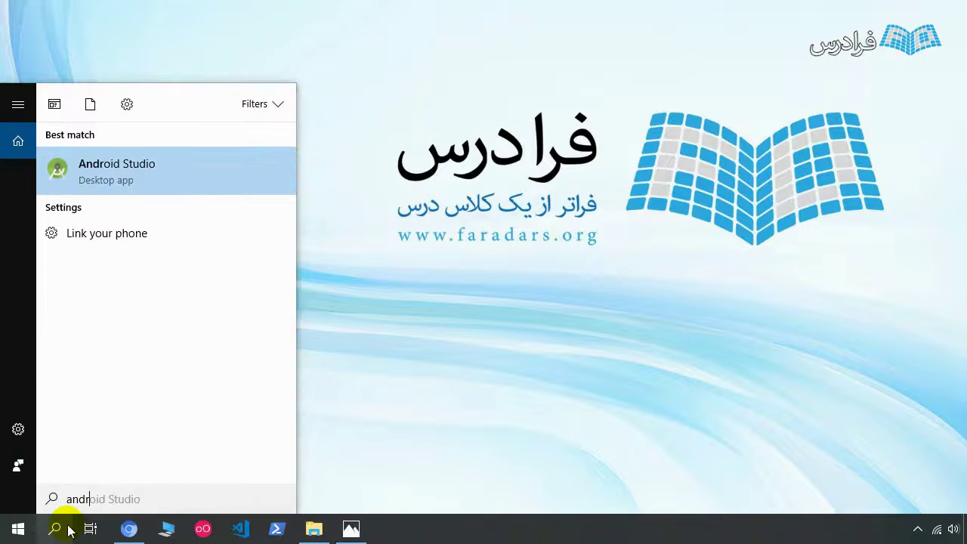
right_click(118, 171)
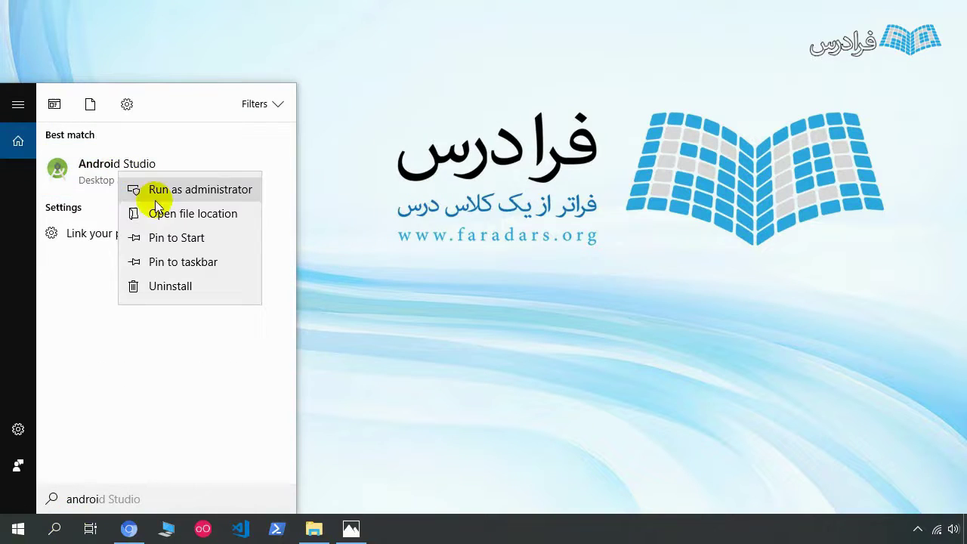
left_click(190, 262)
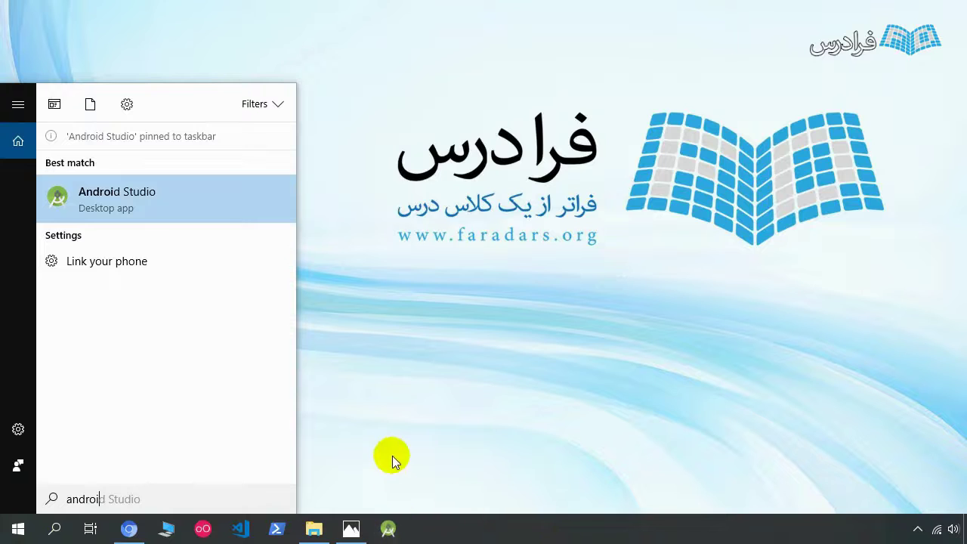
left_click(388, 528)
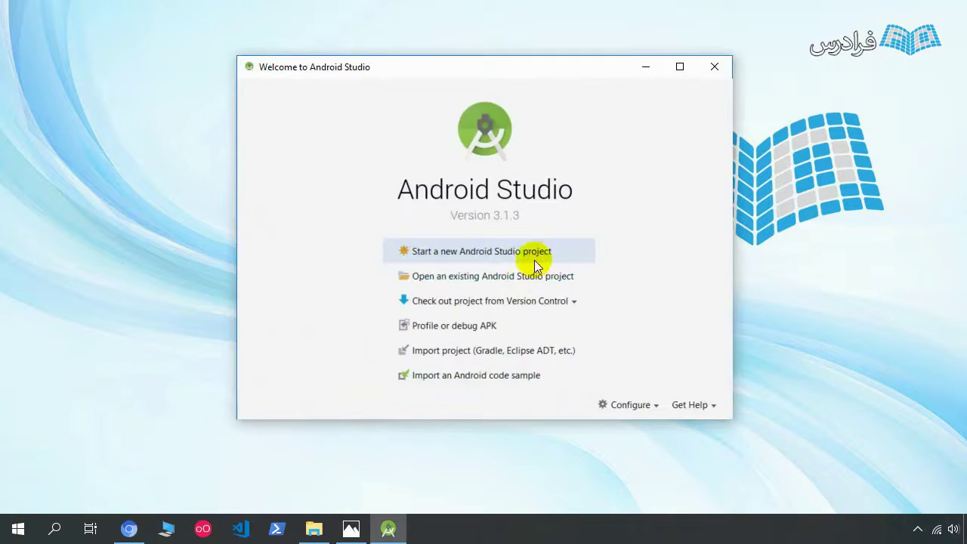
Move the Welcome window aside and open Configure > SDK Manager to list installed Android platforms
left_click_drag(405, 78, 319, 50)
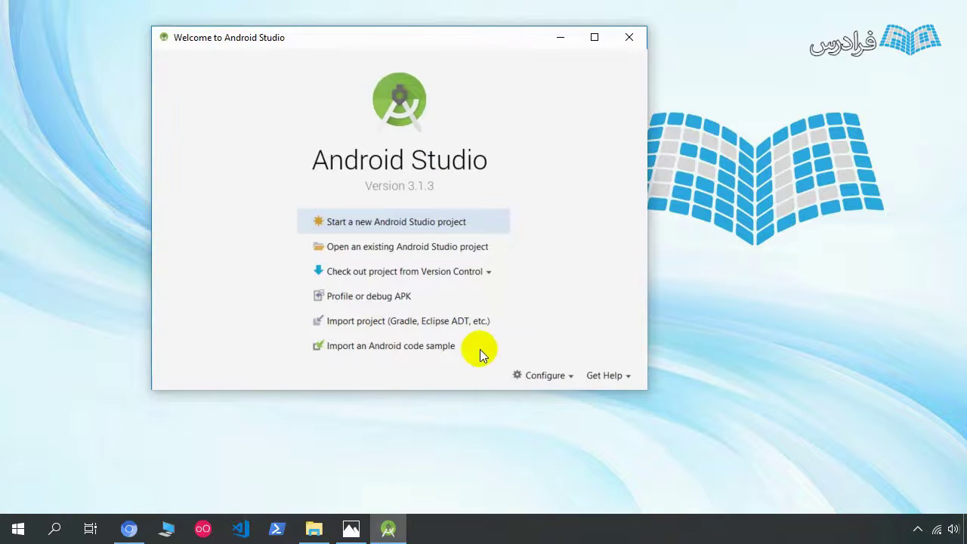
left_click(572, 378)
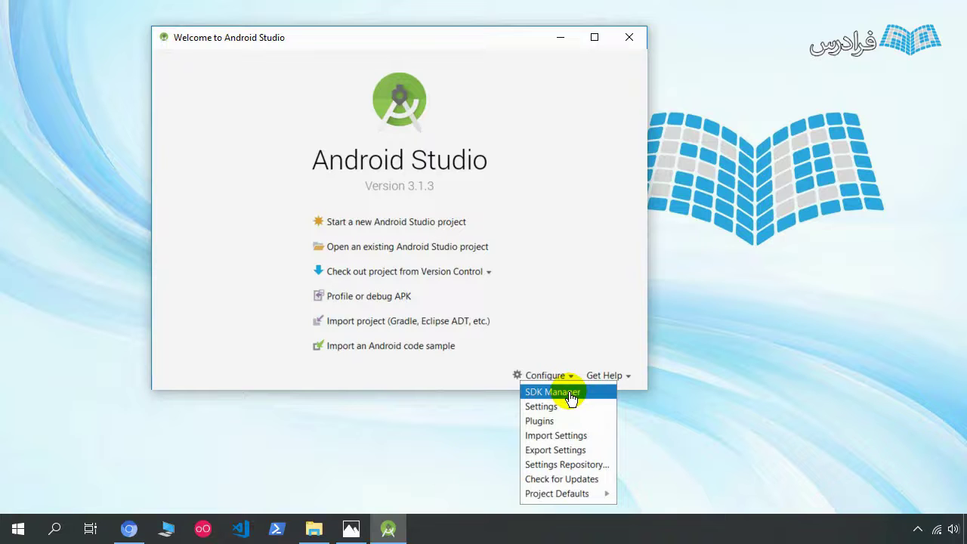
left_click(571, 394)
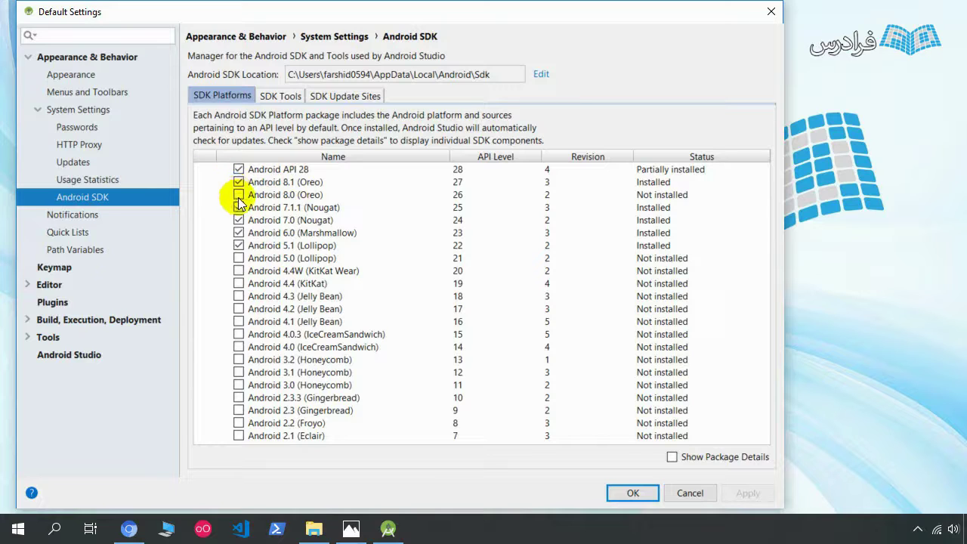
Compare the SDK Tools and SDK Platforms lists, tick Android 4.4 (KitKat), and select the SDK location path
left_click(290, 100)
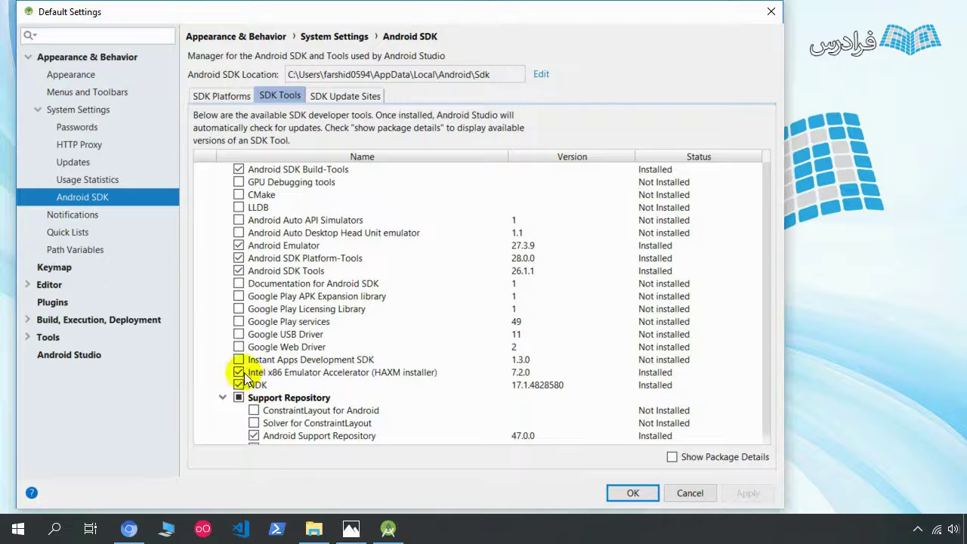
left_click(213, 96)
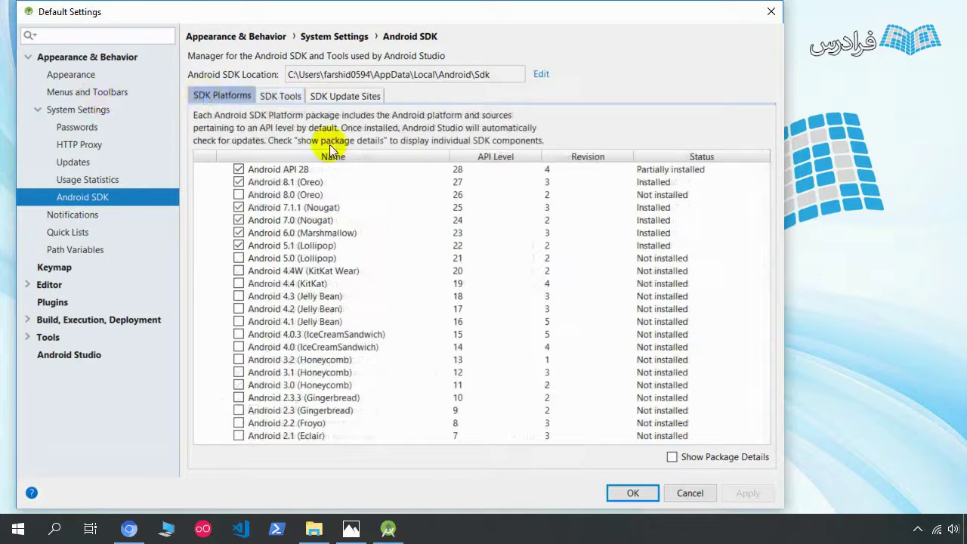
left_click(291, 102)
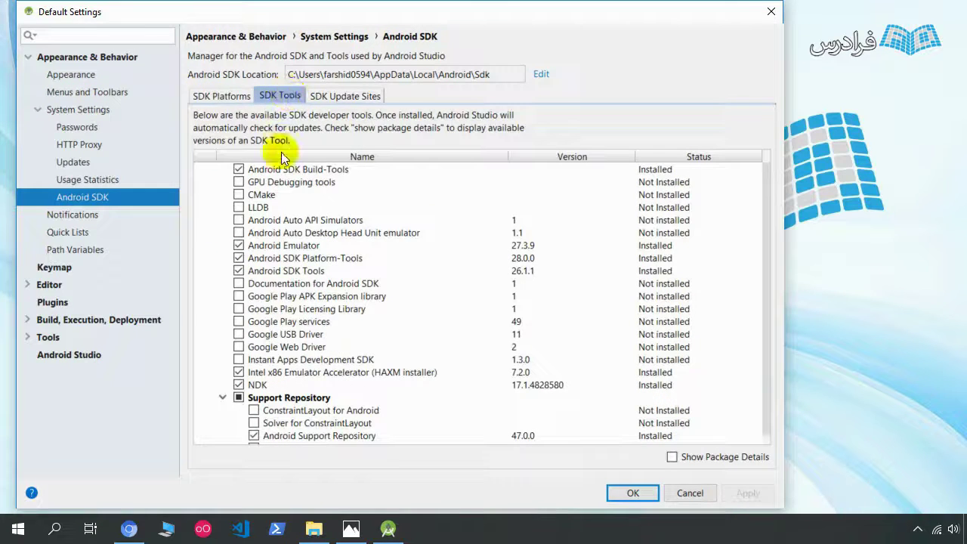
left_click(217, 96)
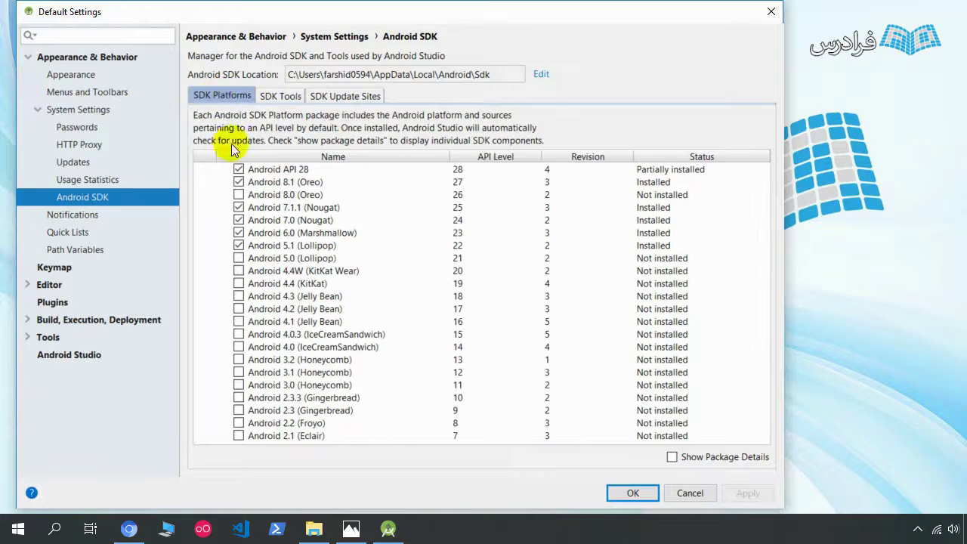
left_click(239, 283)
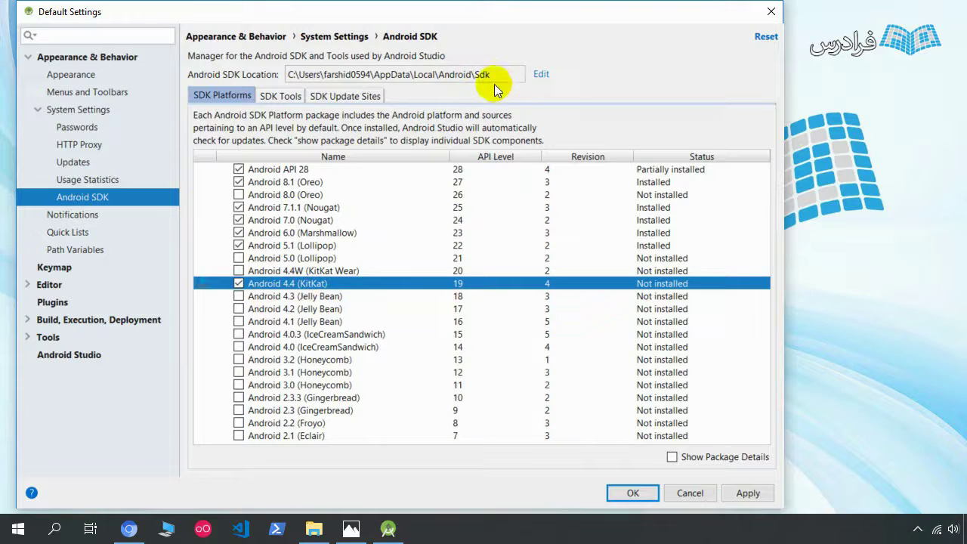
left_click_drag(495, 75, 259, 82)
key("ctrl+c")
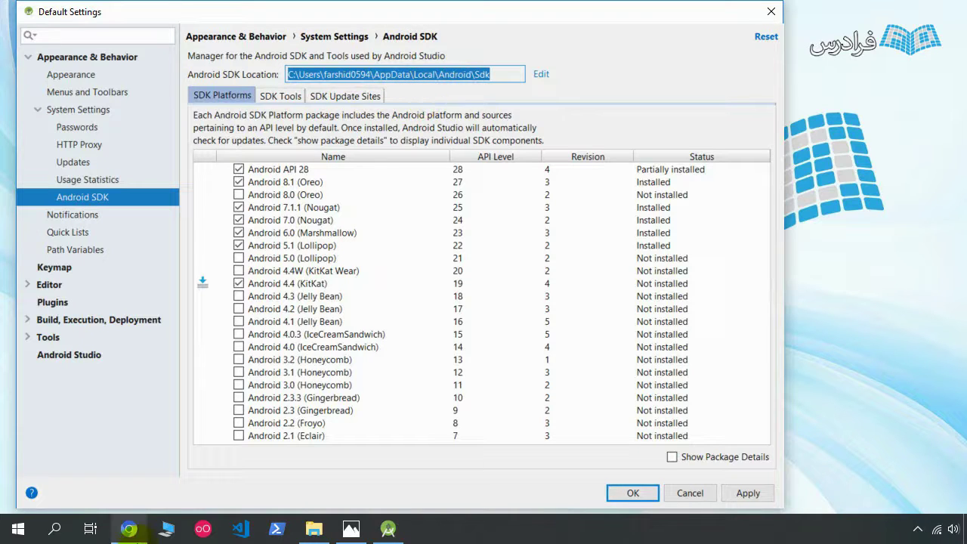
Find the Windows environment variables settings with the 'envi' search and review the system Path unchanged
left_click(65, 531)
type("envi")
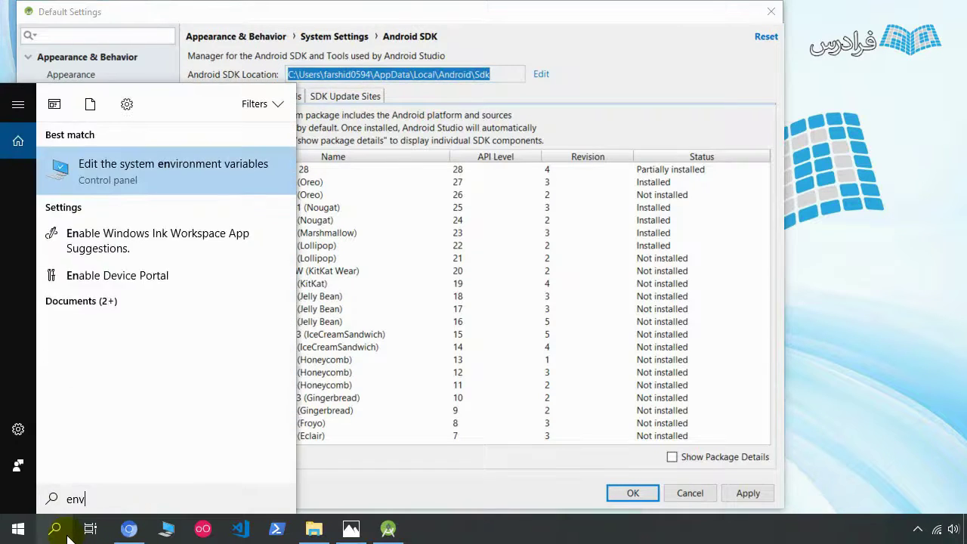
left_click(213, 176)
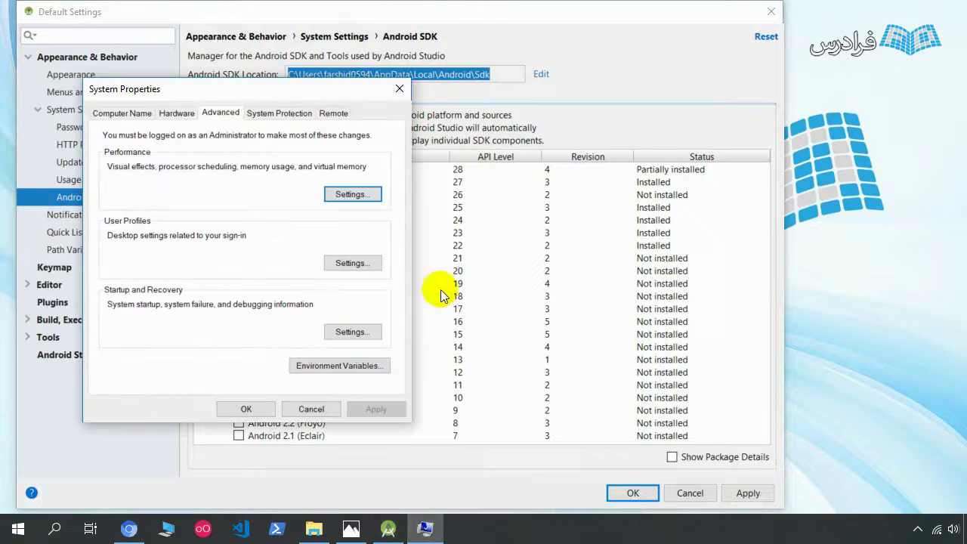
left_click(361, 367)
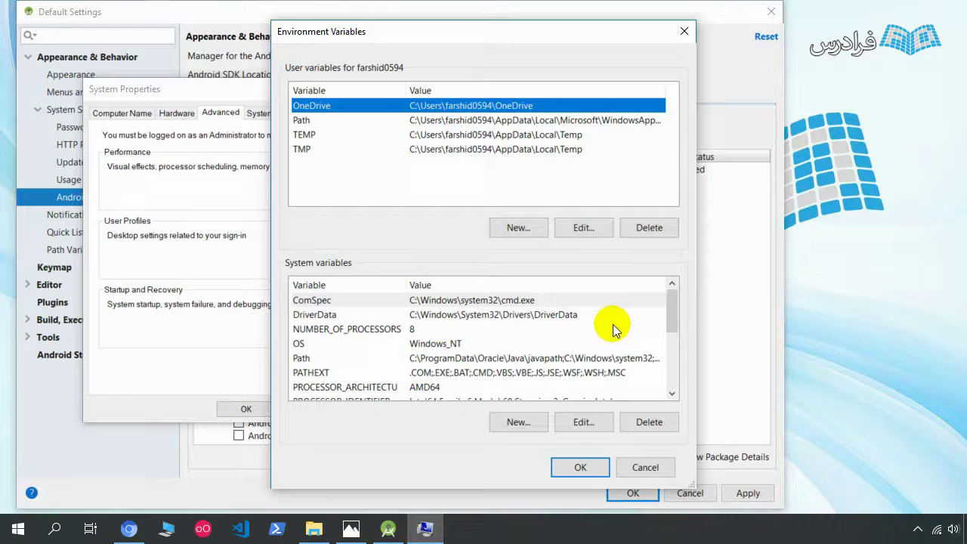
double_click(442, 358)
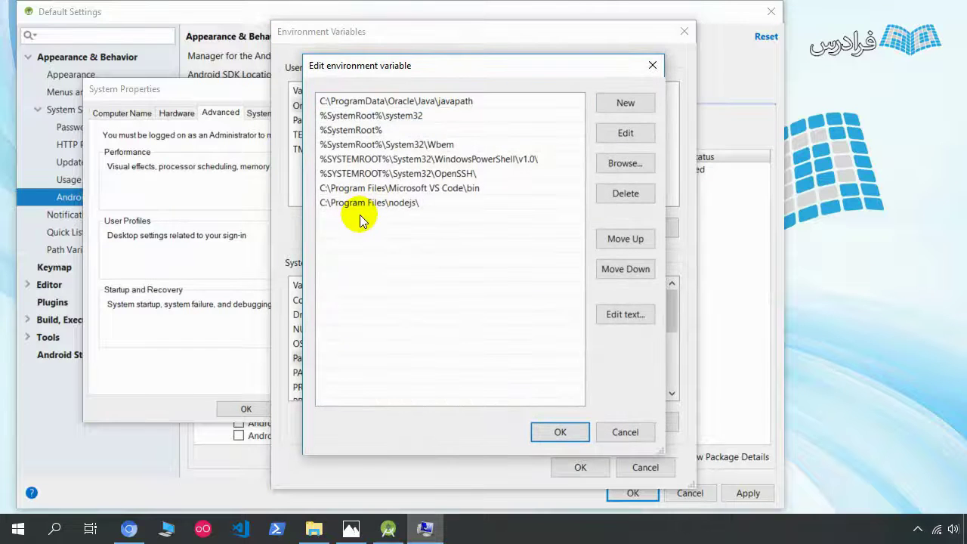
left_click(625, 434)
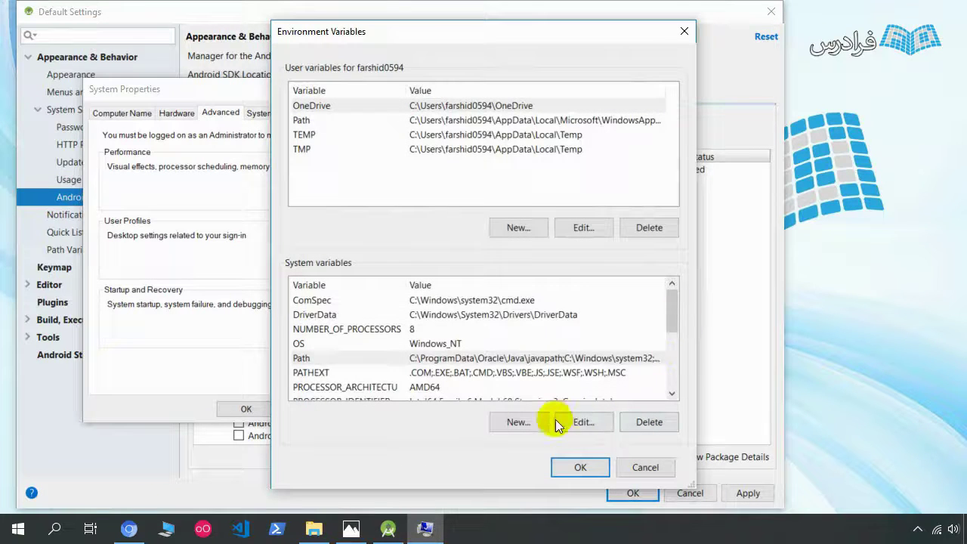
Add system variable ANDROID_HOME with the pasted Android SDK path, then close System Properties
left_click(521, 422)
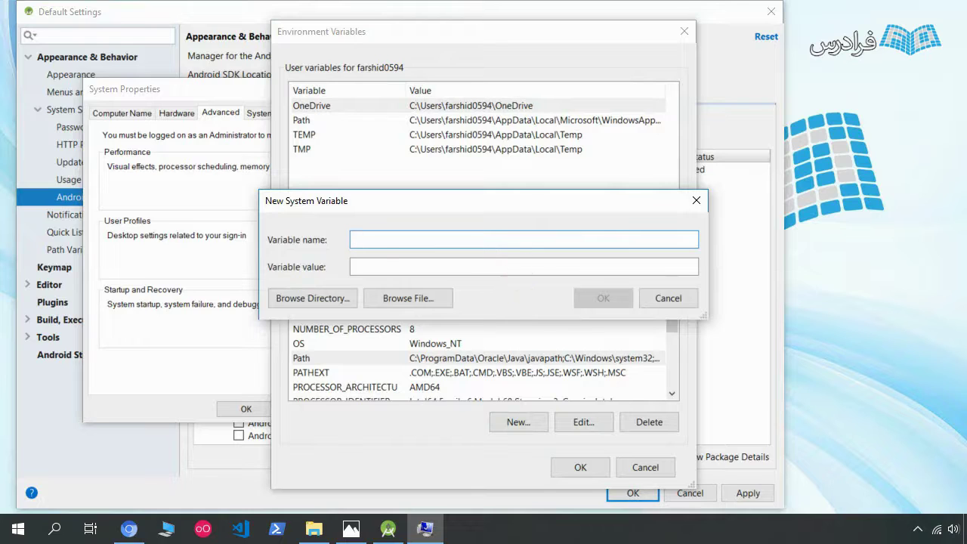
type("ANDROID_HOME")
left_click(423, 266)
key("ctrl+v")
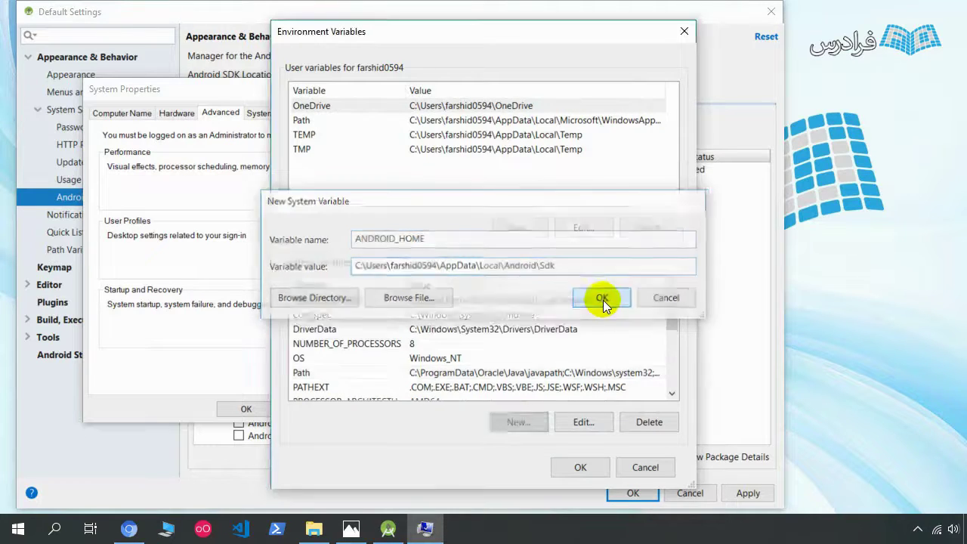
left_click(603, 297)
left_click(580, 467)
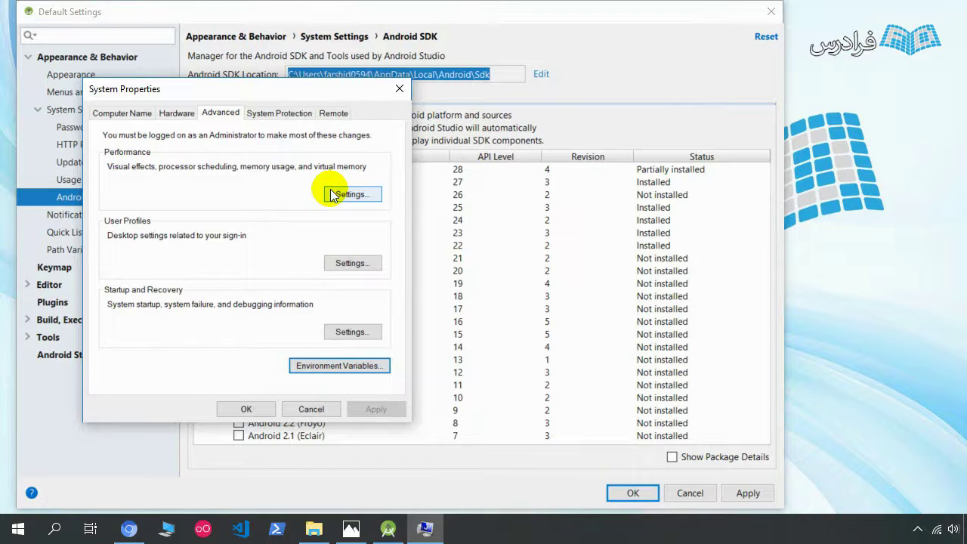
key("Escape")
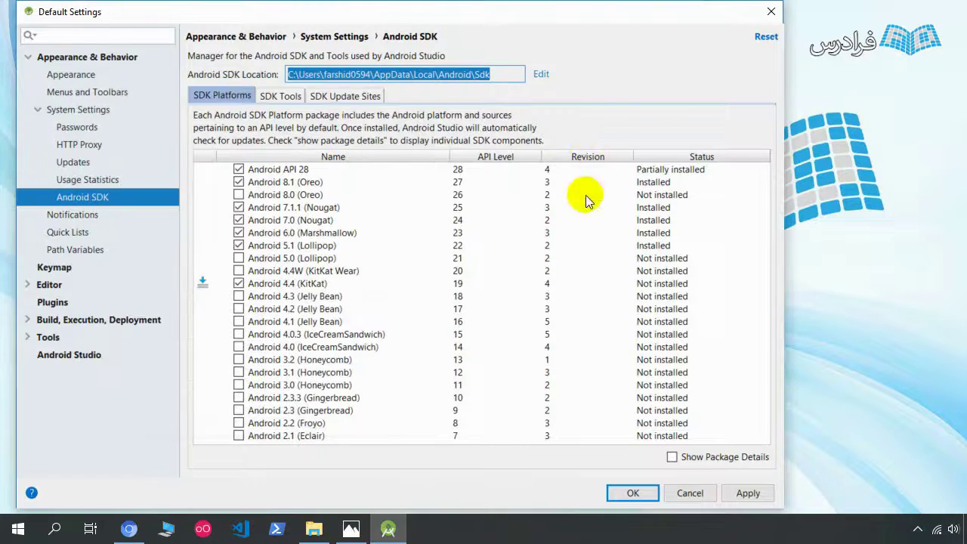
Cancel the Android 4.4 (KitKat) install, untick it, and close the SDK settings
left_click(633, 494)
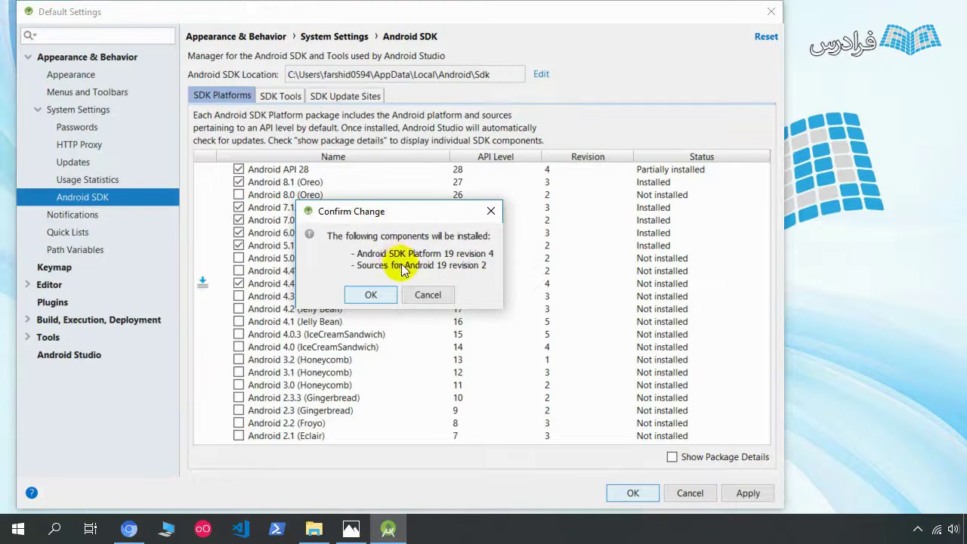
left_click(428, 295)
left_click(238, 284)
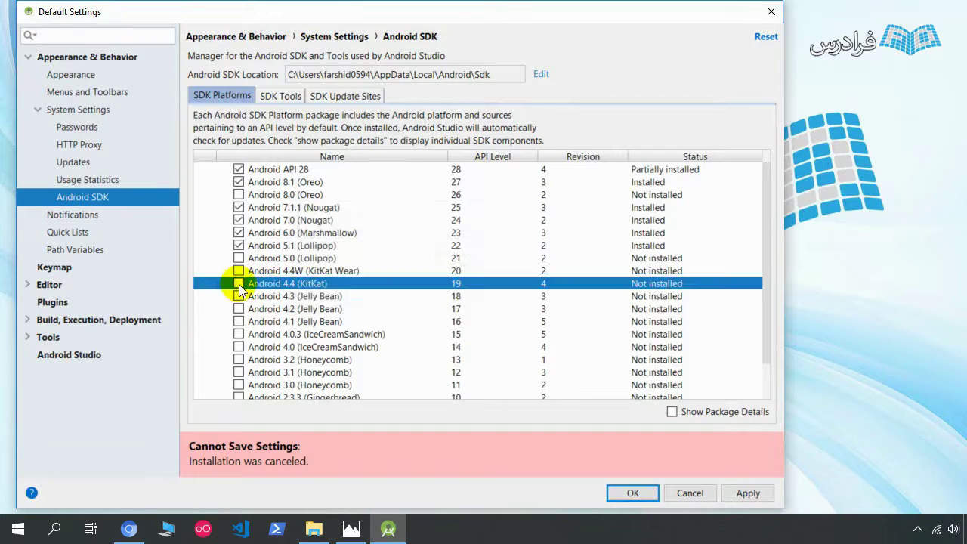
left_click(644, 495)
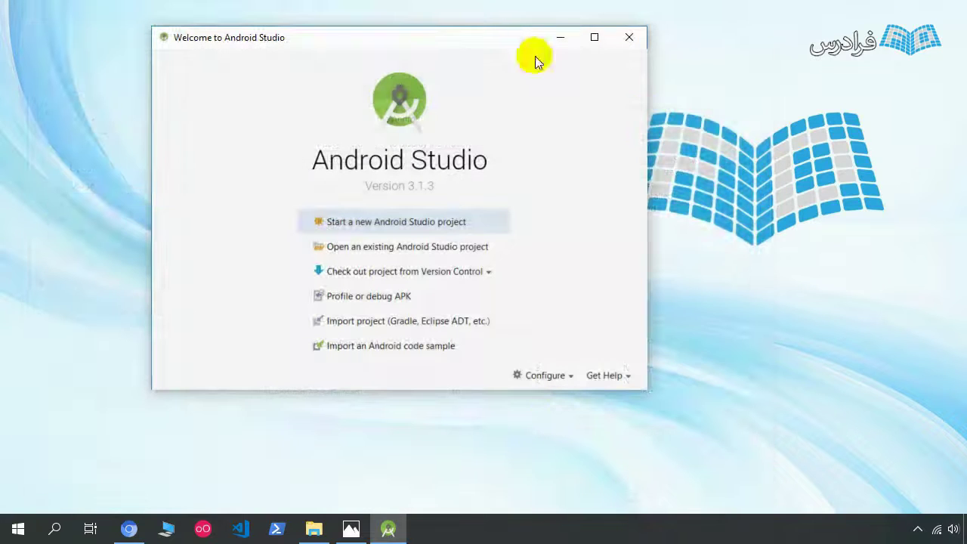
left_click_drag(470, 34, 493, 47)
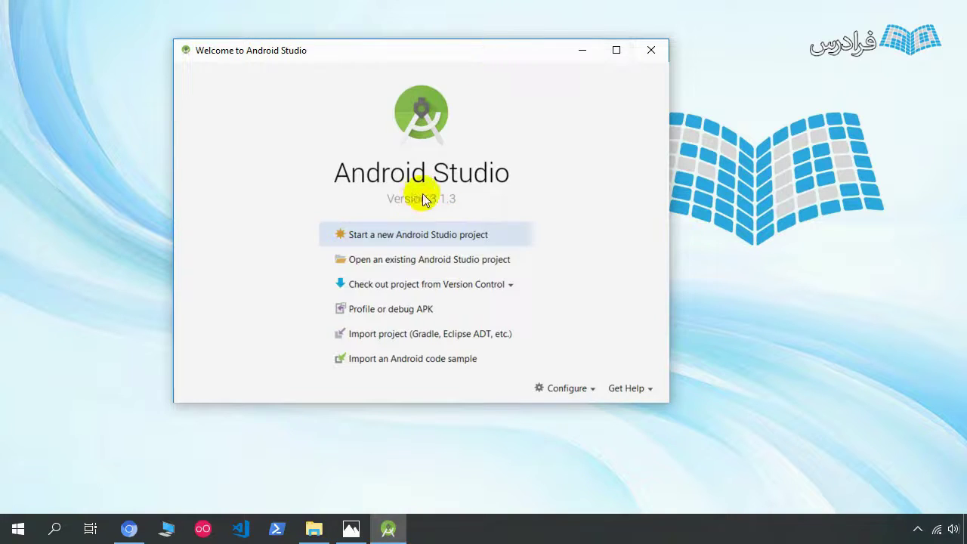
Create a new project with default name, location and target devices, using the Empty Activity template
left_click(339, 241)
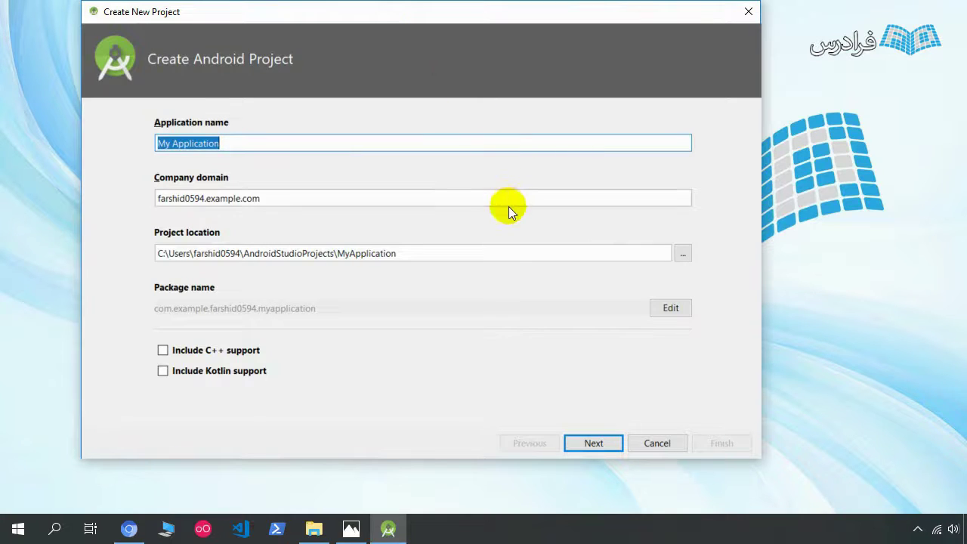
left_click(604, 447)
left_click(603, 446)
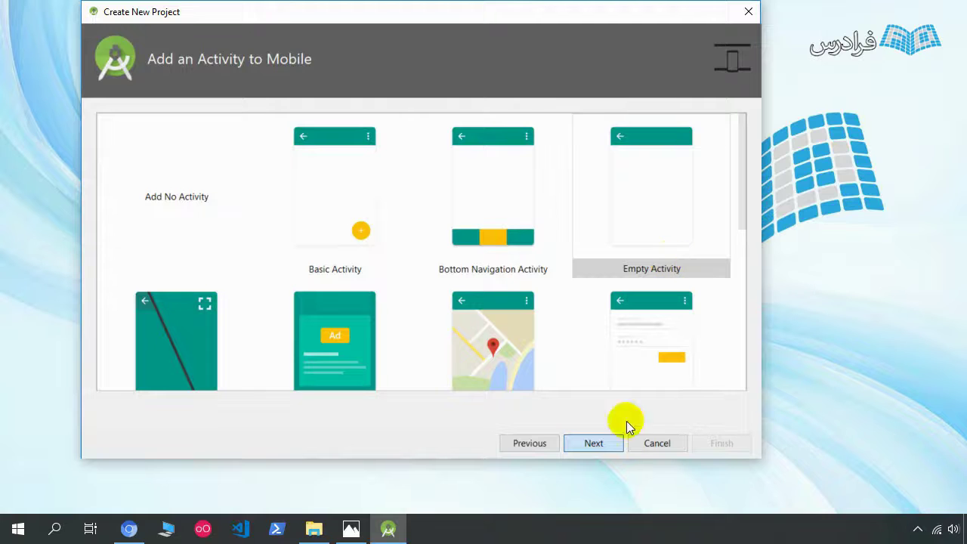
left_click(609, 443)
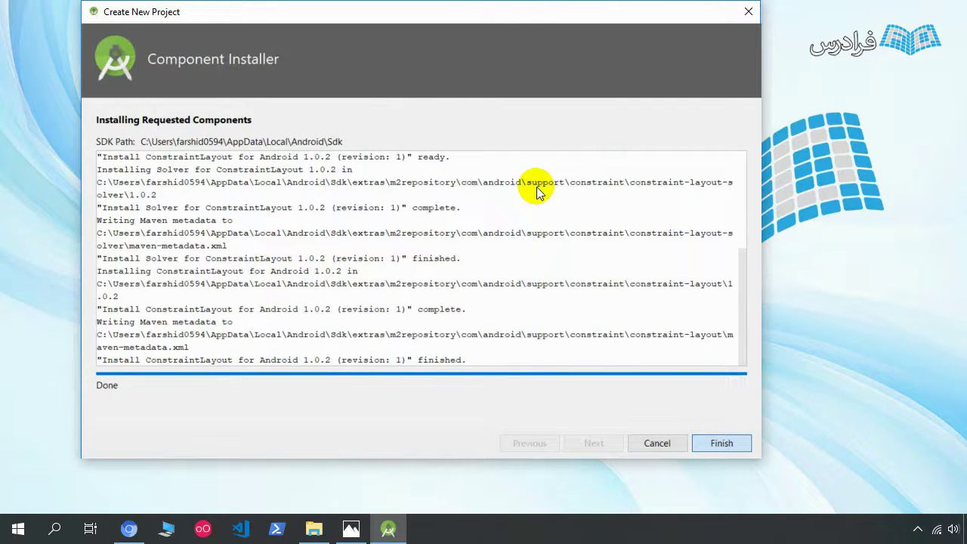
Finish the My Application wizard and let the Gradle build load the project window
key("Return")
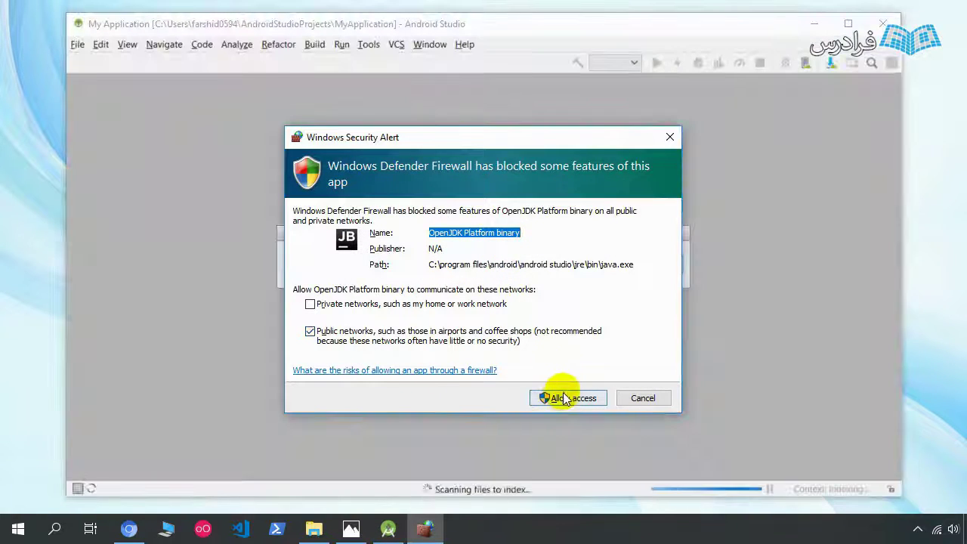
Allow Java through the firewall, disable startup tips, hide the Messages panel, and maximize Android Studio
left_click(563, 398)
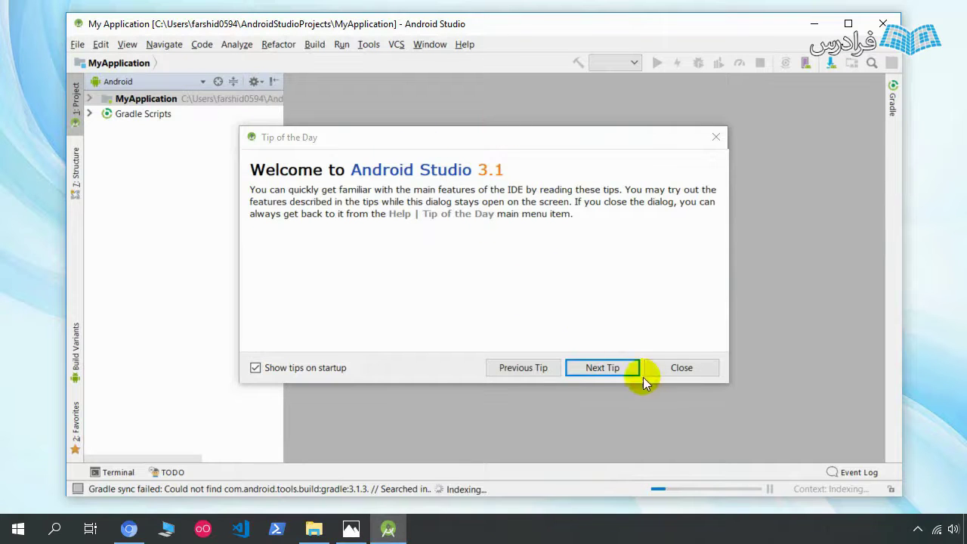
left_click(313, 369)
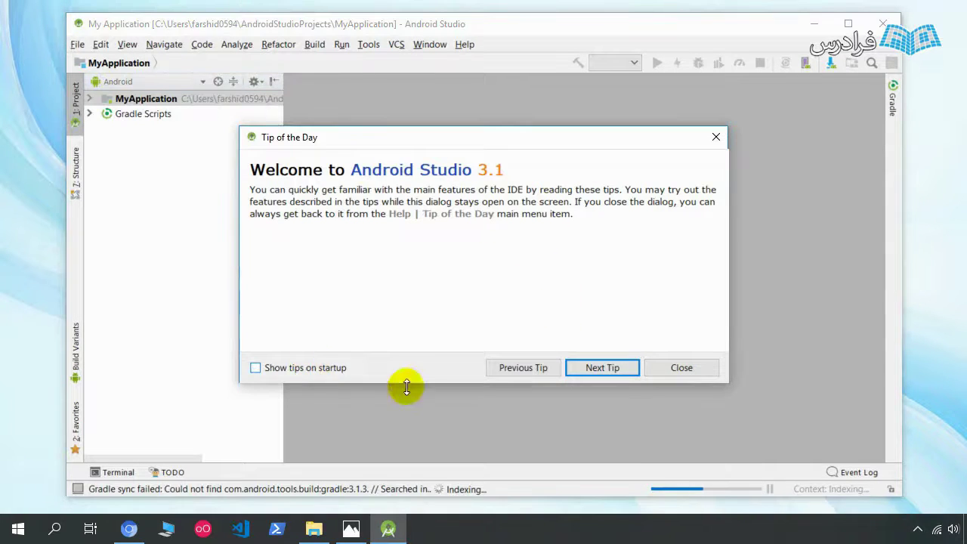
left_click(684, 368)
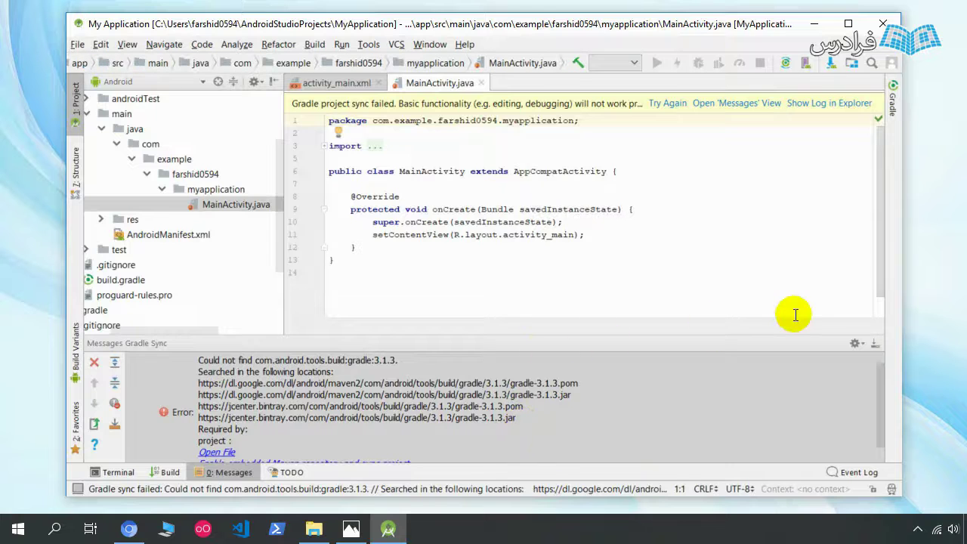
left_click(874, 344)
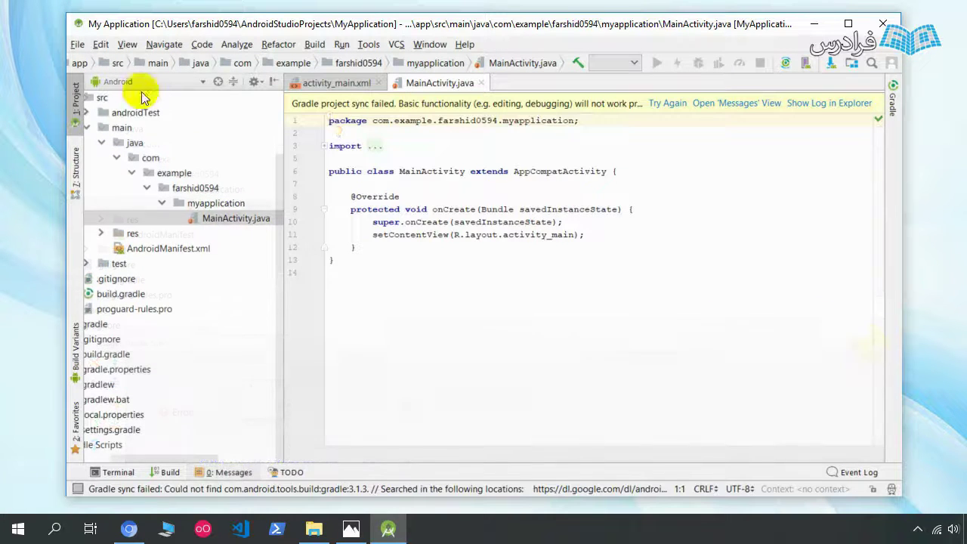
left_click(847, 25)
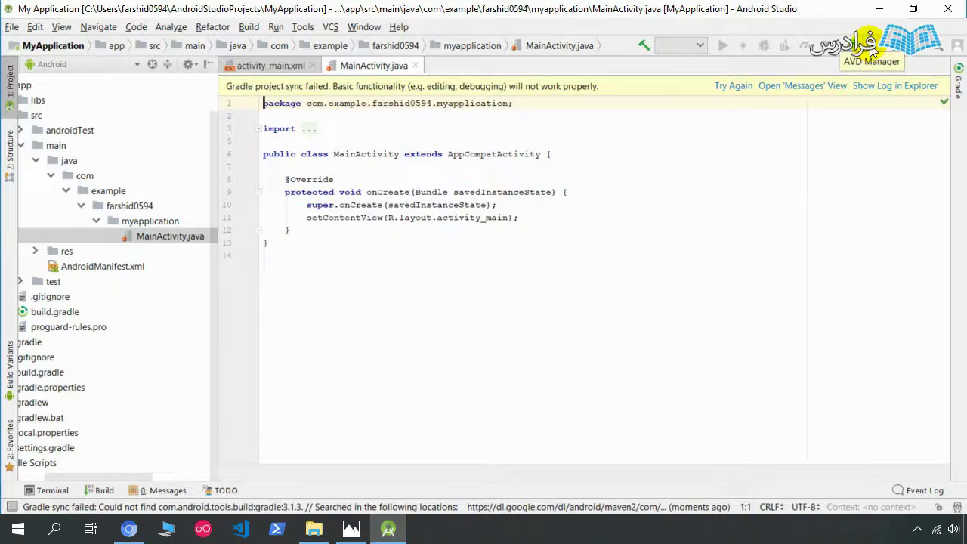
In the AVD Manager, begin a new virtual device using Nexus 5X phone hardware
left_click(872, 49)
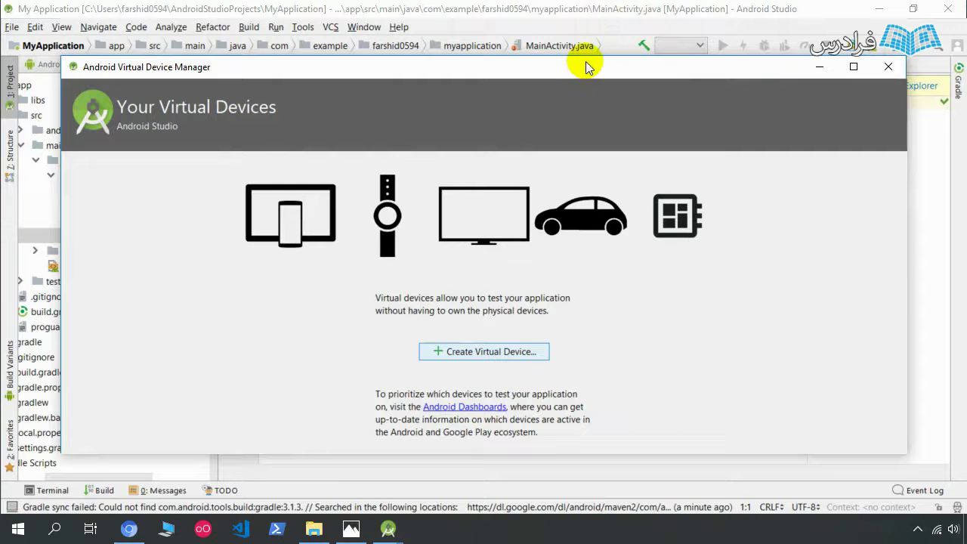
left_click_drag(588, 68, 586, 38)
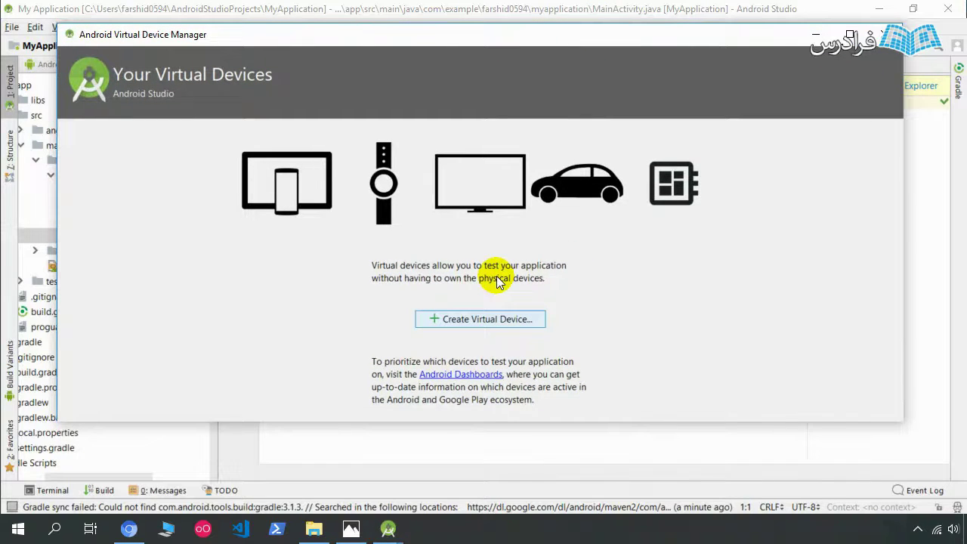
left_click(496, 329)
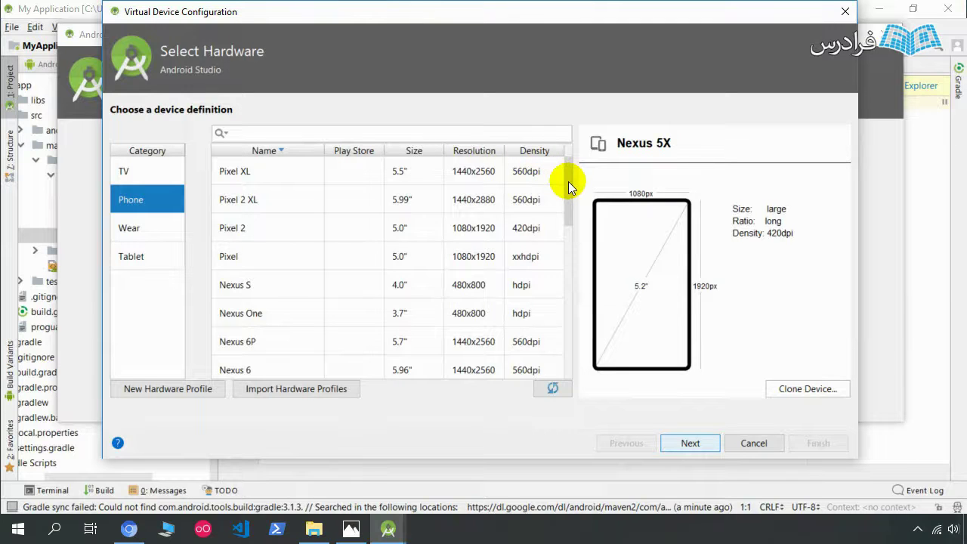
mouse_move(568, 181)
left_mouse_down()
mouse_move(565, 223)
mouse_move(562, 180)
left_mouse_up()
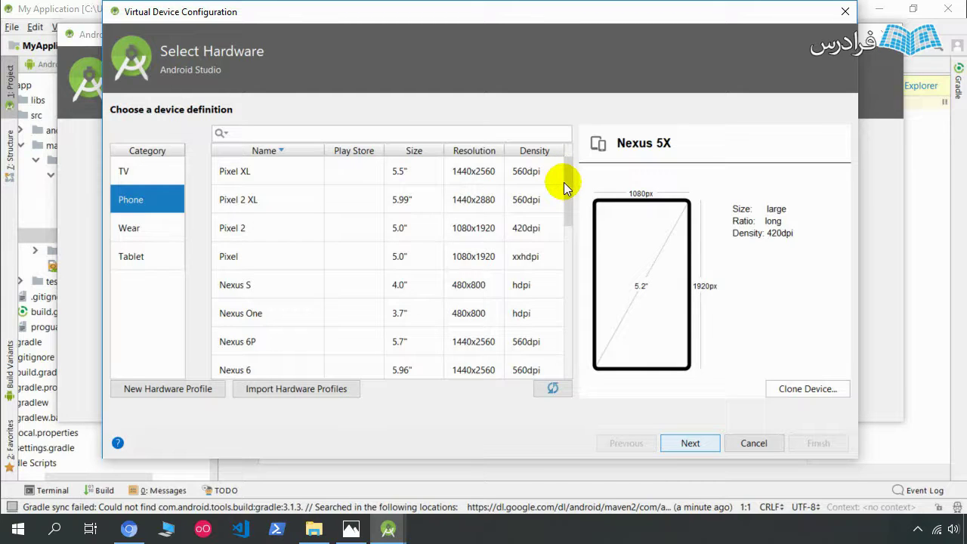
left_click_drag(569, 185, 569, 166)
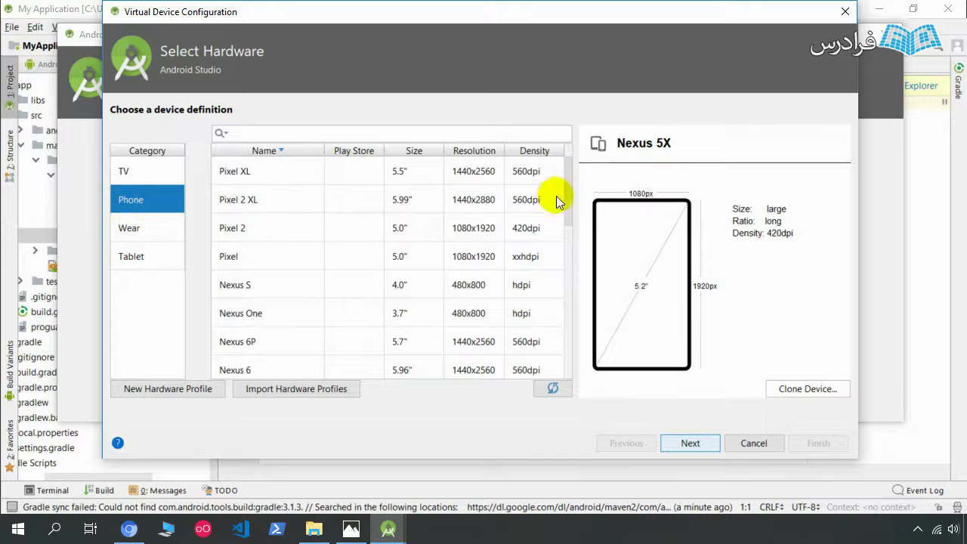
left_click_drag(568, 186, 569, 214)
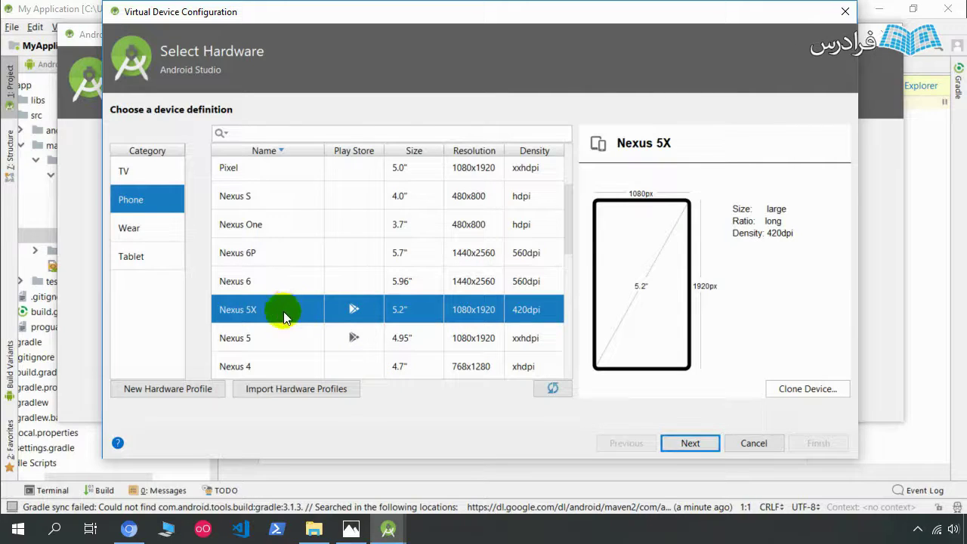
left_click(691, 444)
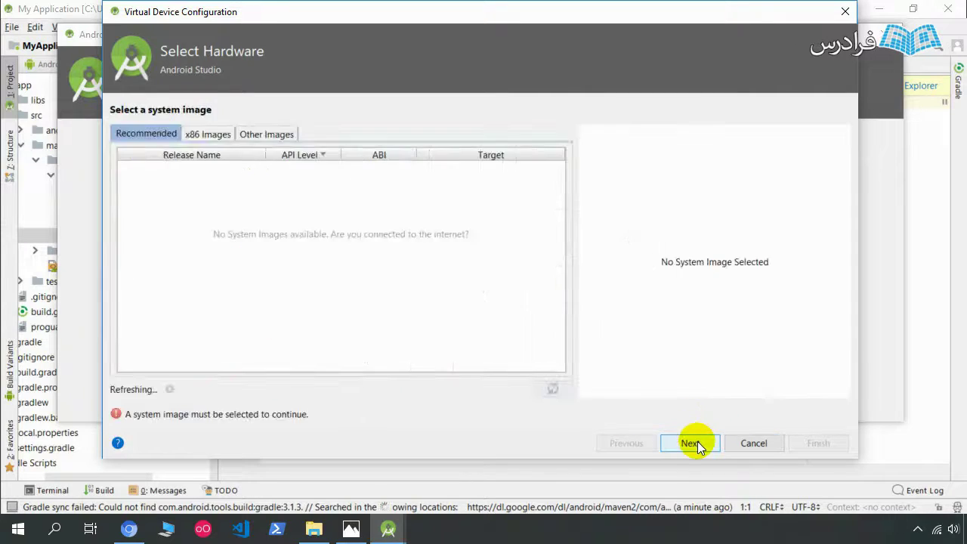
Compare the x86 and Recommended image lists, then download the Oreo API 27 system image
left_click(209, 136)
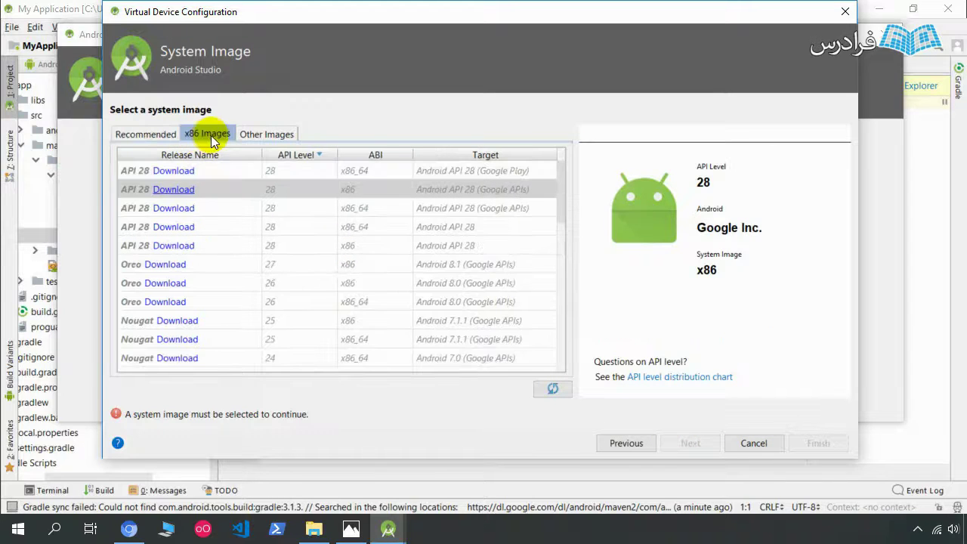
left_click(148, 133)
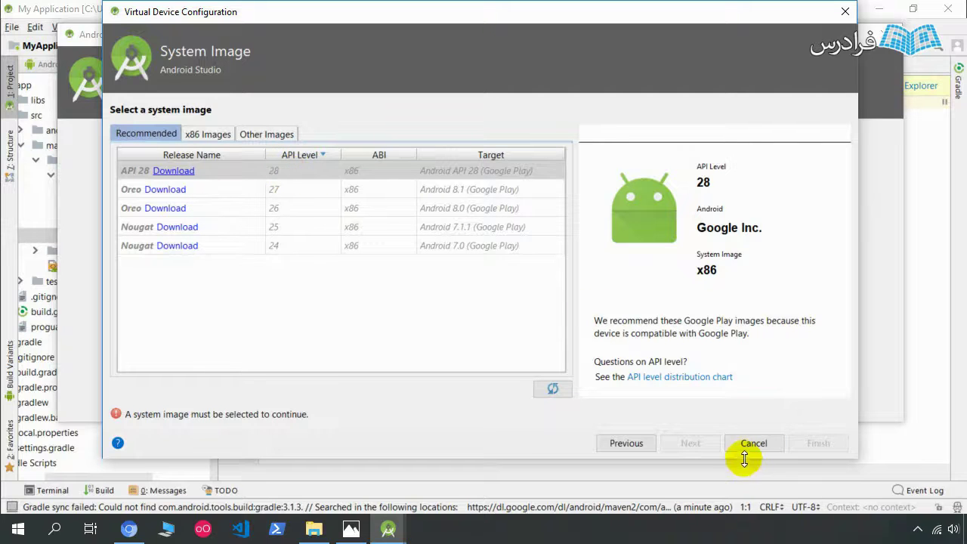
left_click(193, 134)
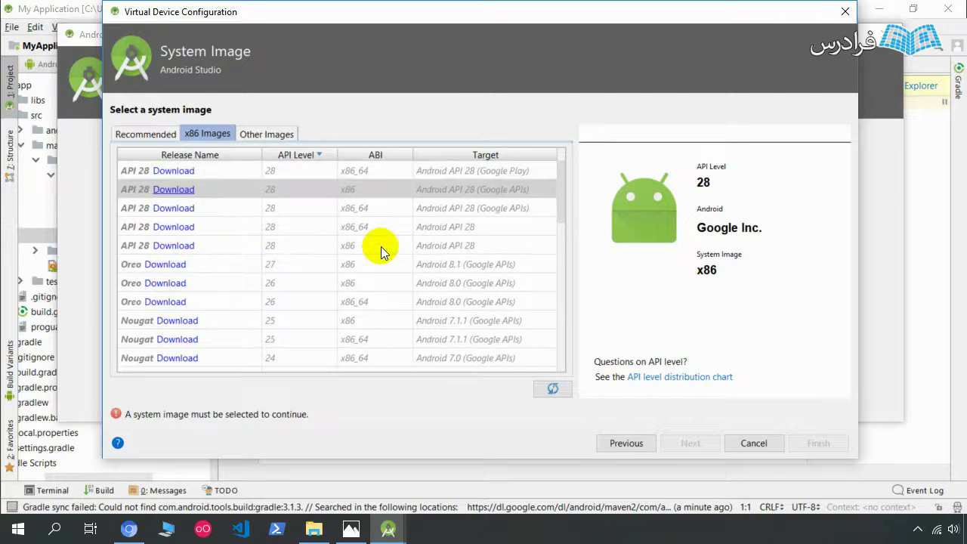
left_click(145, 132)
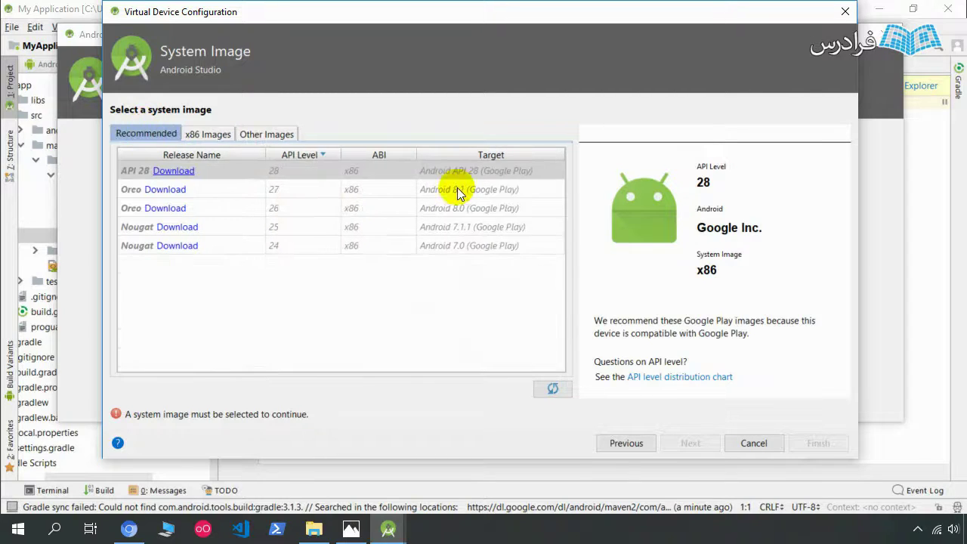
left_click(163, 190)
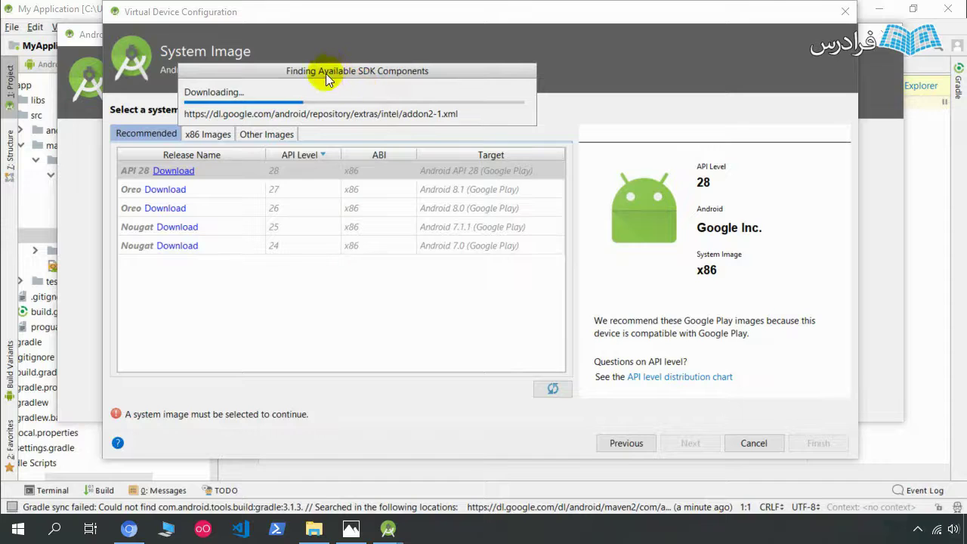
Accept the license and install the android-27 Google Play Intel x86 Atom system image
left_click_drag(334, 76, 360, 118)
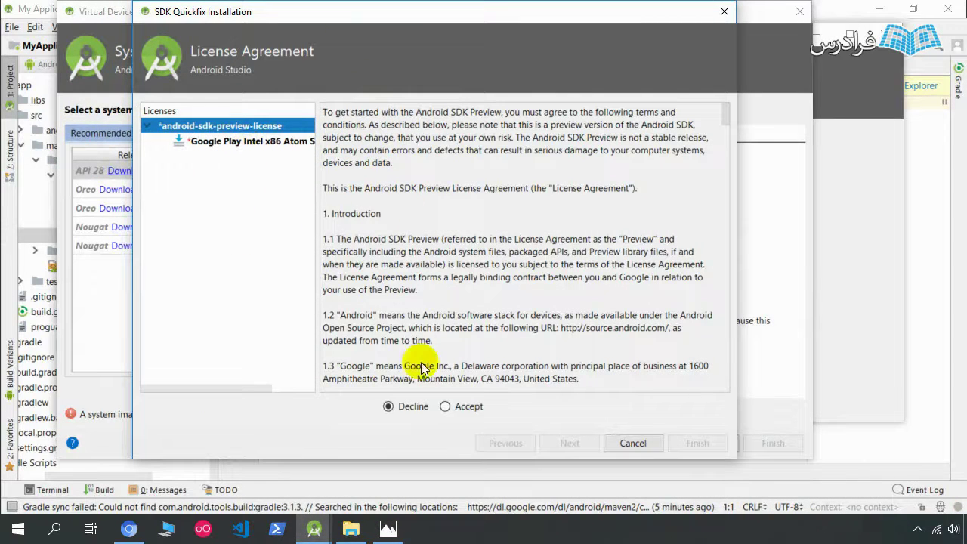
left_click(450, 407)
left_click(559, 441)
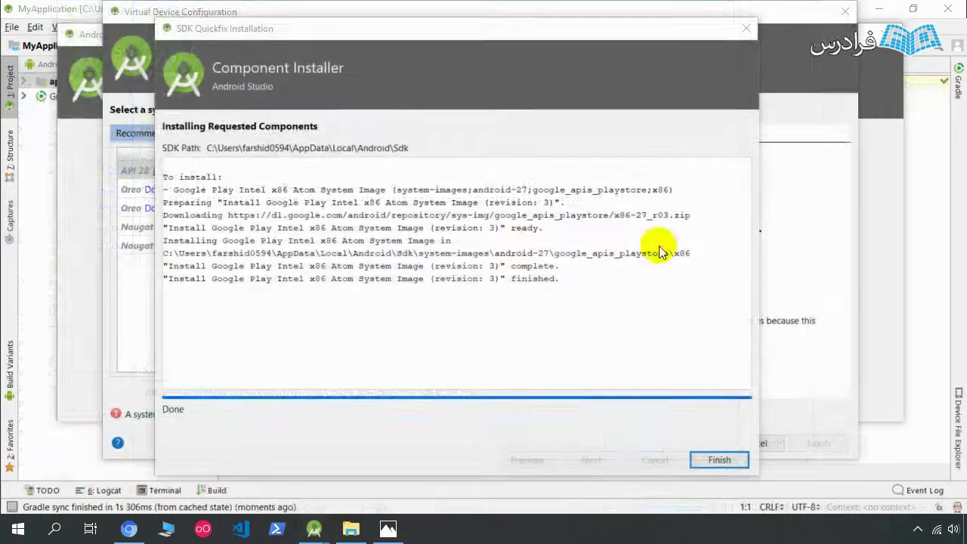
left_click(734, 462)
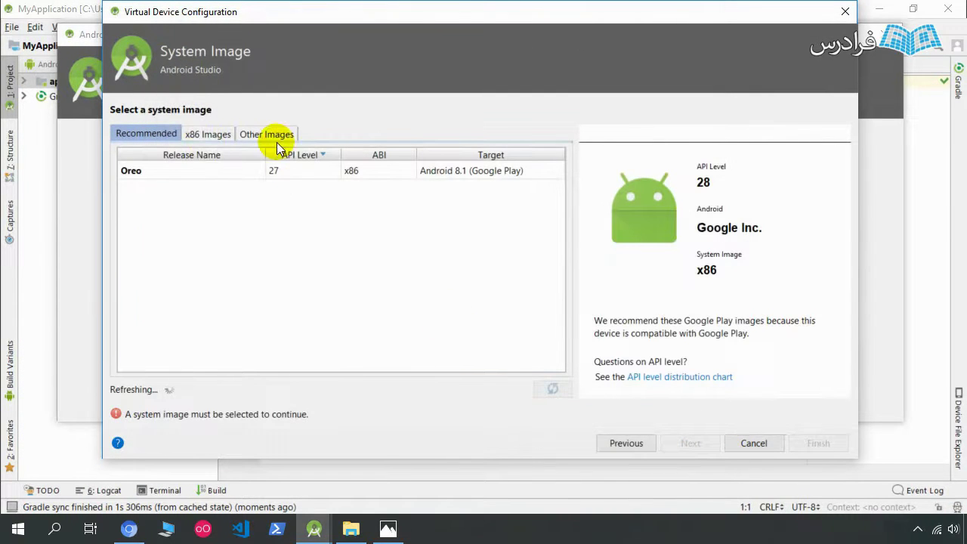
Create the Nexus 5X API 27 AVD from the Oreo API 27 image, keeping its default name
left_click(246, 174)
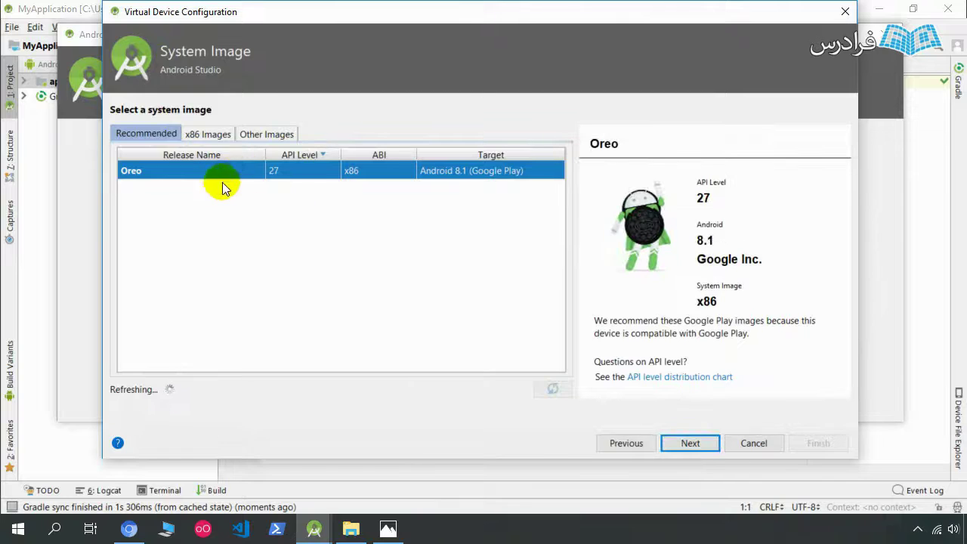
left_click(707, 444)
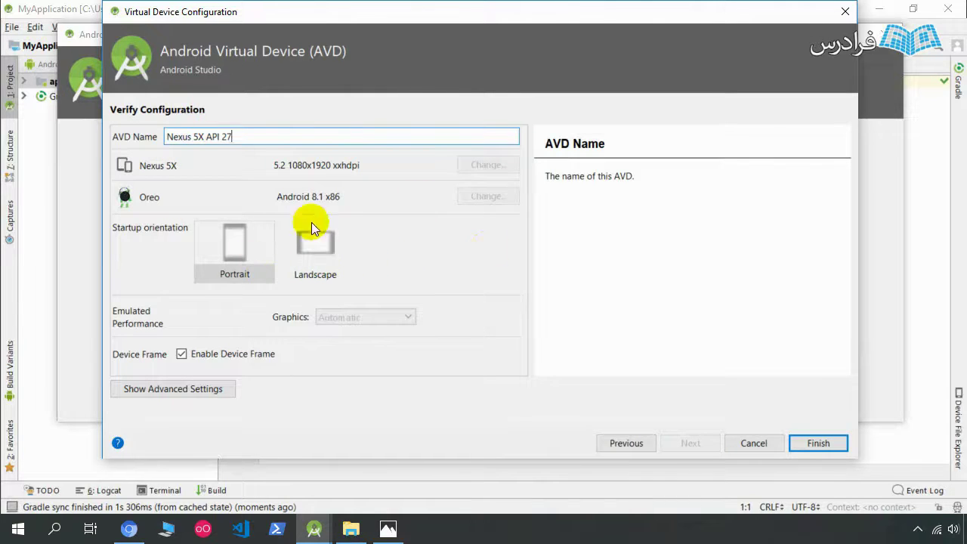
left_click(826, 443)
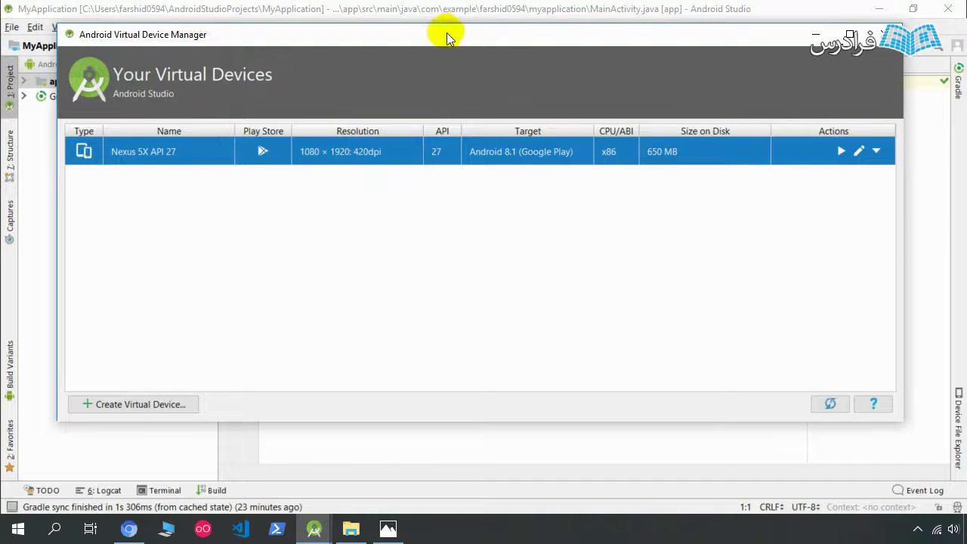
Launch the Nexus 5X API 27 emulator and move its window to the right side
left_click_drag(449, 33, 445, 38)
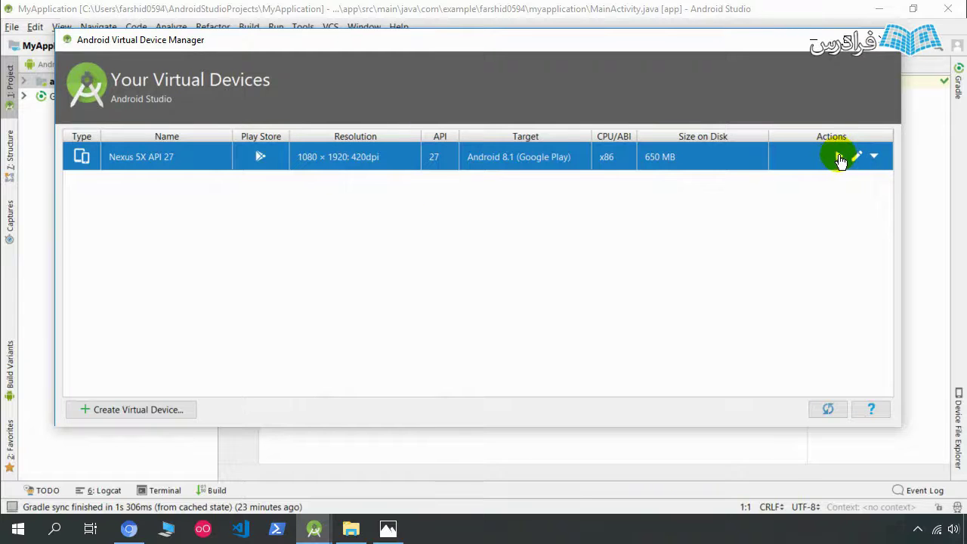
left_click(838, 158)
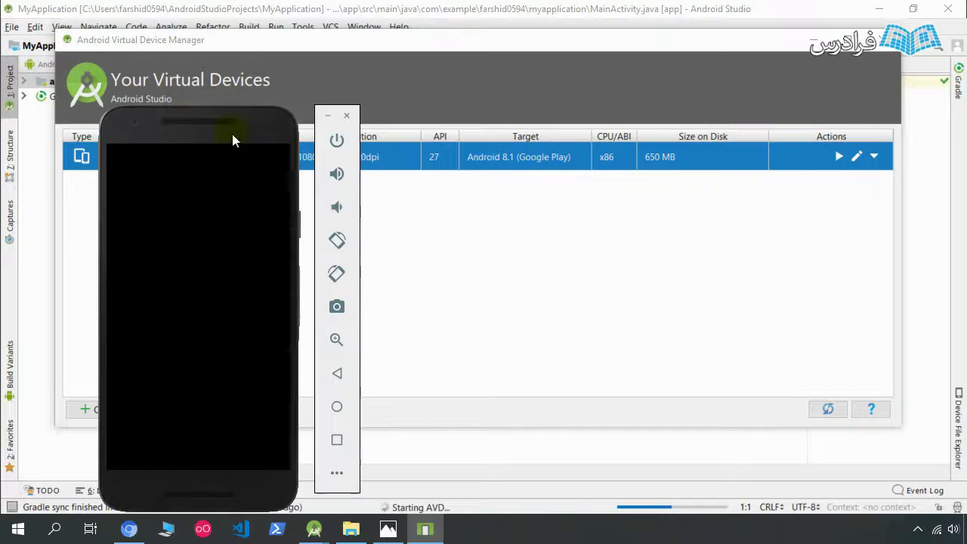
left_click_drag(182, 121, 766, 59)
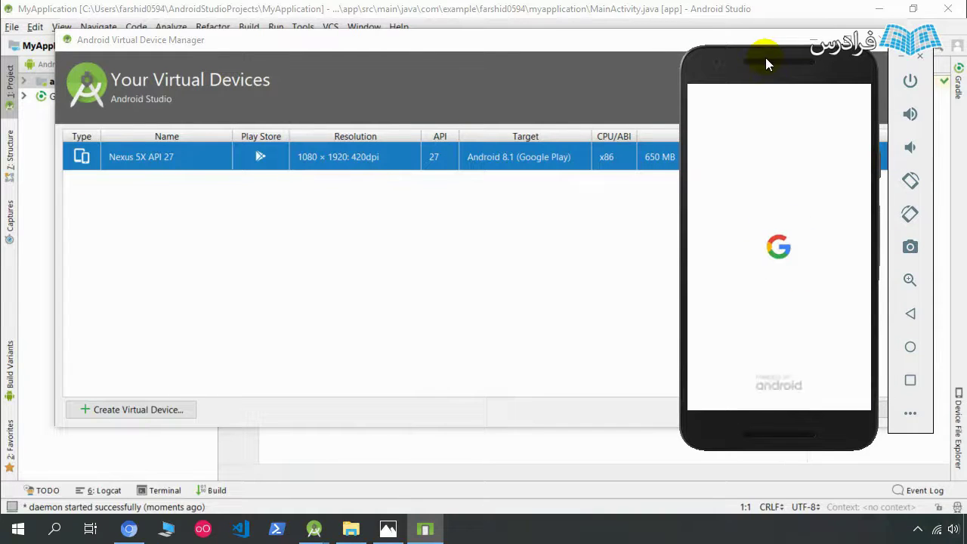
Close the Virtual Device Manager and reopen it from the Android Studio editor
left_click(474, 53)
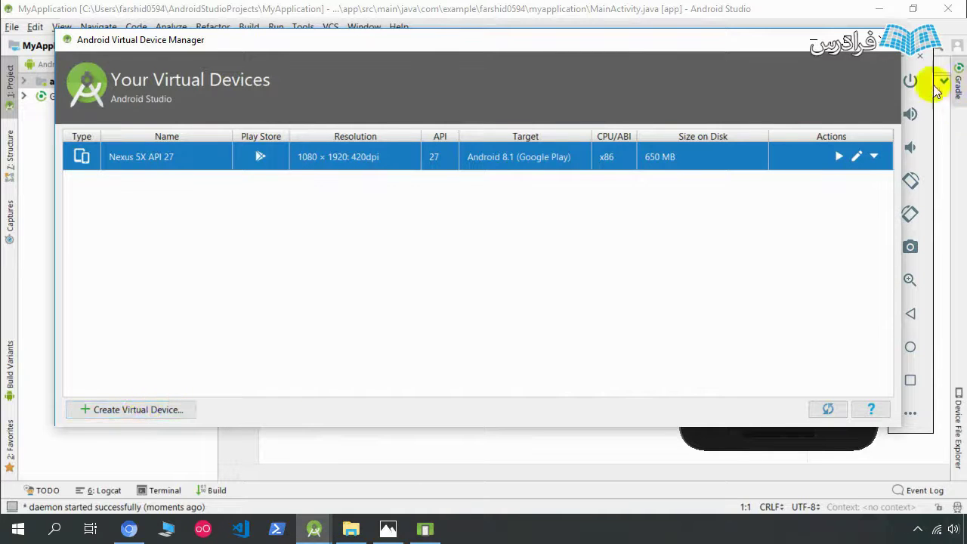
left_click(878, 39)
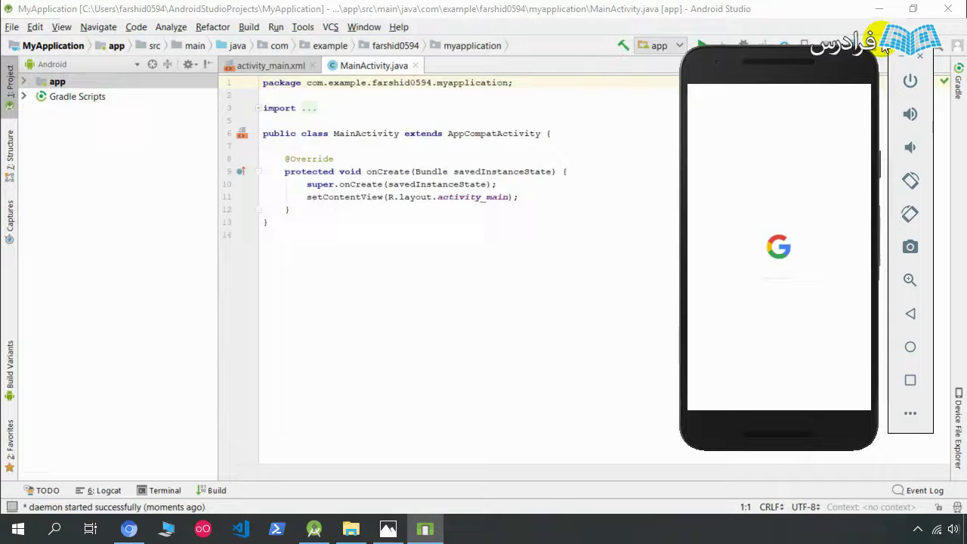
left_click(523, 6)
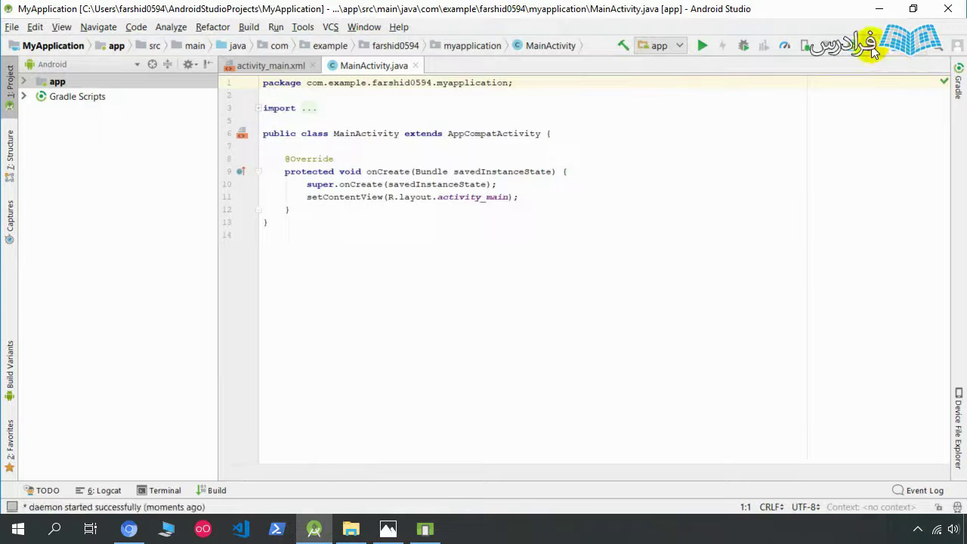
left_click(870, 47)
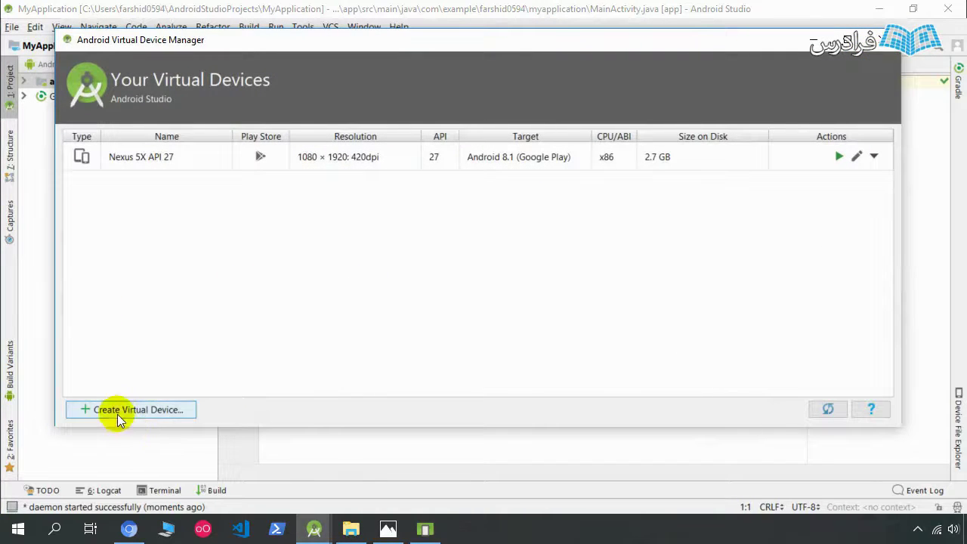
left_click(117, 418)
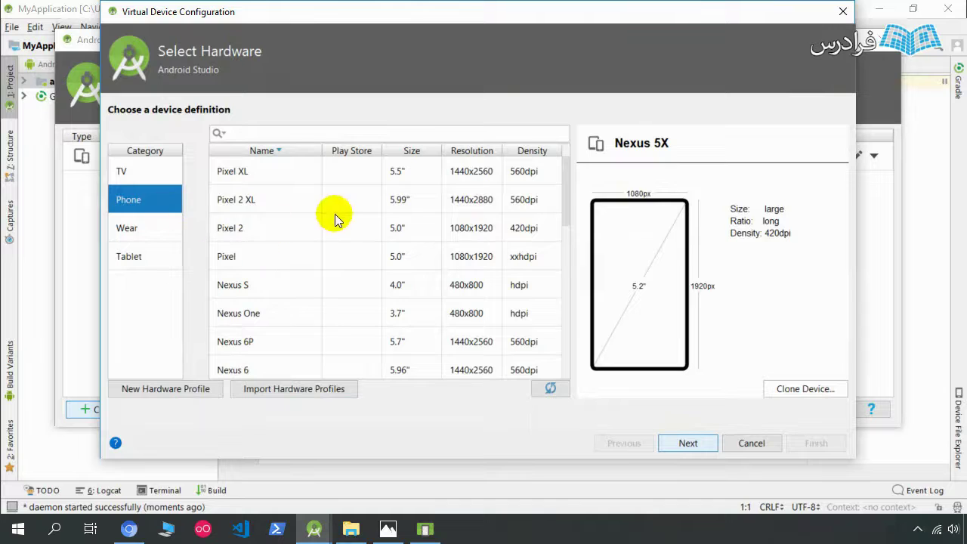
scroll(335, 220, "down", 2)
left_click(687, 443)
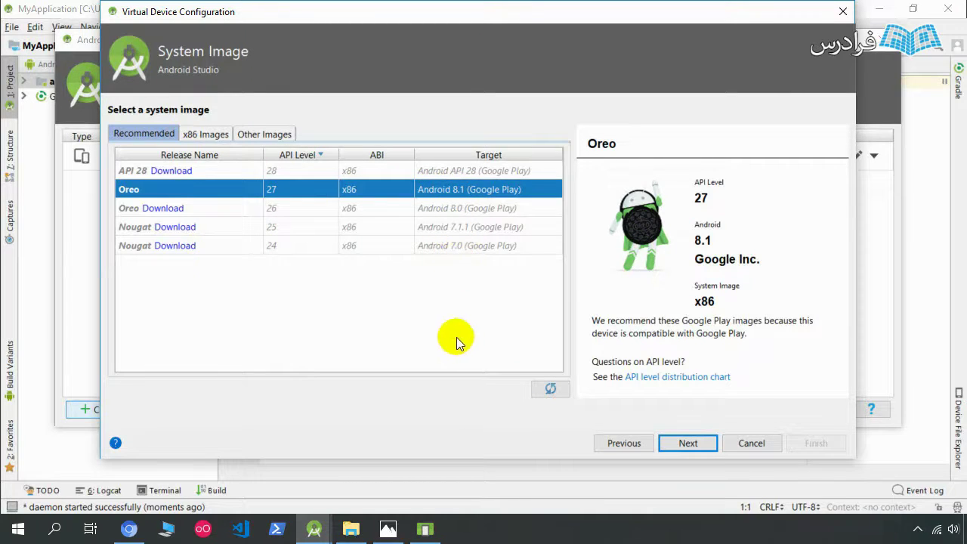
left_click(842, 11)
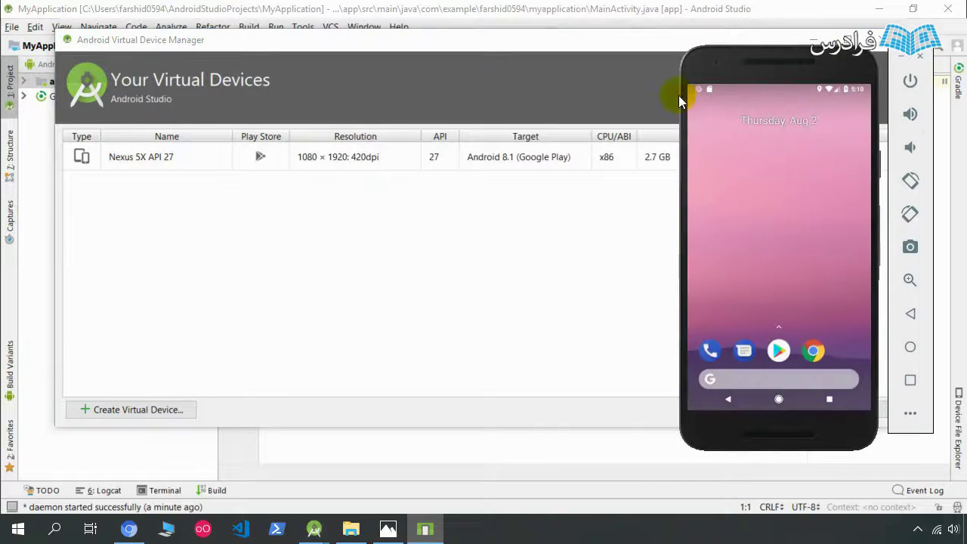
Swipe away the Virtual SD card notification and close the notification shade
left_click_drag(771, 88, 780, 283)
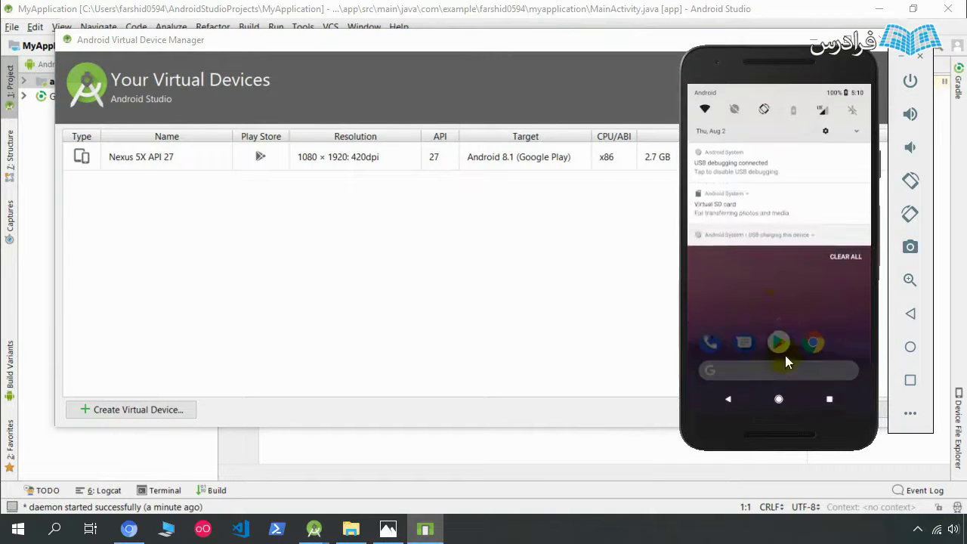
left_click_drag(691, 207, 892, 204)
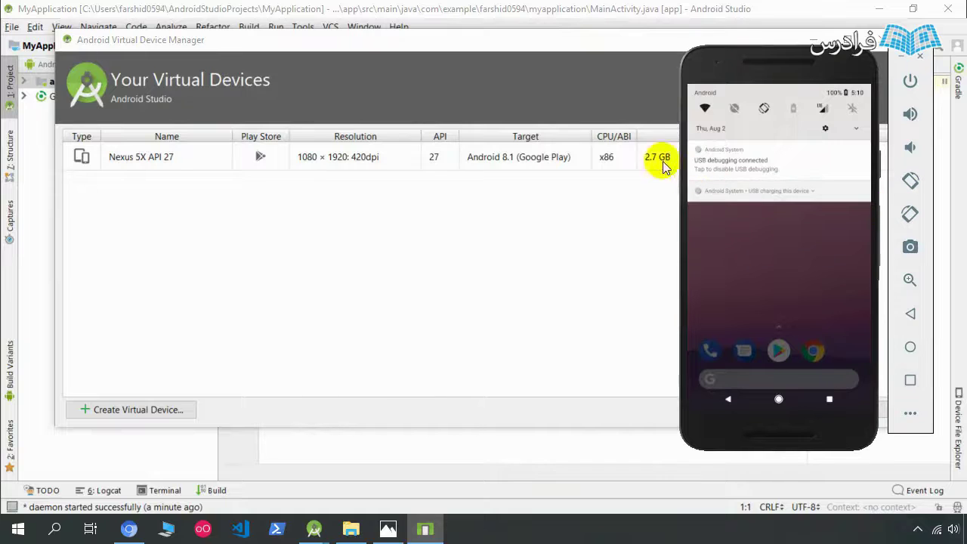
left_click(742, 260)
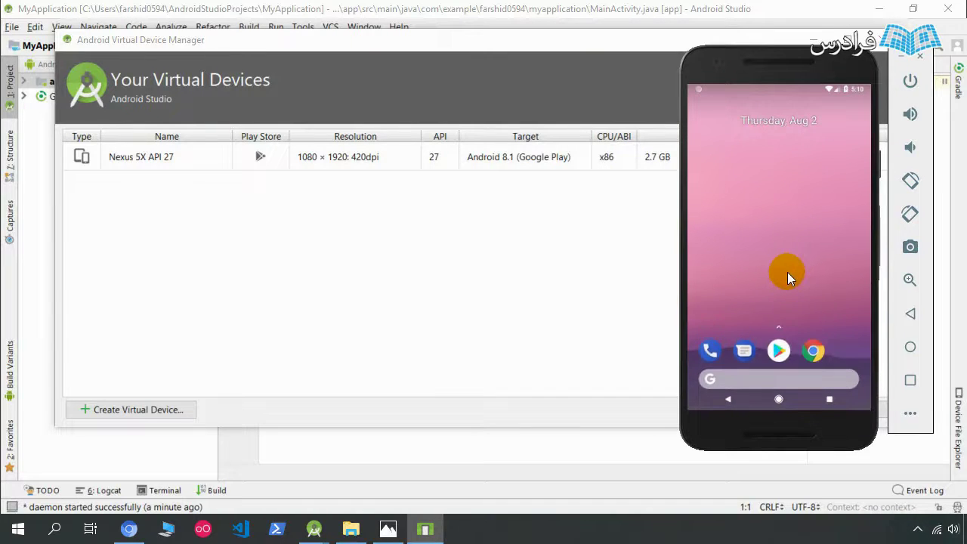
Open the app drawer, return to the home screen, and shift the emulator window up-left
left_click_drag(782, 323, 758, 284)
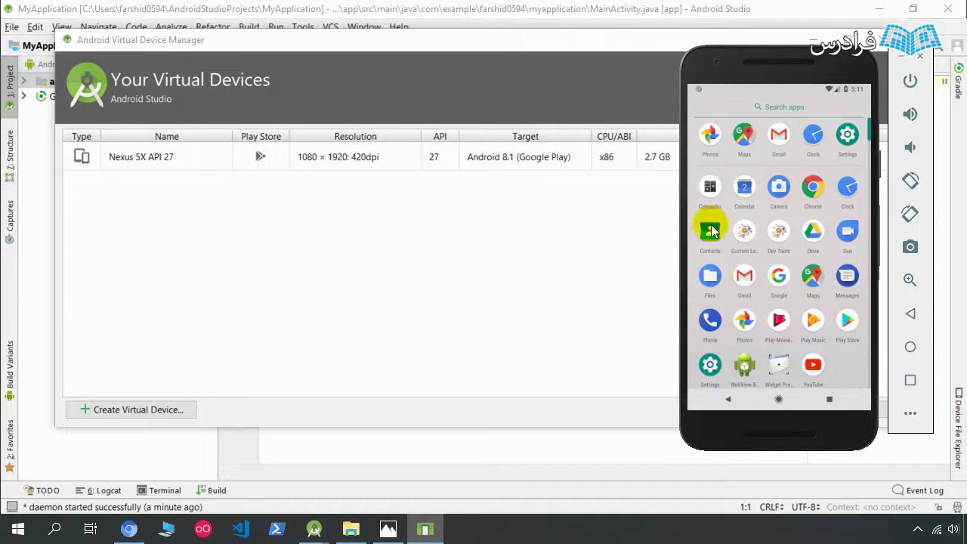
left_click(728, 400)
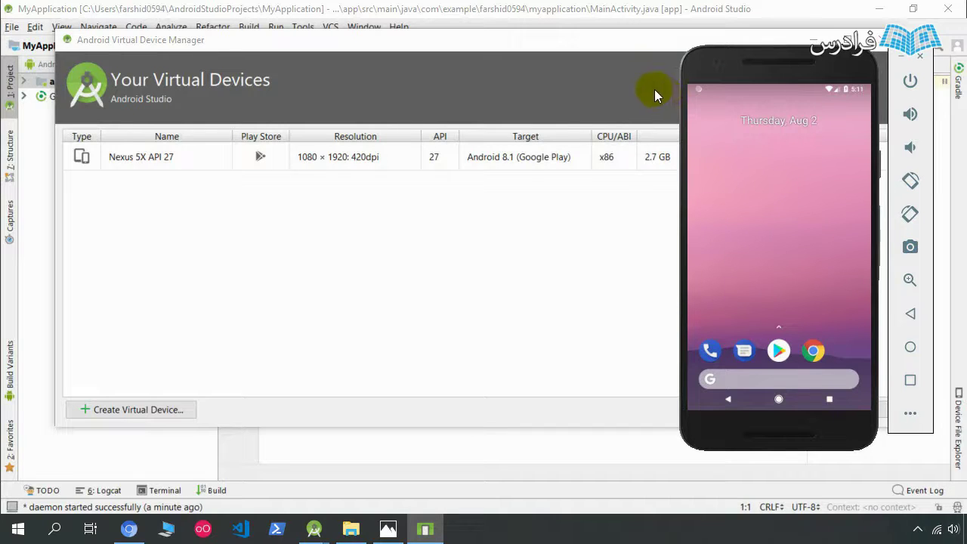
left_click_drag(718, 65, 699, 54)
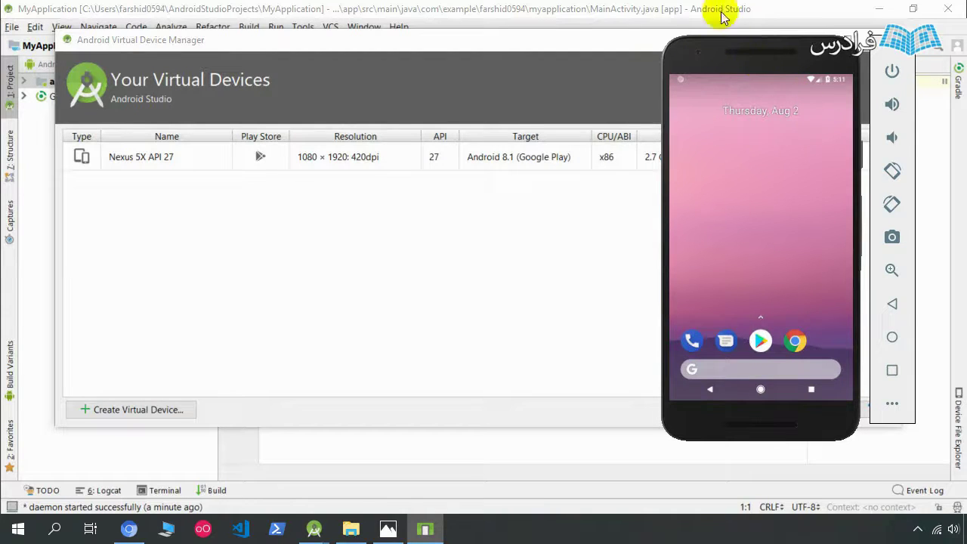
Close the Virtual Device Manager, leaving Chrome's Android Studio download page in front
left_click(538, 44)
left_click(885, 41)
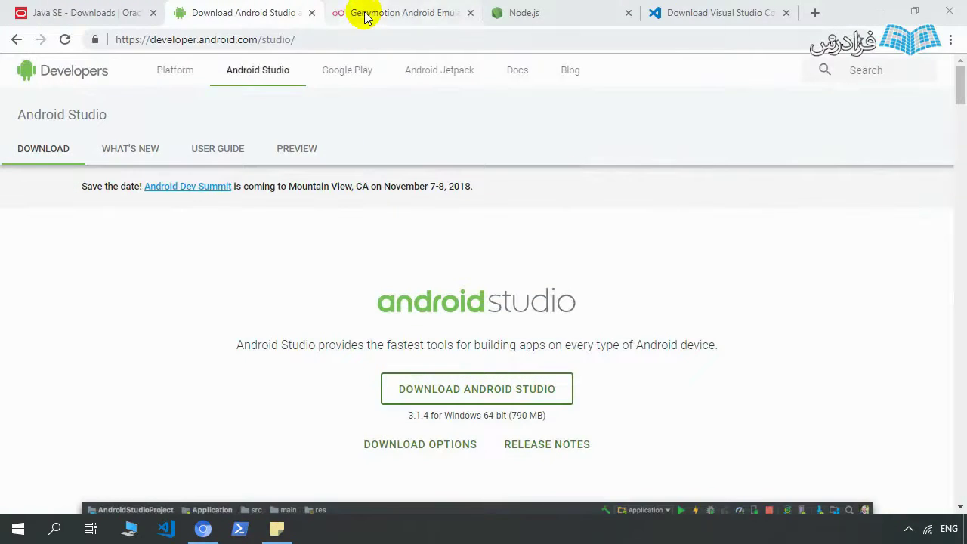
Switch to the Genymotion tab in Chrome and scroll down the site
left_click(338, 12)
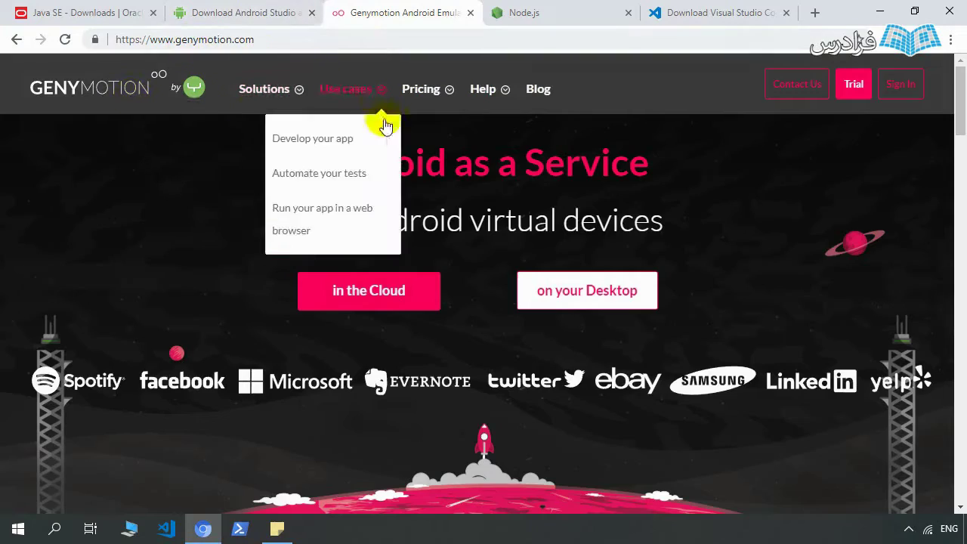
scroll(696, 283, "down", 10)
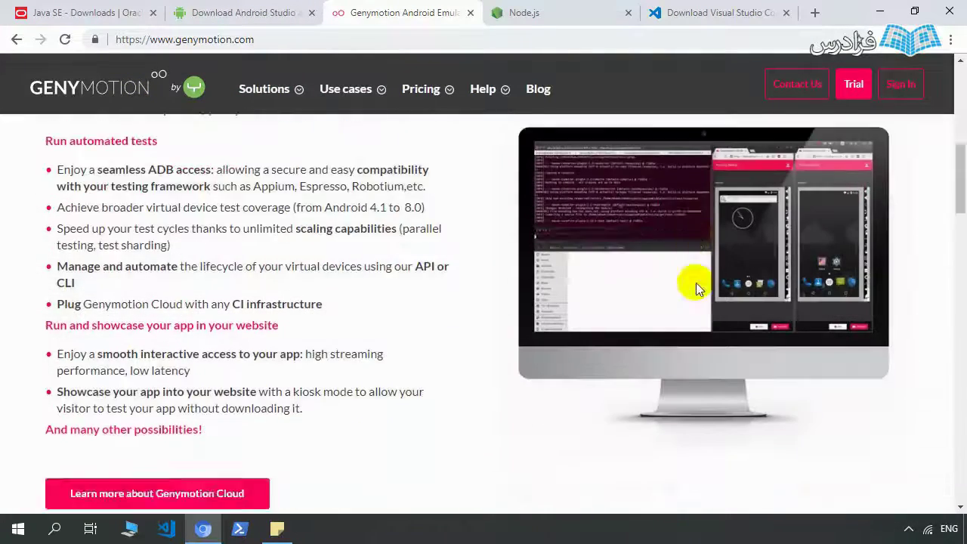
scroll(696, 283, "down", 7)
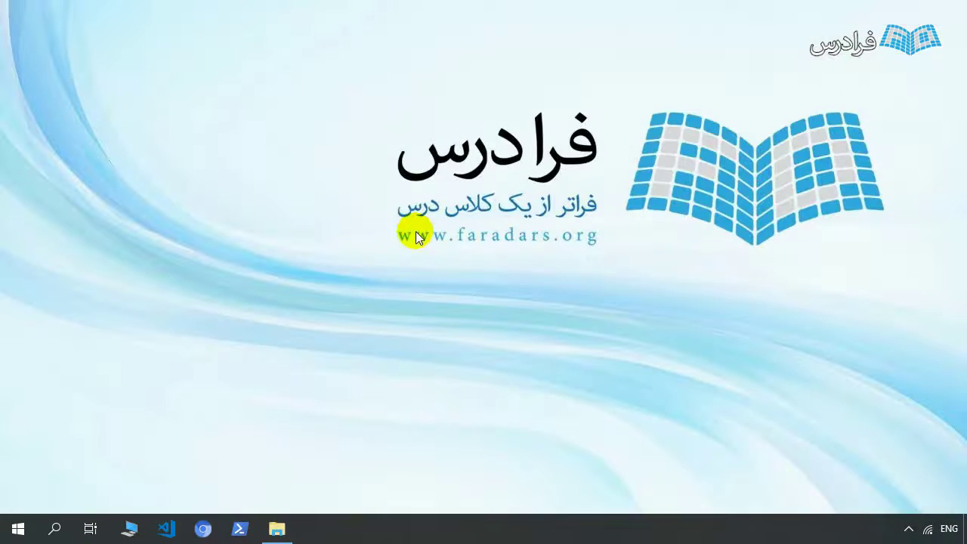
Run Setup.exe from the genymotion folder, then minimize File Explorer
left_click(276, 528)
left_click(318, 169)
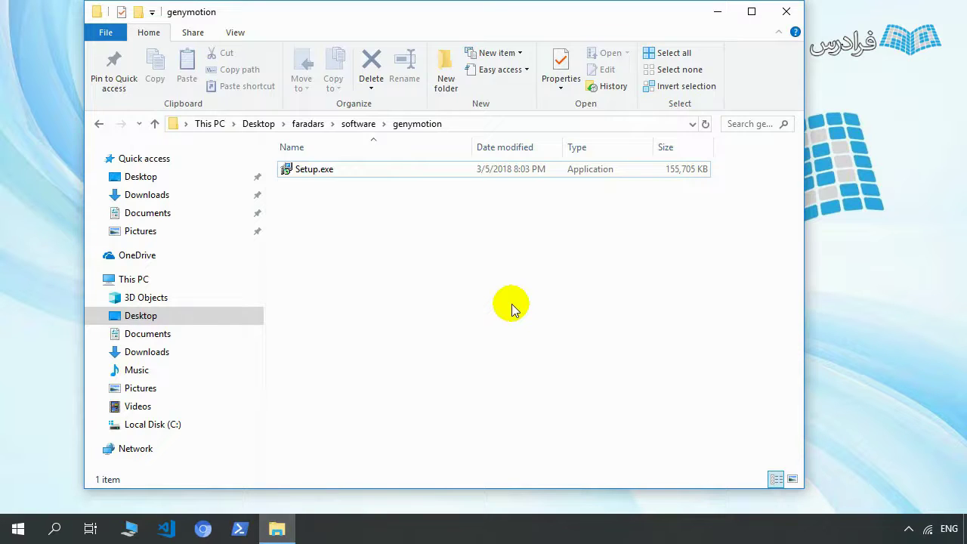
double_click(330, 173)
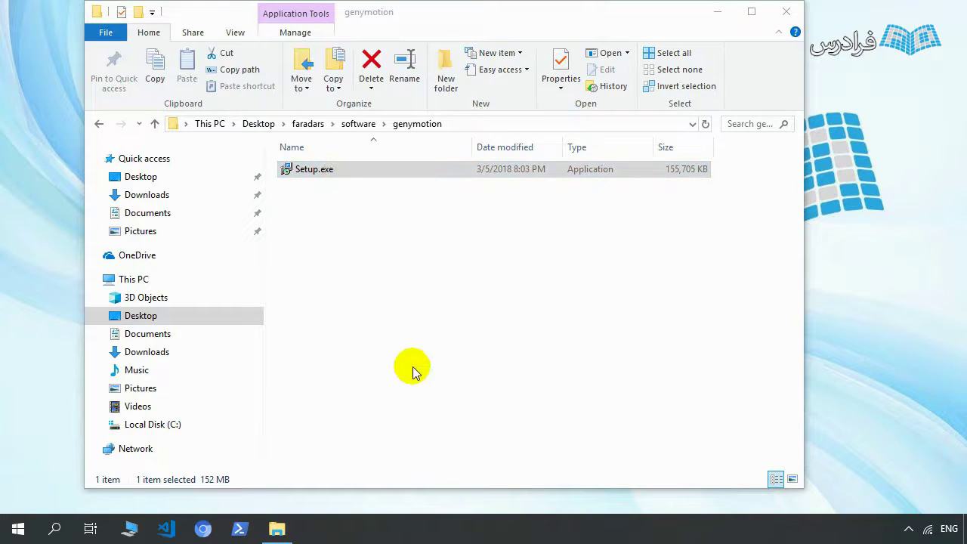
left_click(718, 13)
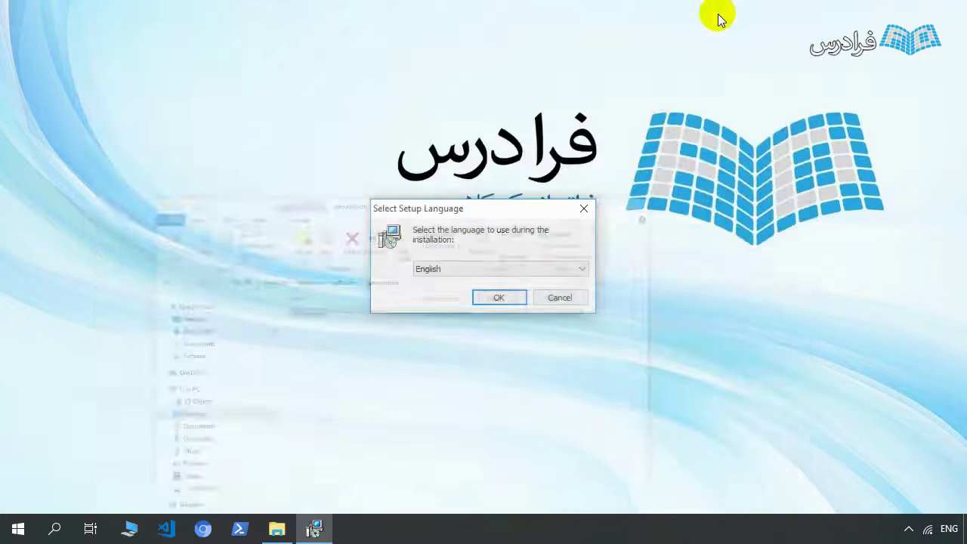
Install Genymotion with English as the setup language, keeping the desktop shortcut option
left_click(516, 298)
left_click_drag(404, 128, 237, 106)
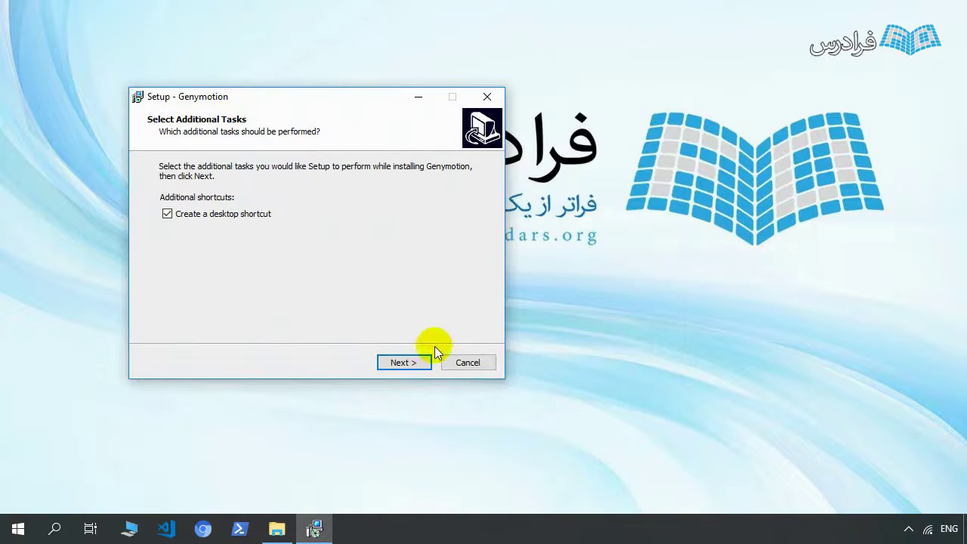
left_click(403, 362)
left_click(413, 364)
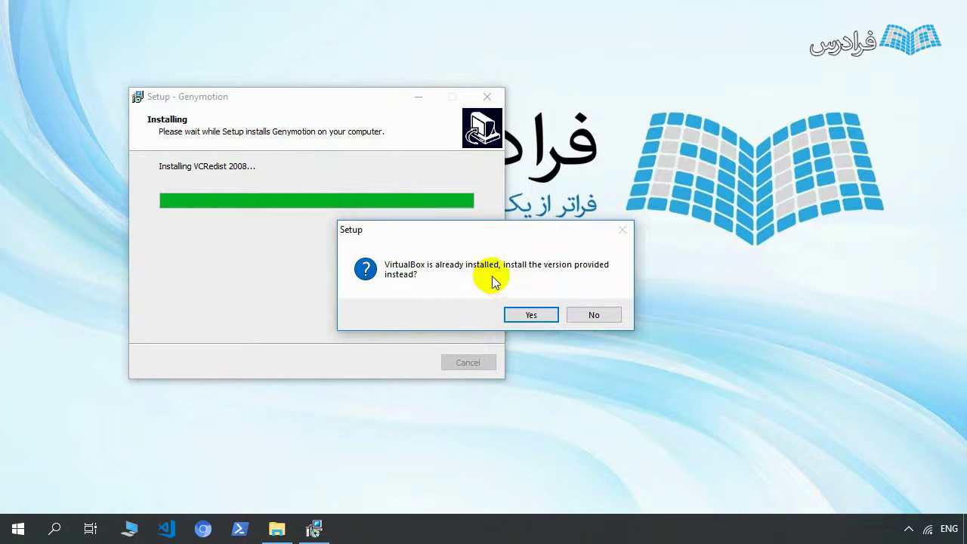
Accept the bundled VirtualBox and repair the existing Oracle VM VirtualBox 5.2.6 installation
left_click(533, 315)
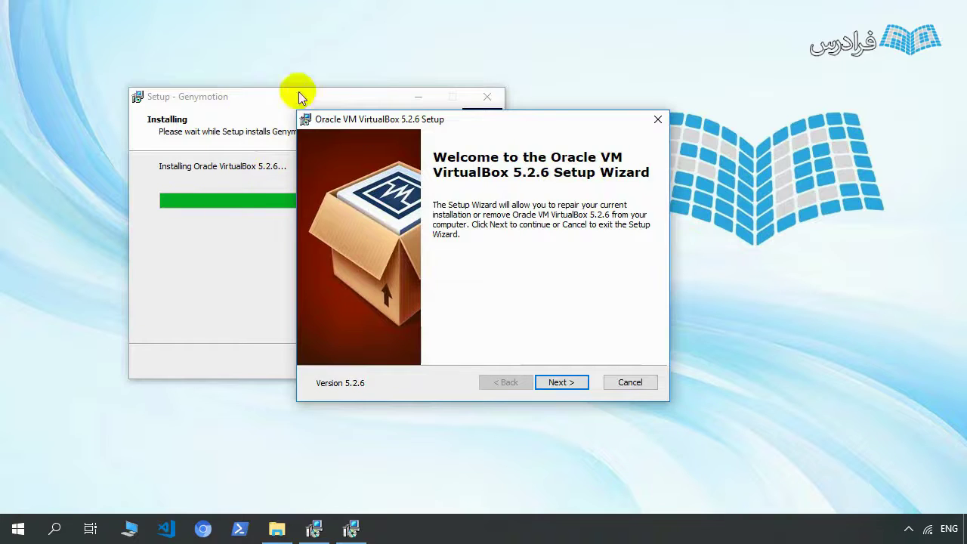
left_click(566, 384)
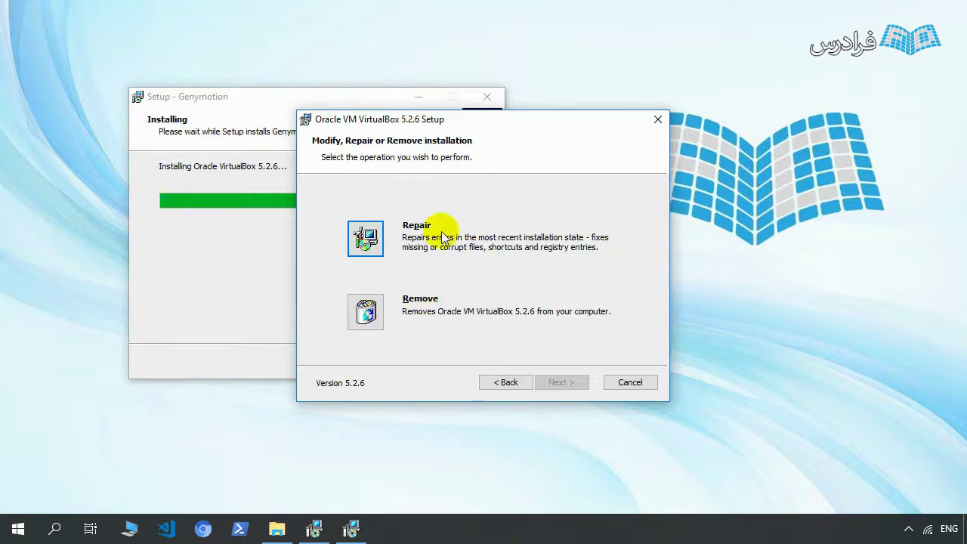
left_click(369, 238)
left_click(559, 382)
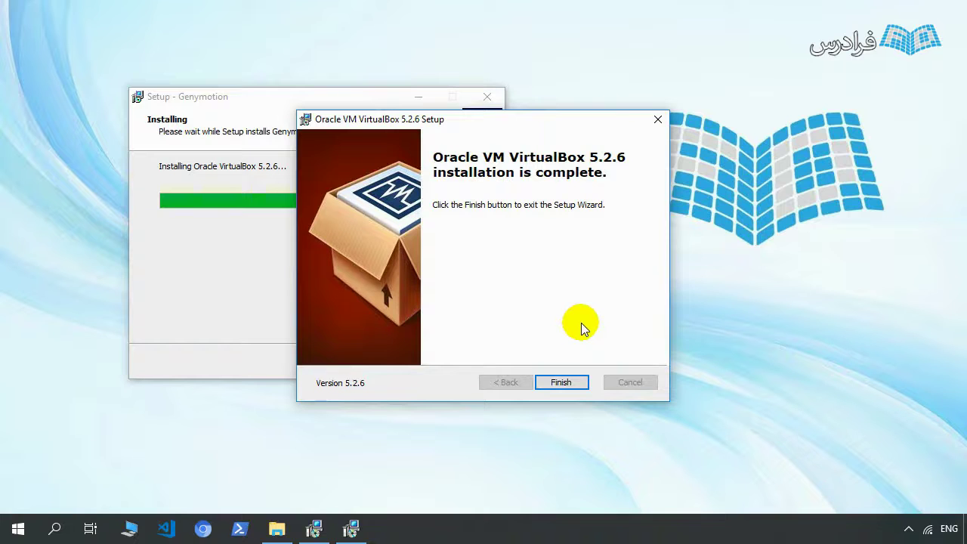
left_click(569, 381)
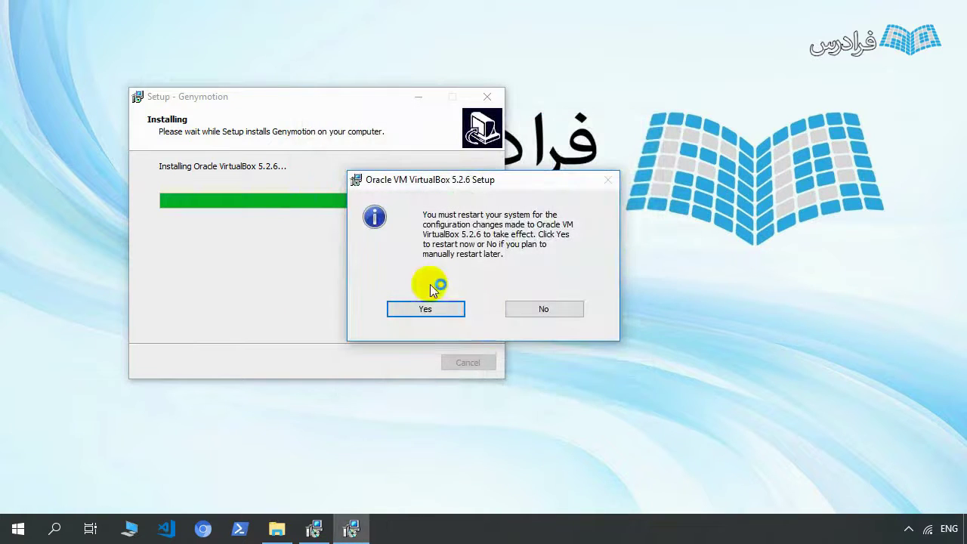
Finish VirtualBox setup, dismiss its new-version notice, and close VirtualBox Manager
left_click(544, 309)
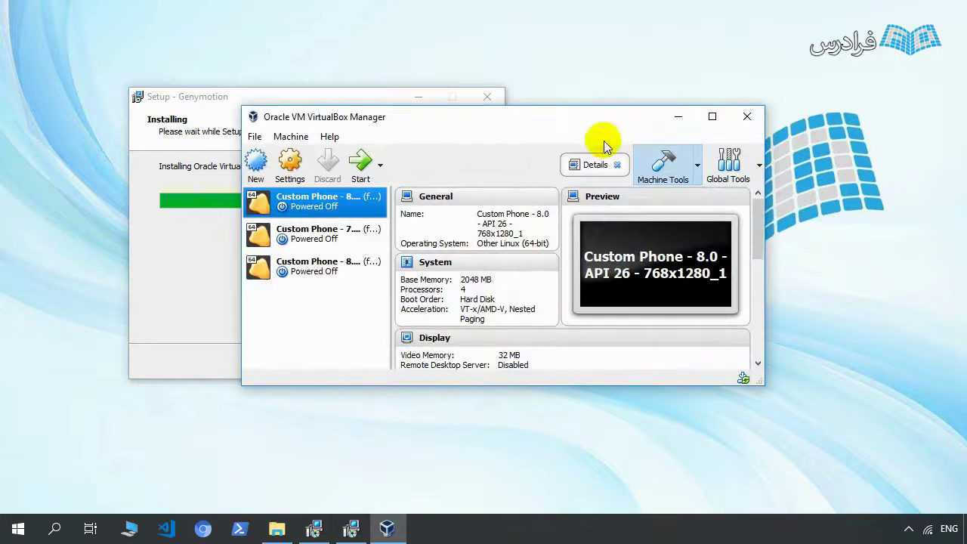
left_click(608, 219)
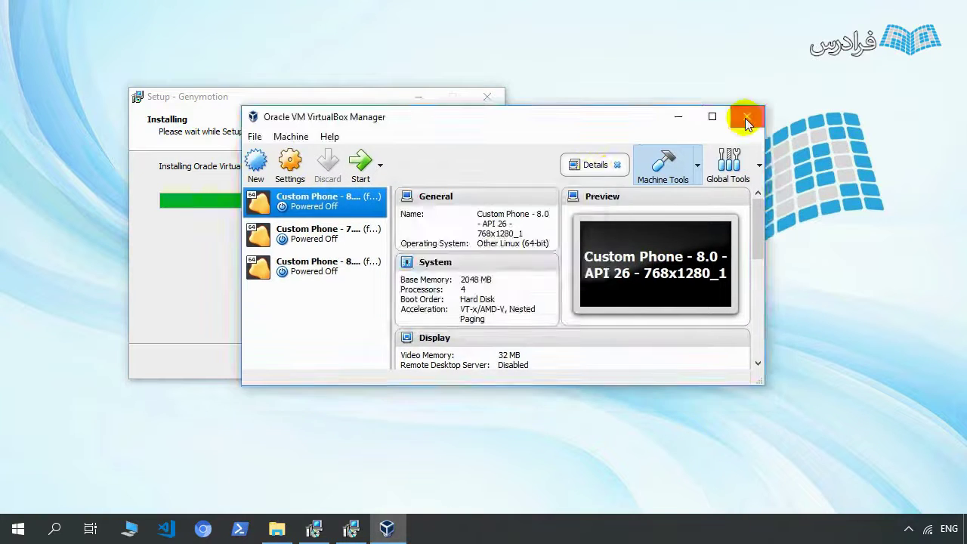
left_click(746, 117)
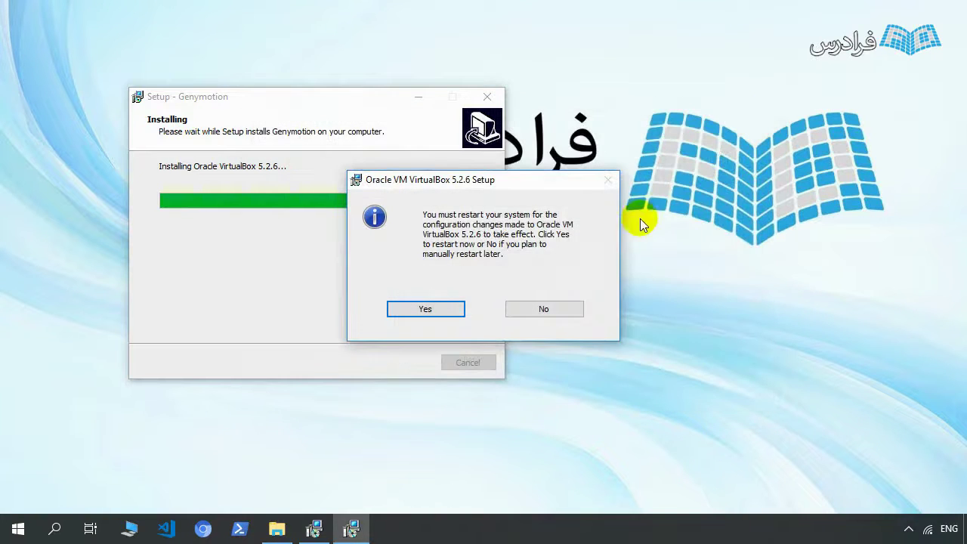
Decline the restart, finish Genymotion setup, and dismiss the What's new notes
left_click(557, 309)
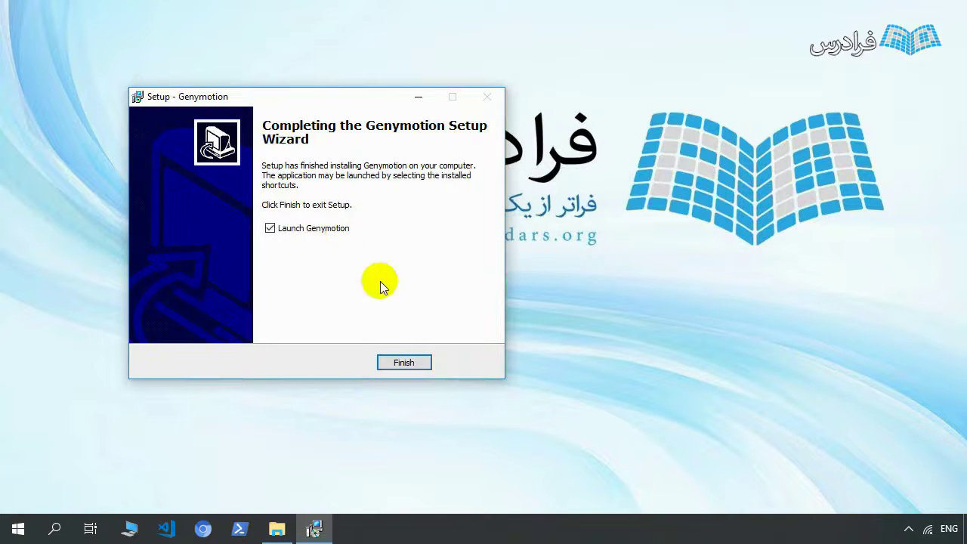
left_click(395, 364)
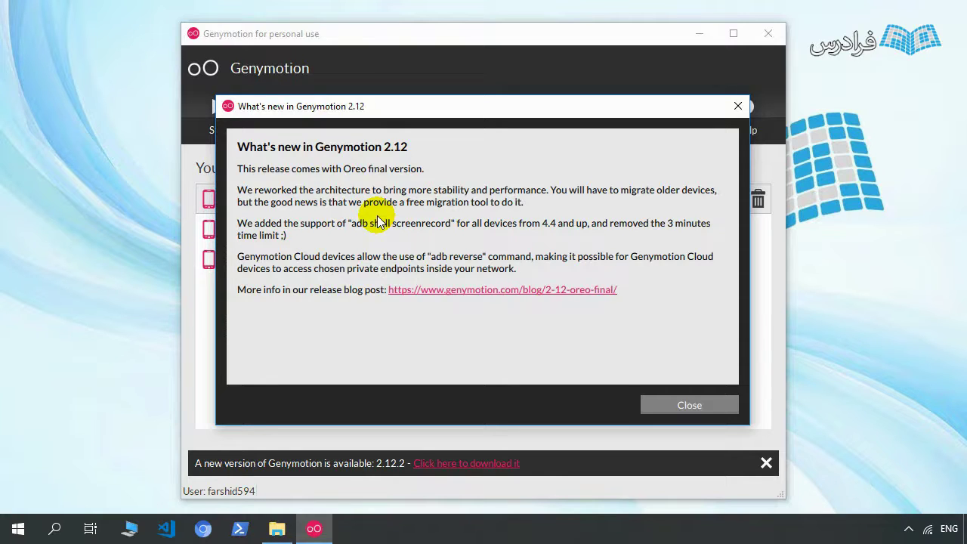
left_click(683, 399)
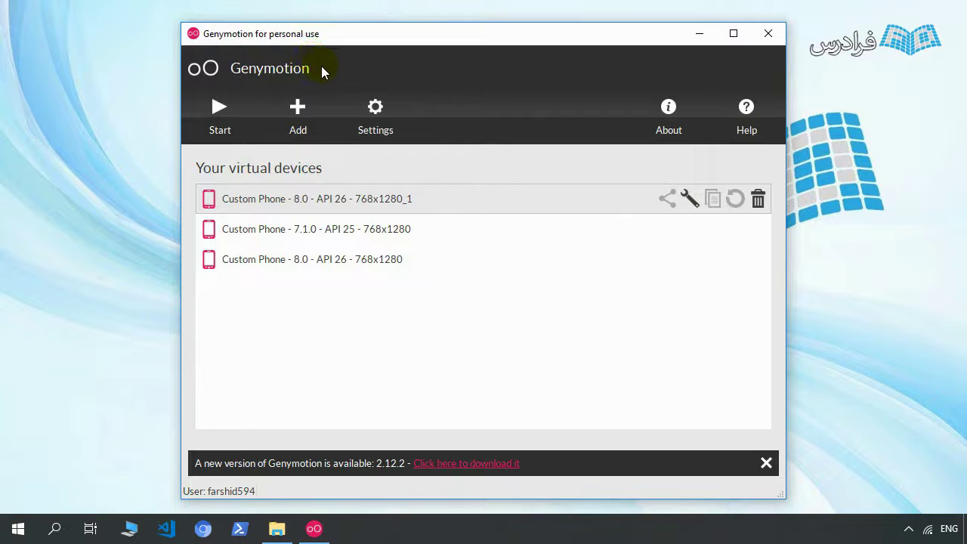
In Genymotion Settings, keep ADB on the custom Android SDK tools, then view the Account tab
left_click(375, 125)
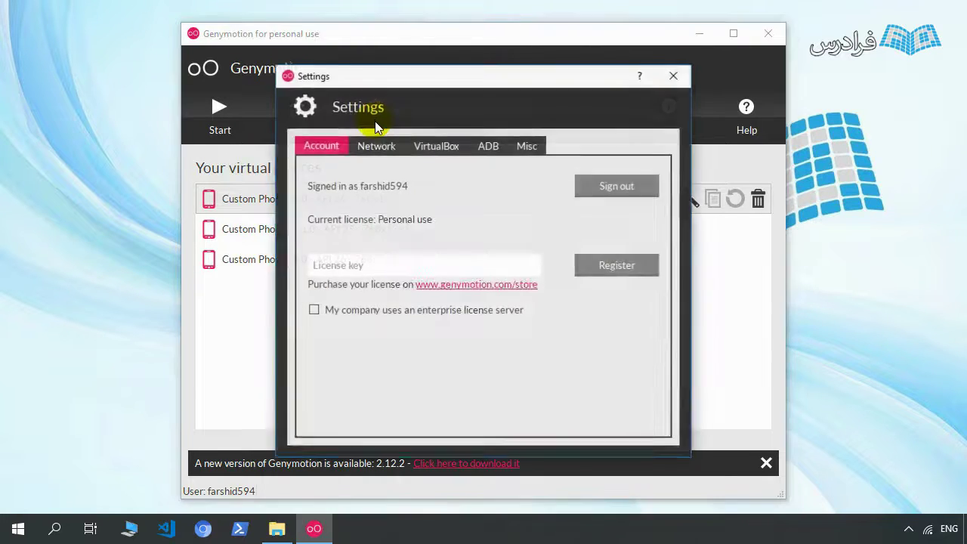
left_click(478, 155)
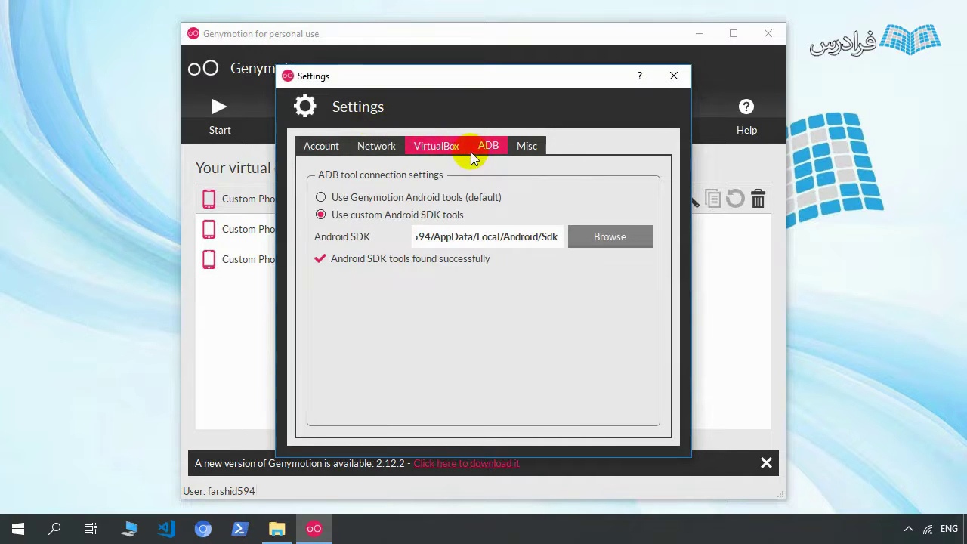
left_click(436, 203)
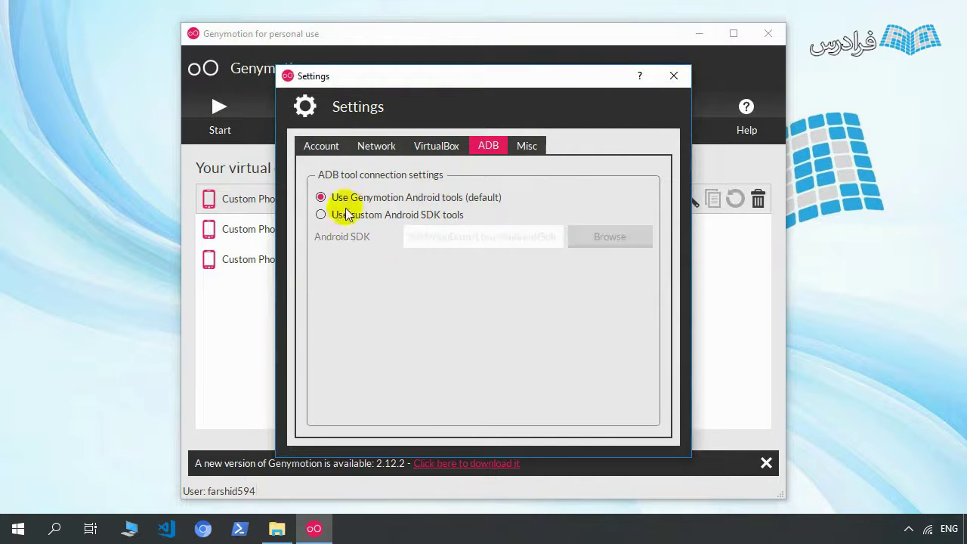
left_click(360, 218)
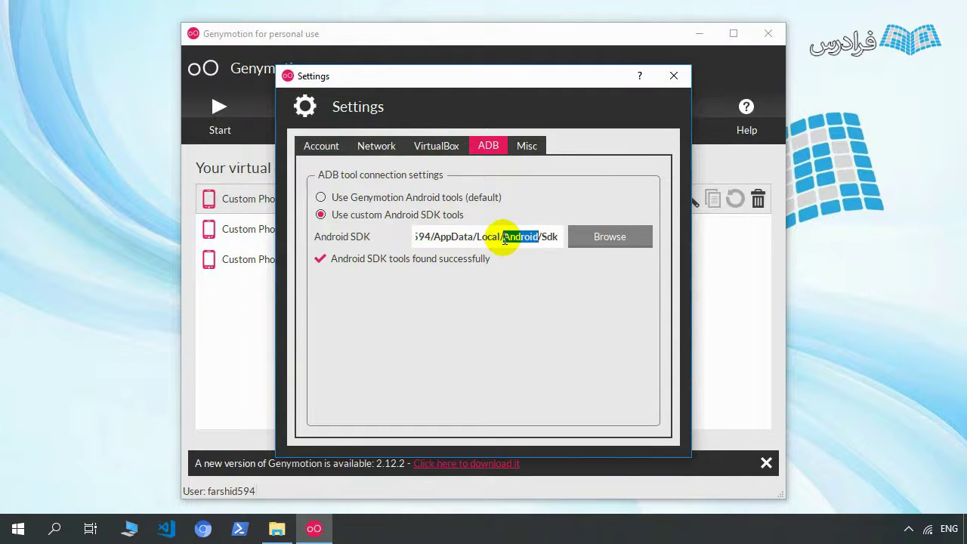
triple_click(520, 237)
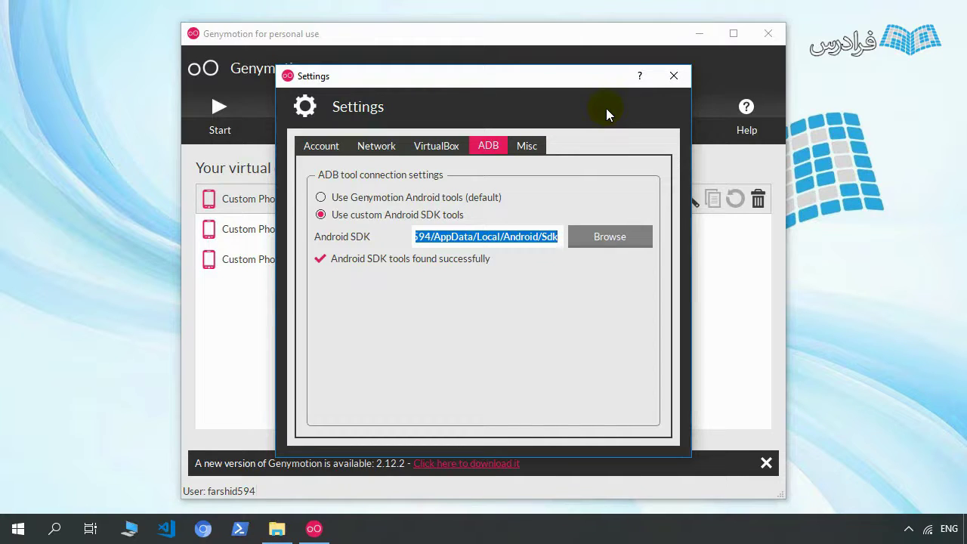
left_click(370, 198)
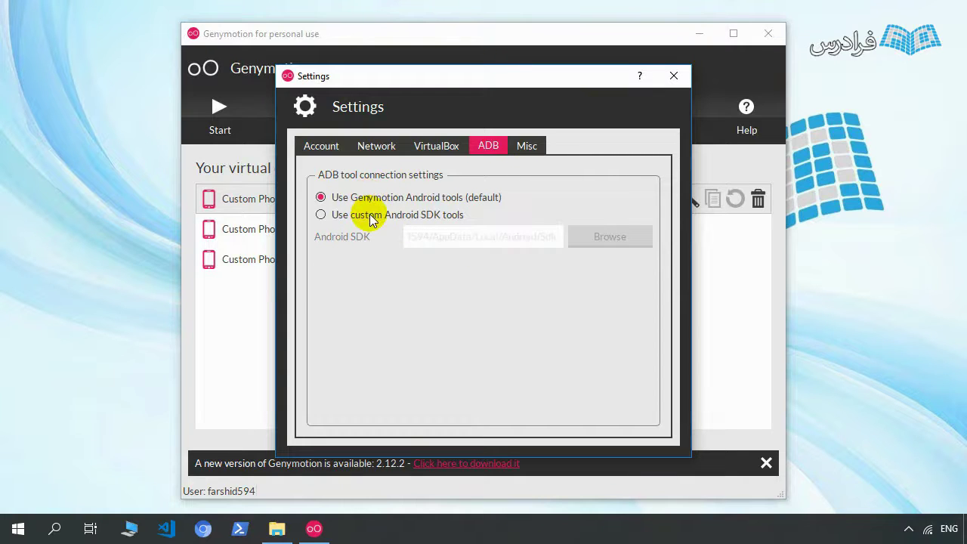
left_click(344, 216)
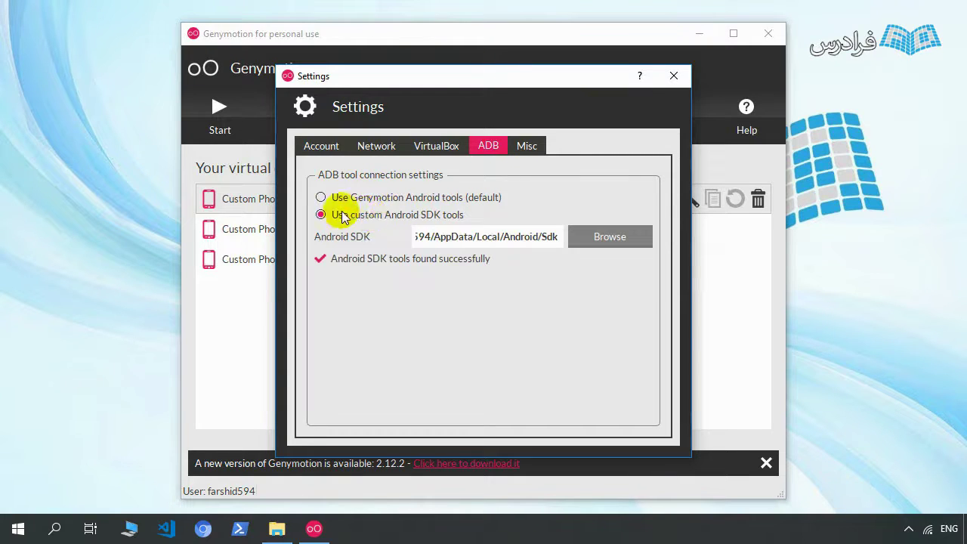
left_click(307, 147)
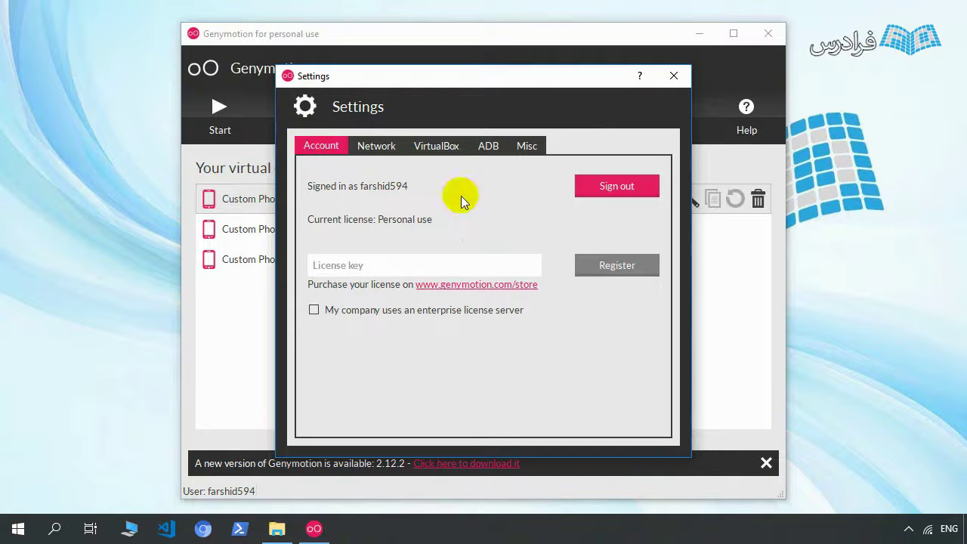
Sign out of the Genymotion account, close Settings, and quit Genymotion
left_click(595, 186)
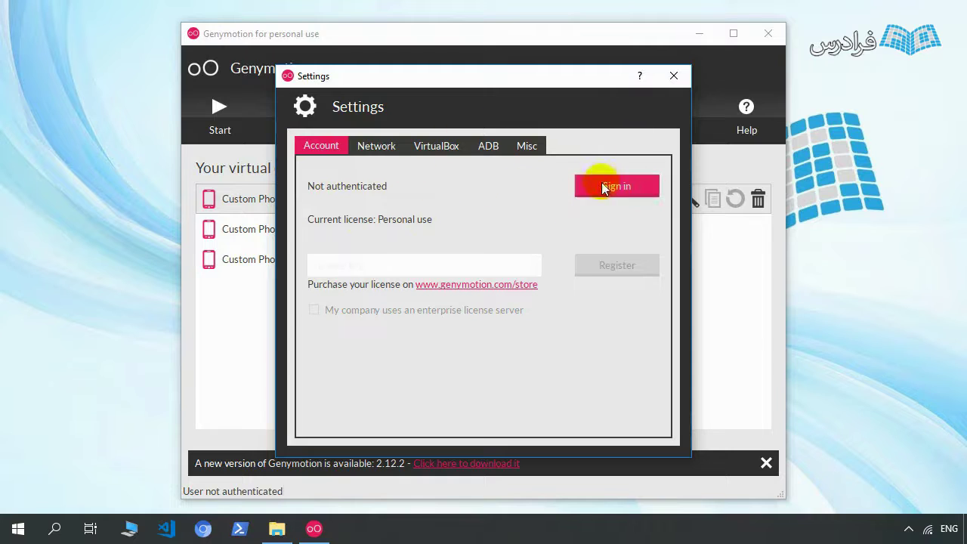
left_click_drag(441, 86, 385, 63)
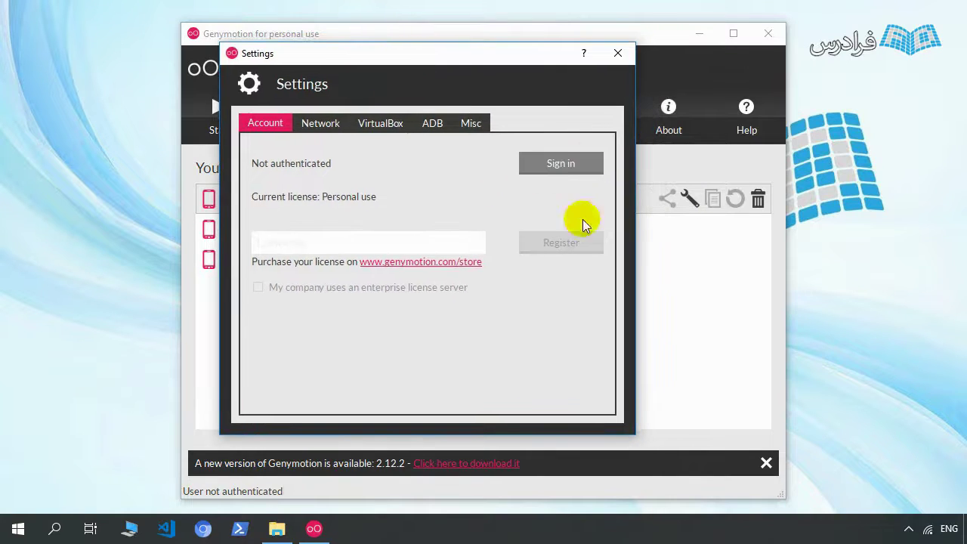
left_click(618, 53)
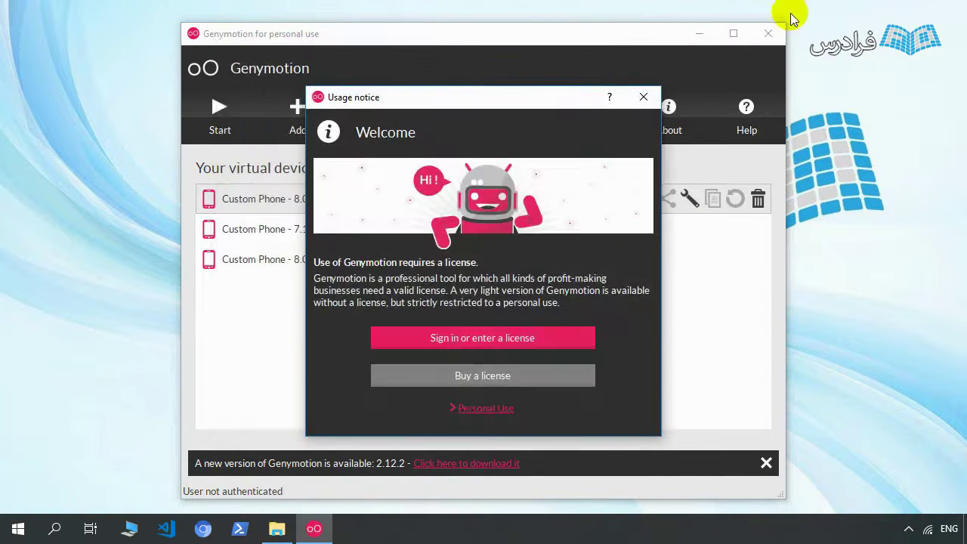
left_click(643, 97)
Relaunch Genymotion from Windows search by typing 'geny'
left_click(54, 528)
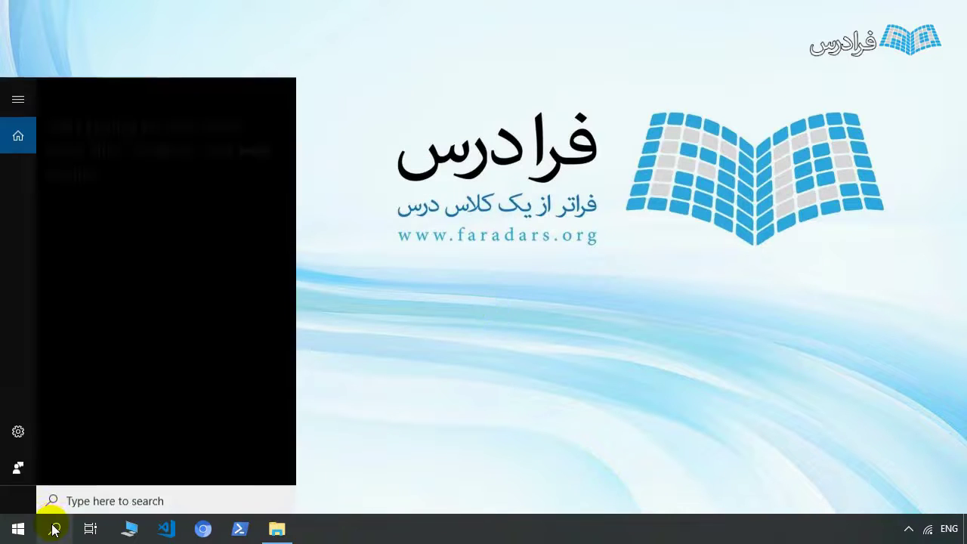
type("geny")
key("Return")
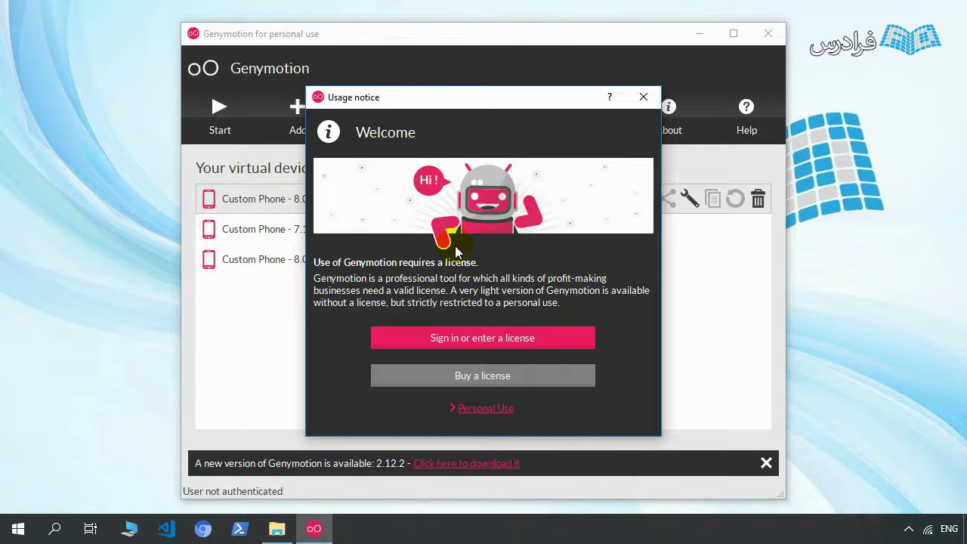
left_click_drag(427, 97, 389, 65)
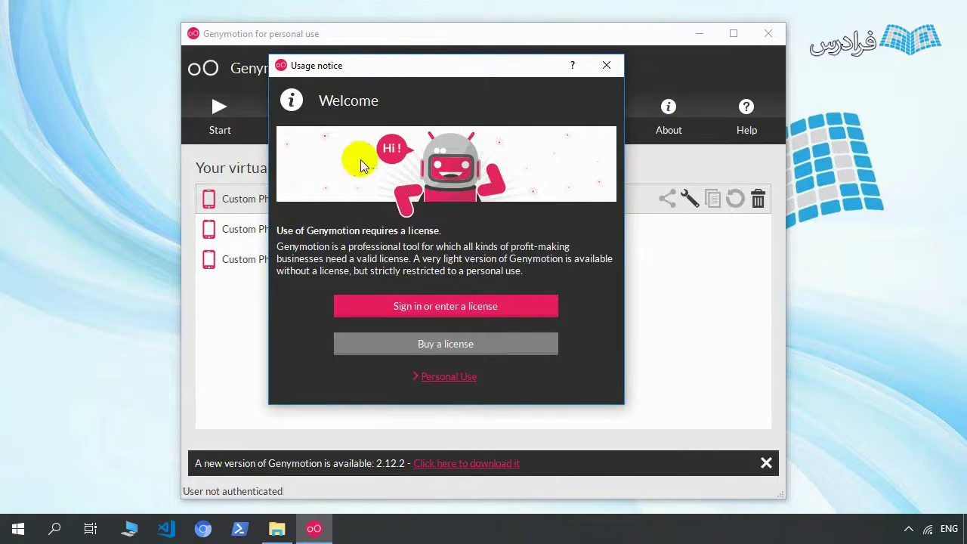
left_click_drag(357, 65, 364, 70)
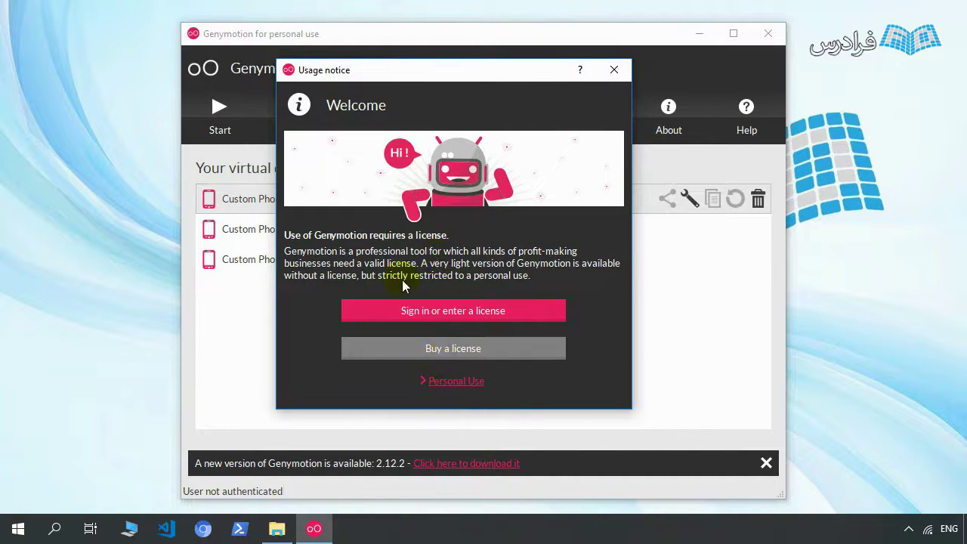
Choose Genymotion for personal use and accept the EULA
left_click(464, 353)
left_click(446, 385)
left_click(554, 320)
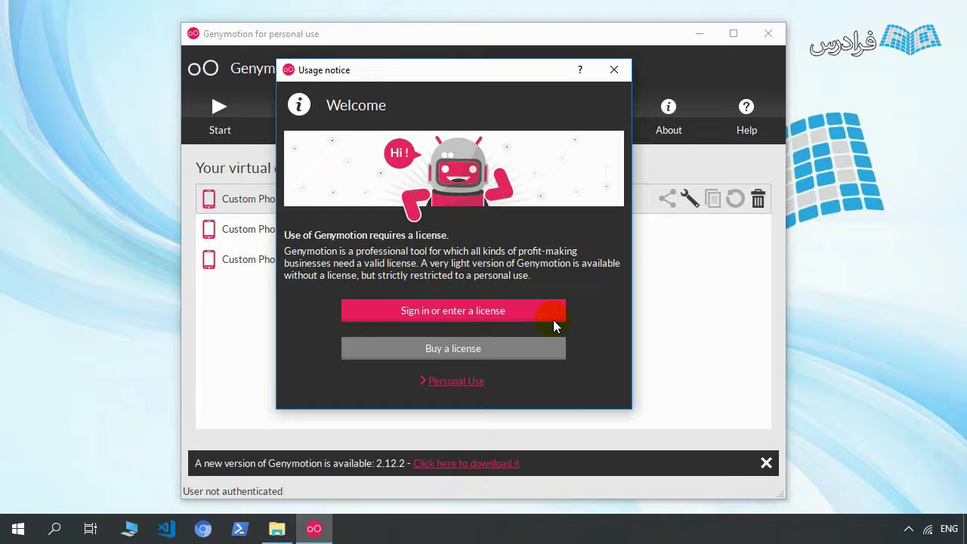
left_click(455, 382)
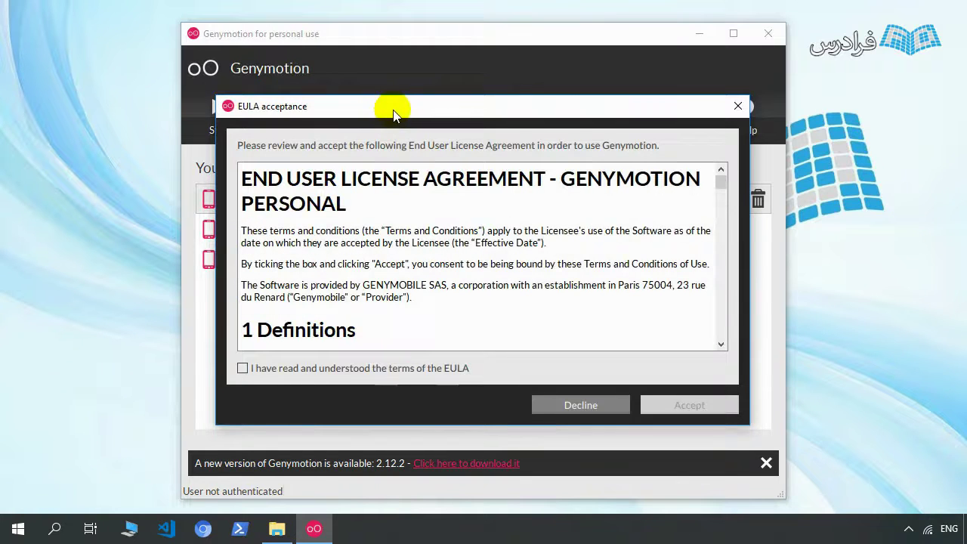
left_click_drag(388, 108, 362, 49)
left_click(251, 313)
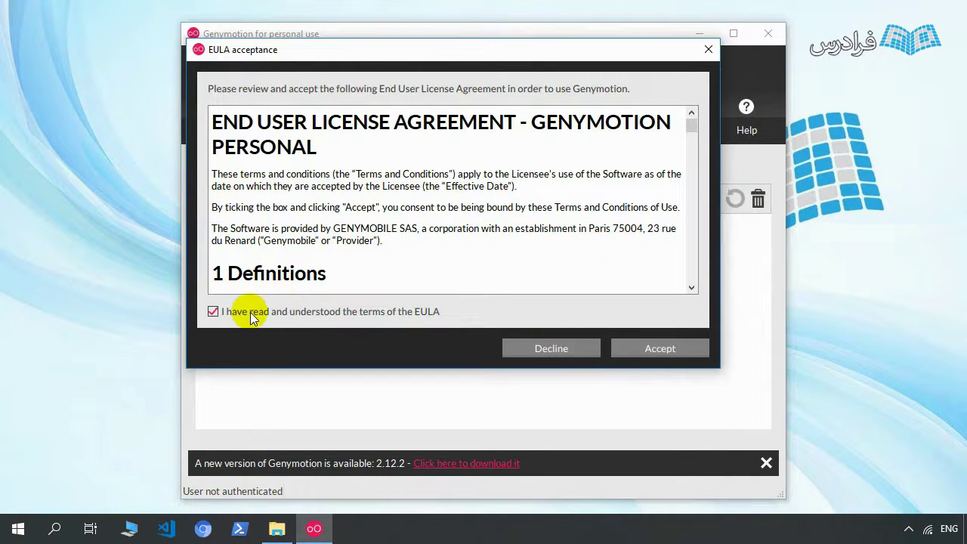
left_click(651, 345)
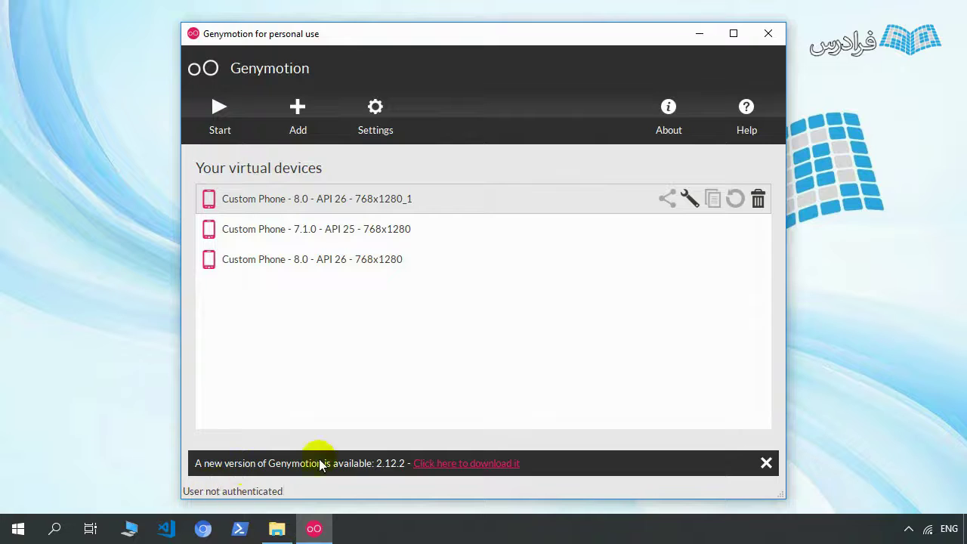
Start account sign-in from Settings and open the website's account login page
left_click(368, 112)
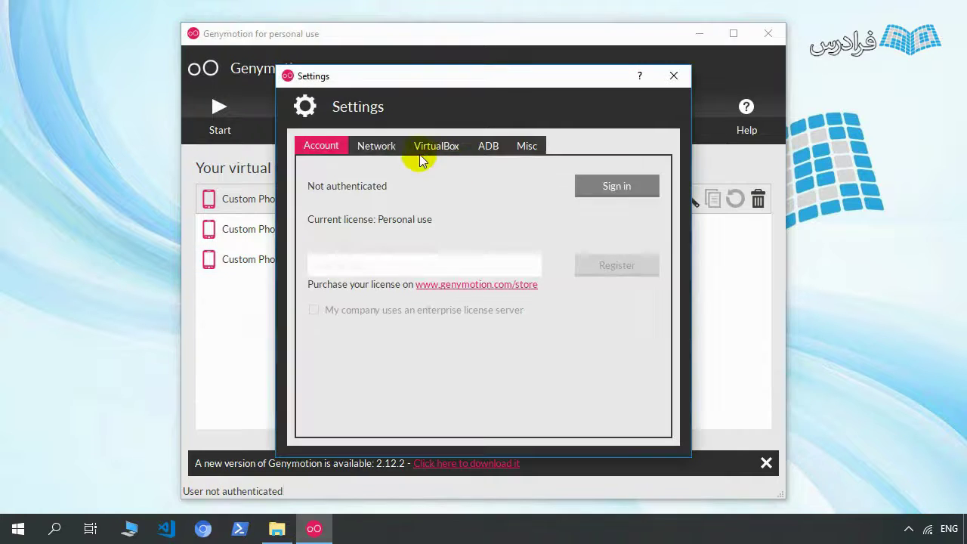
left_click(587, 187)
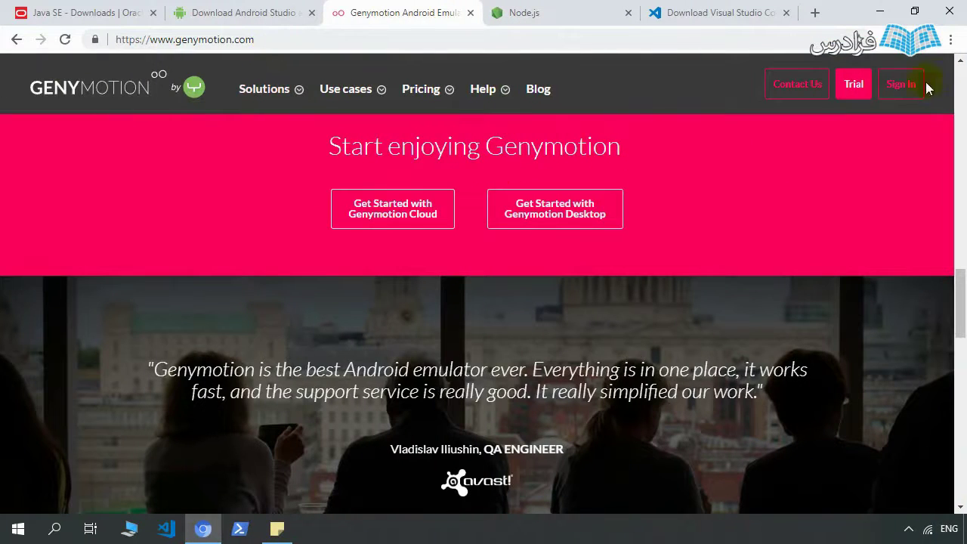
left_click(901, 87)
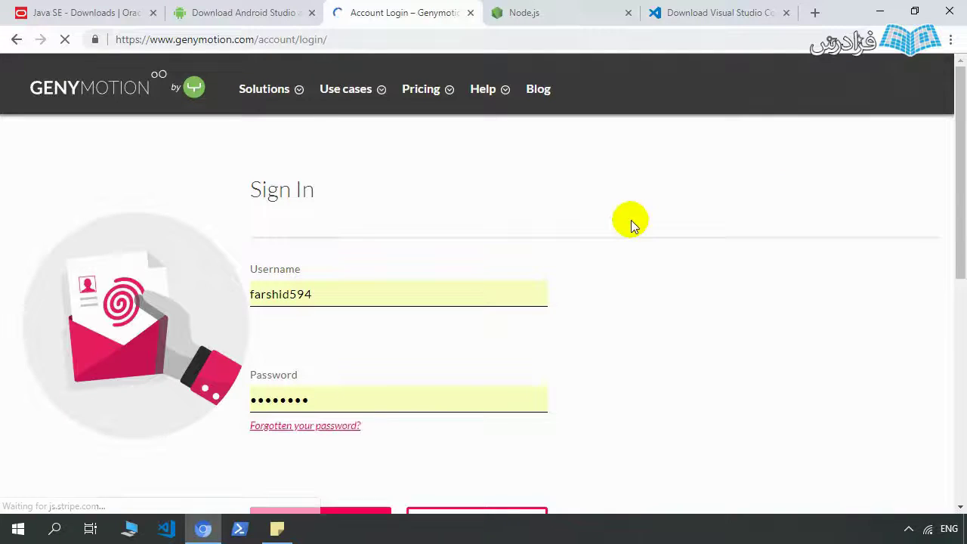
Open the Create an account registration form and fill in the username field
scroll(543, 364, "down", 2)
left_click(470, 398)
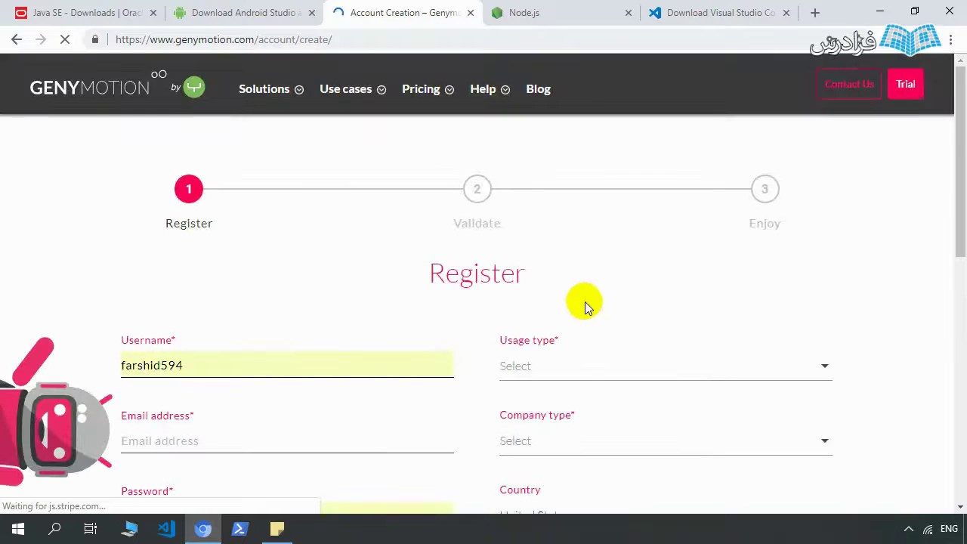
scroll(566, 298, "down", 1)
scroll(567, 298, "up", 1)
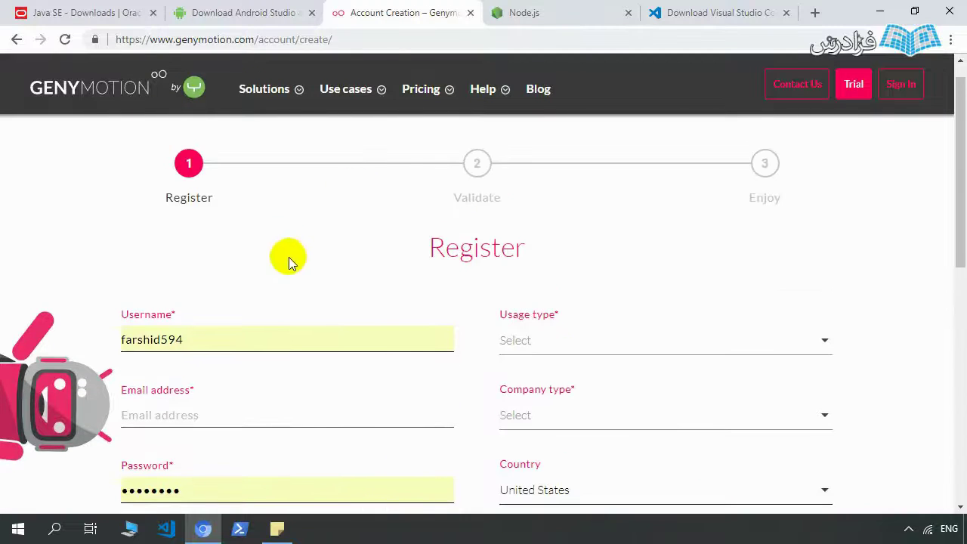
left_click(180, 338)
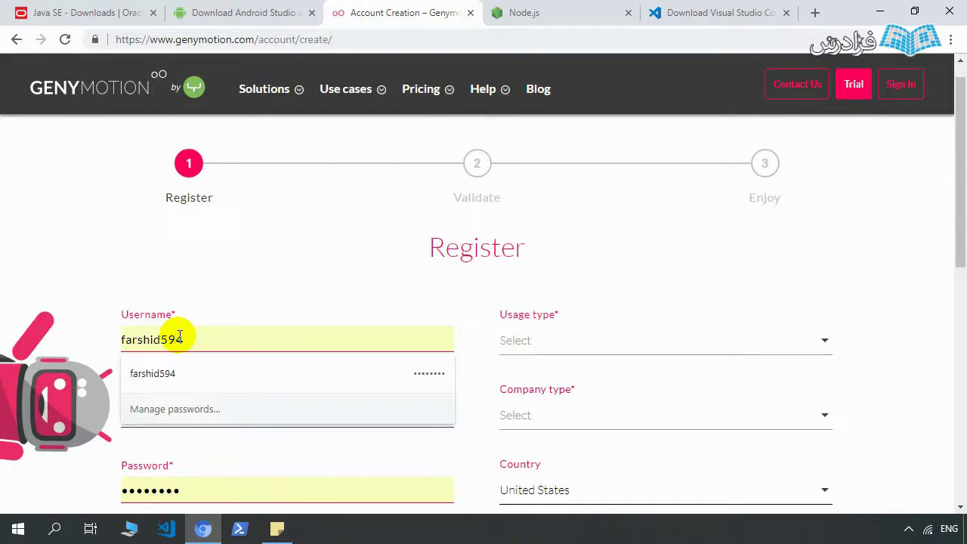
scroll(180, 338, "down", 2)
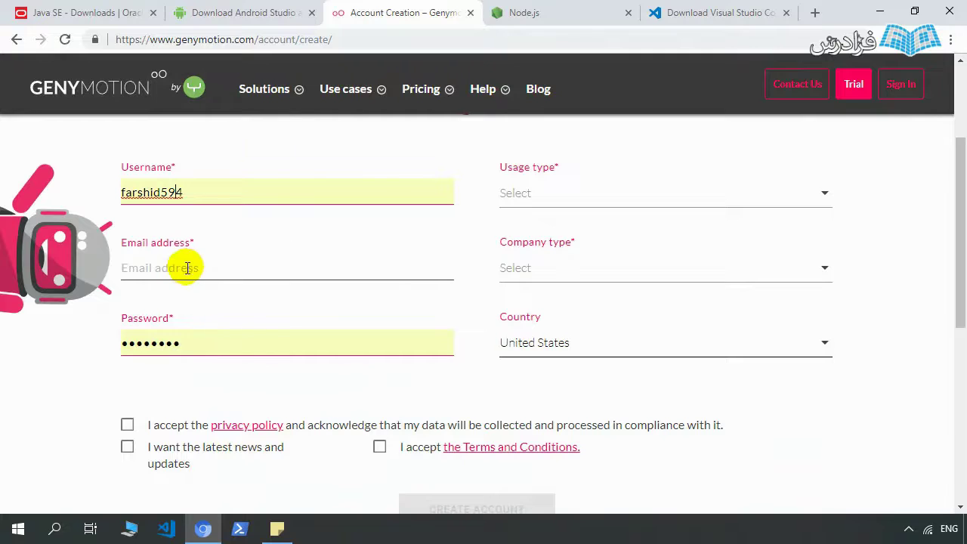
Set the usage type to Gaming and the country to Iran
left_click(582, 195)
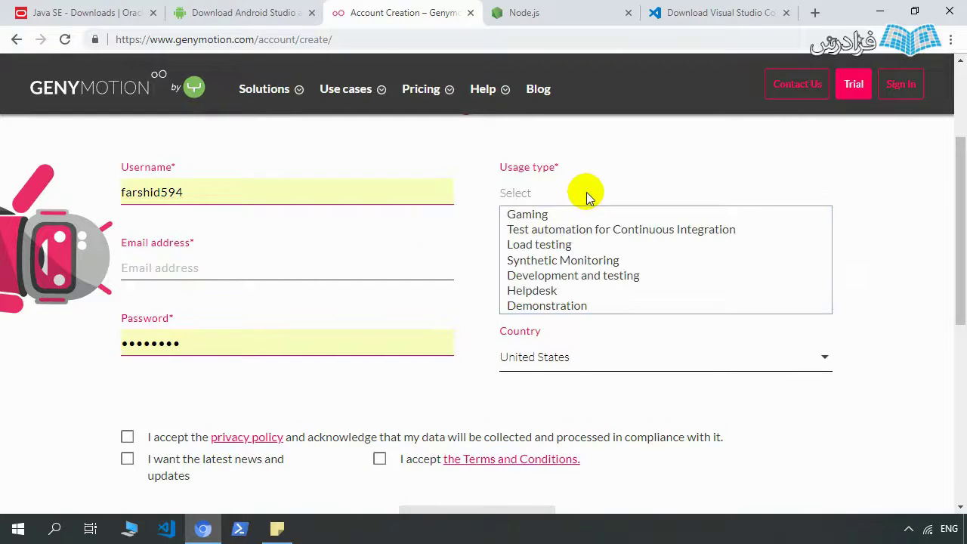
left_click(546, 217)
left_click(562, 270)
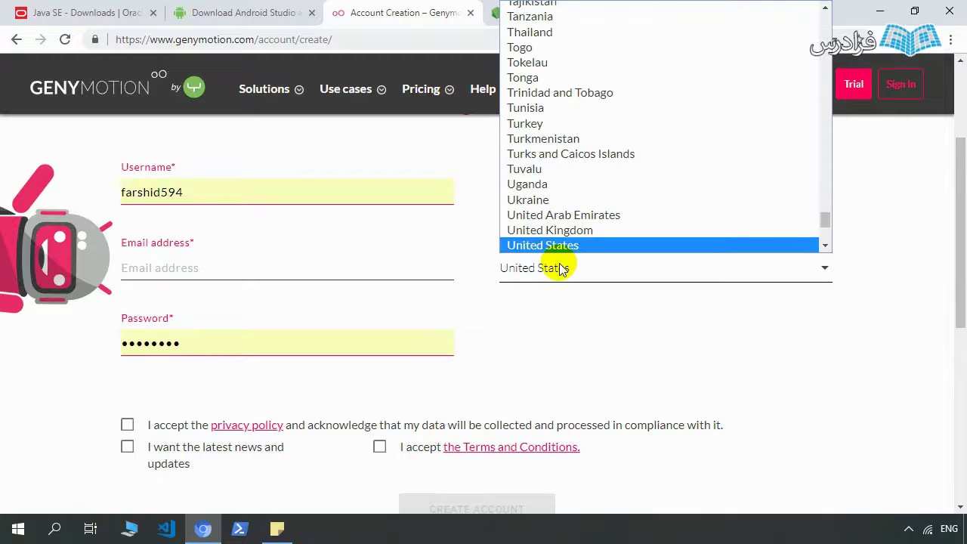
scroll(572, 136, "up", 12)
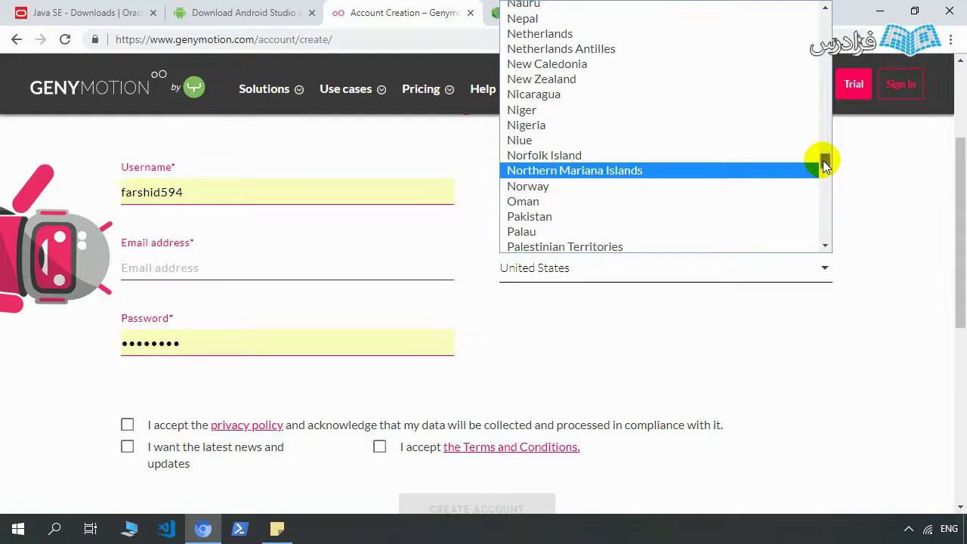
left_click_drag(825, 163, 825, 133)
left_click(544, 113)
scroll(887, 374, "down", 1)
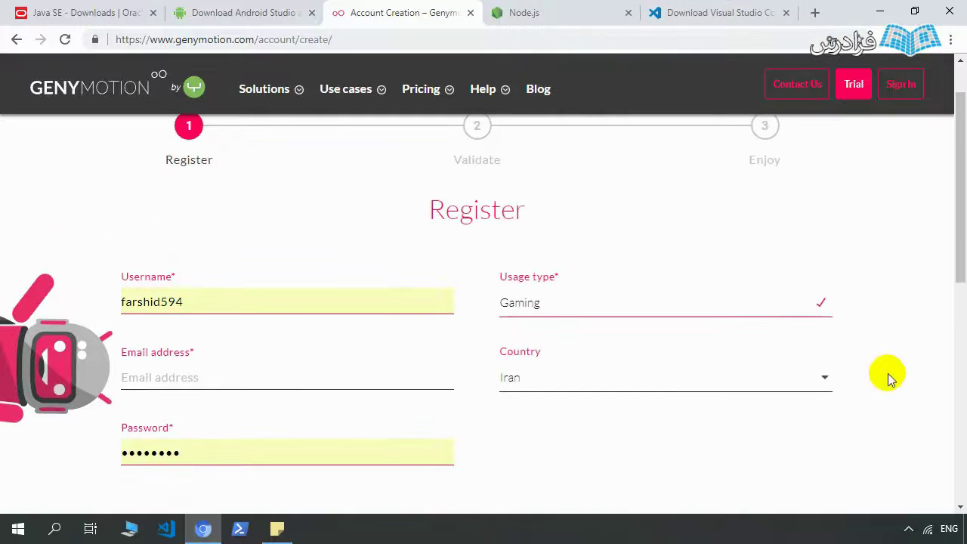
Switch the usage type to Development and testing, then back to Gaming
left_click(586, 306)
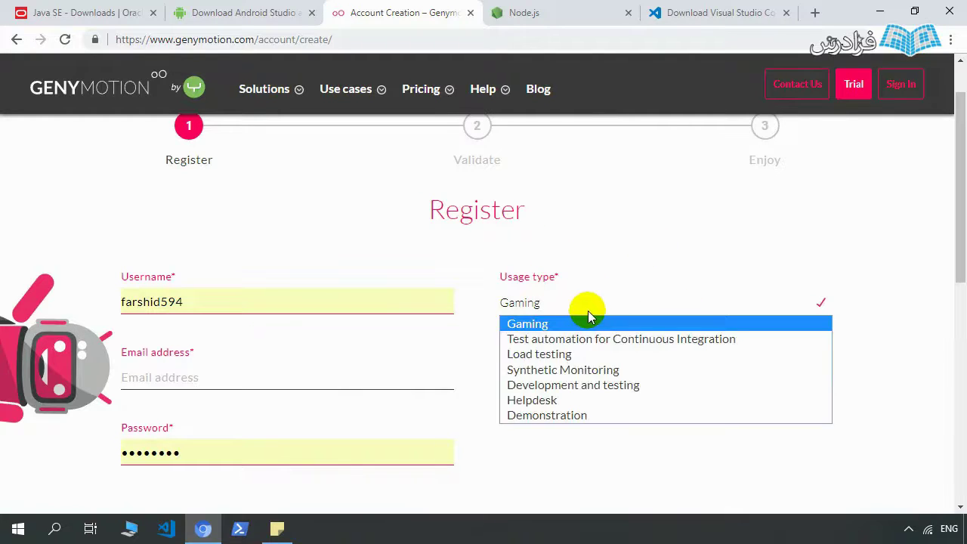
left_click(597, 385)
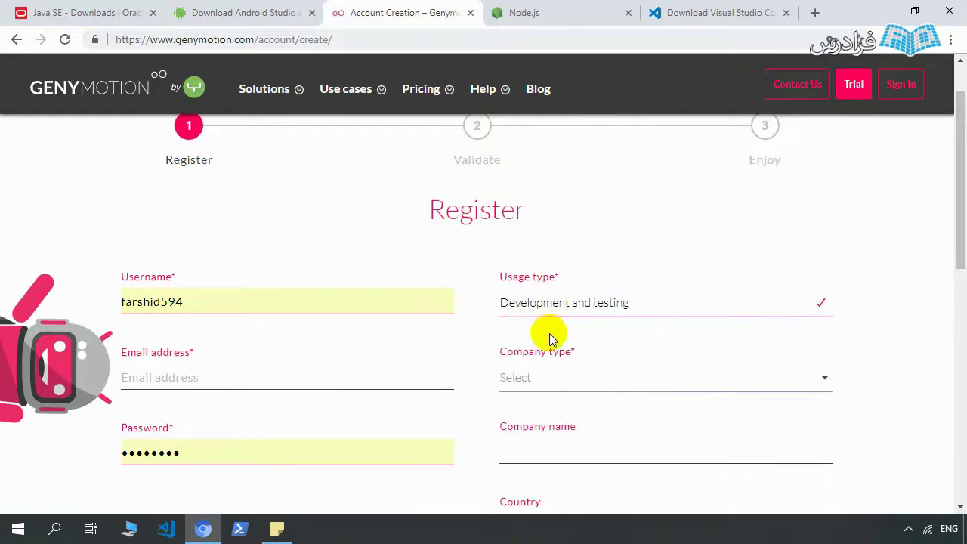
scroll(538, 321, "down", 1)
scroll(538, 321, "down", 1)
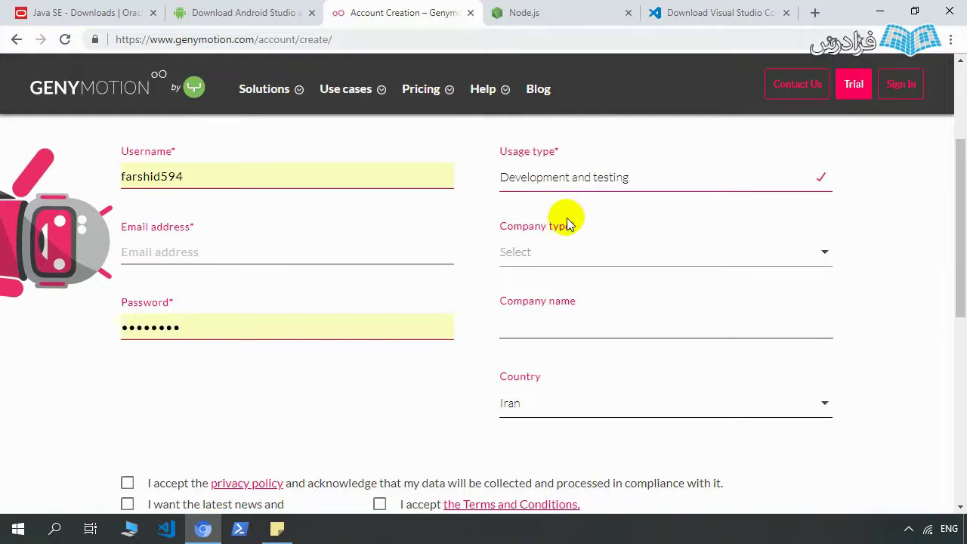
left_click(541, 187)
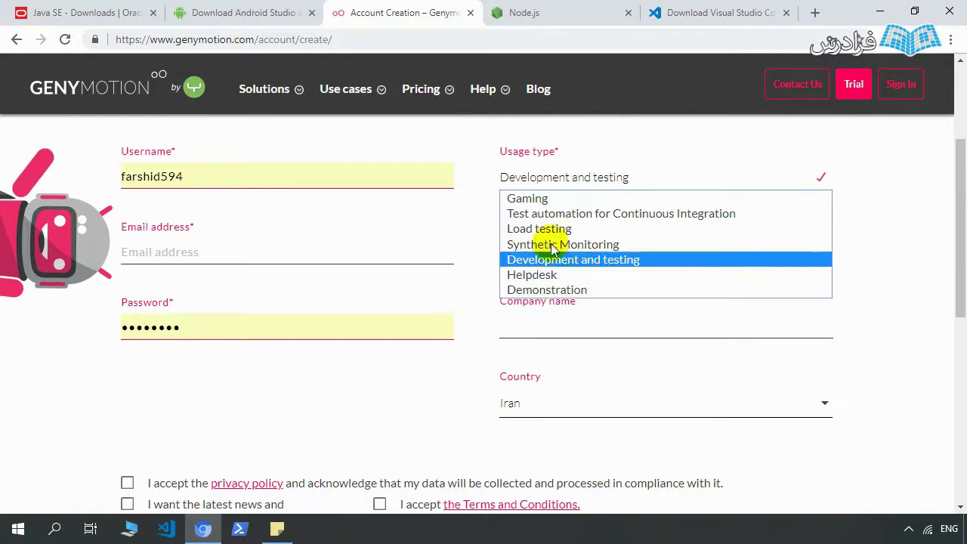
left_click(538, 201)
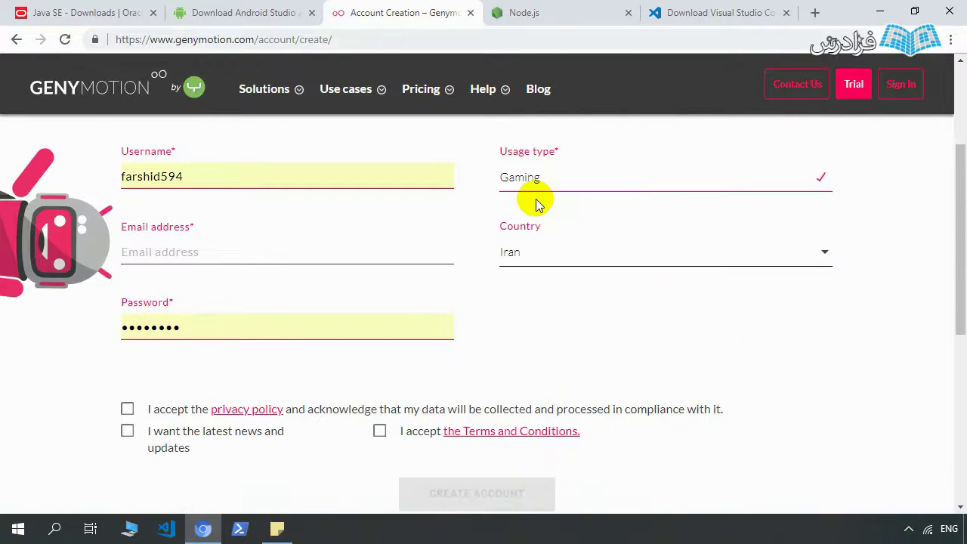
scroll(40, 410, "down", 1)
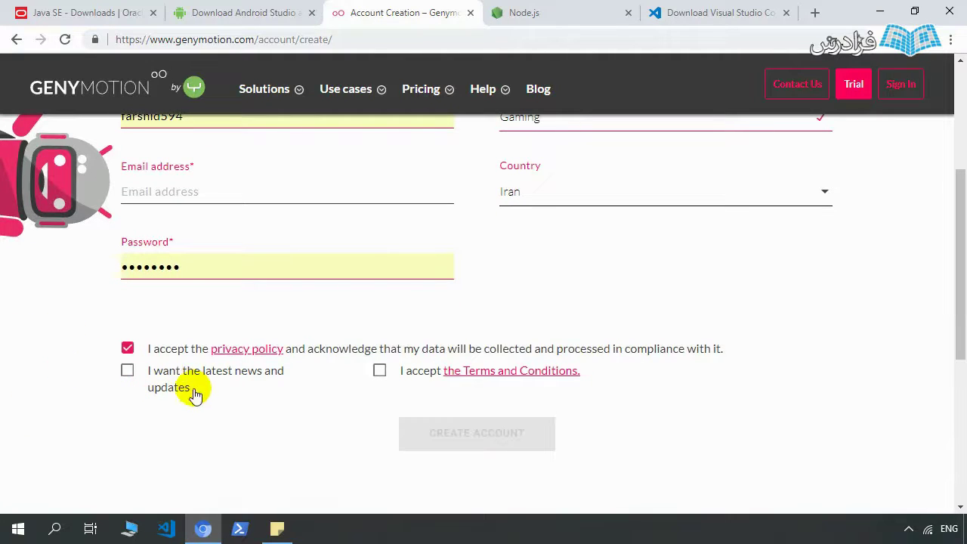
Accept the Terms and Conditions and privacy policy, then dismiss the empty Genymotion sign-in prompt
left_click(380, 371)
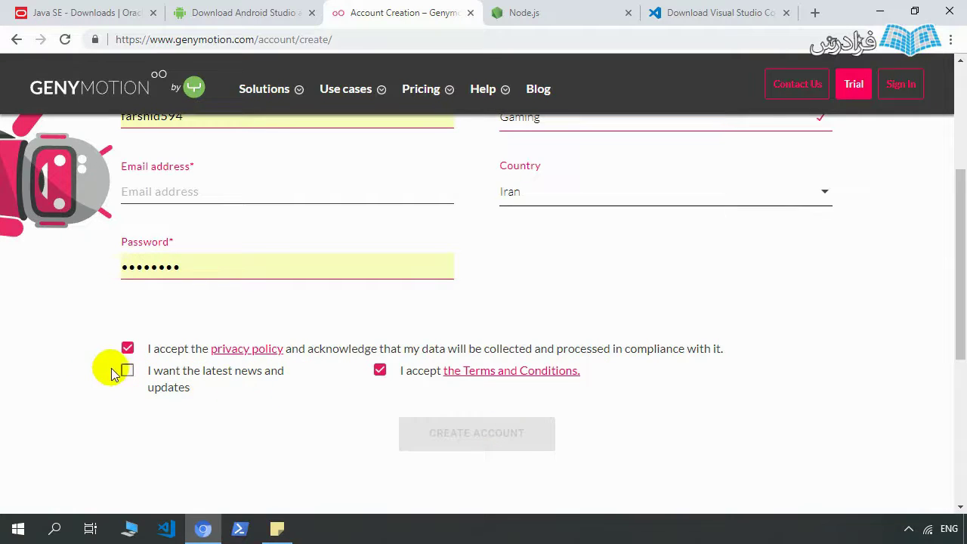
left_click(529, 441)
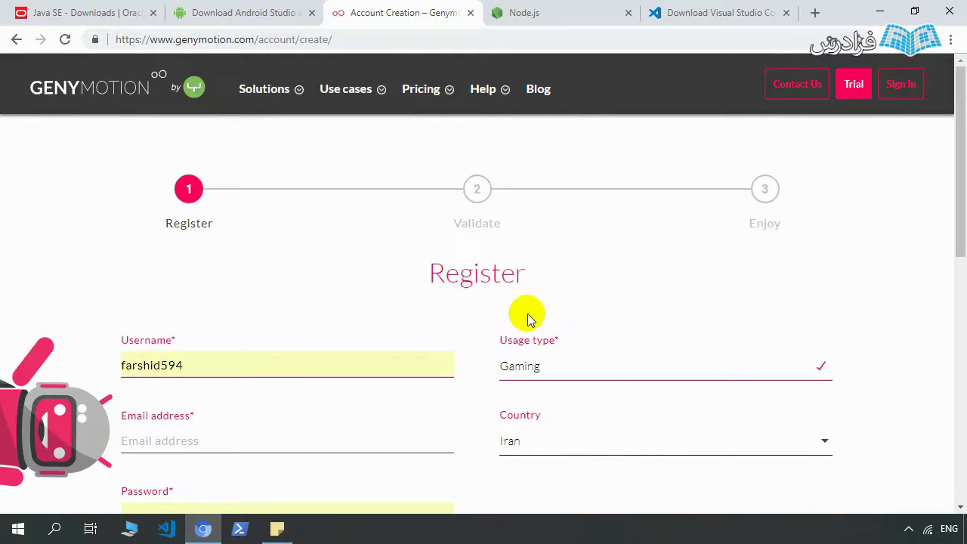
scroll(529, 319, "down", 1)
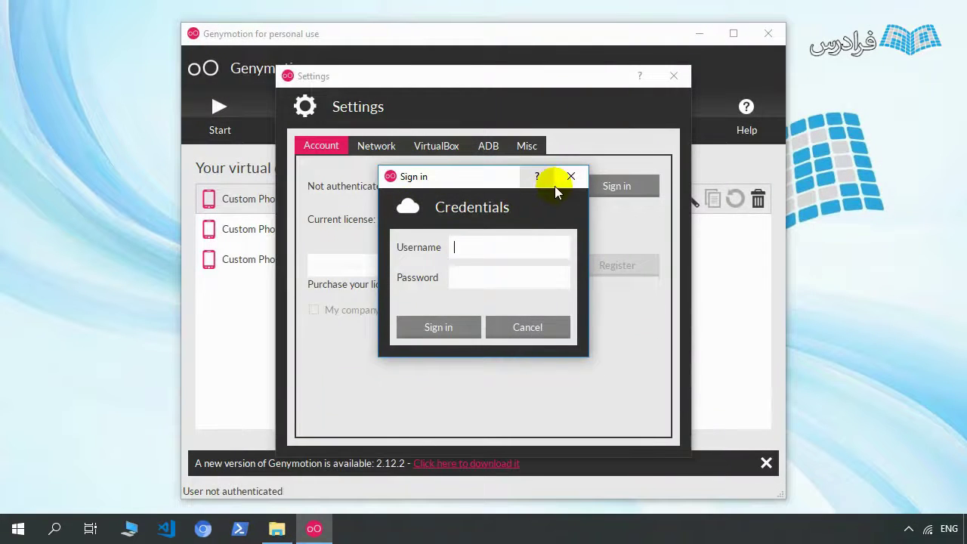
left_click(570, 177)
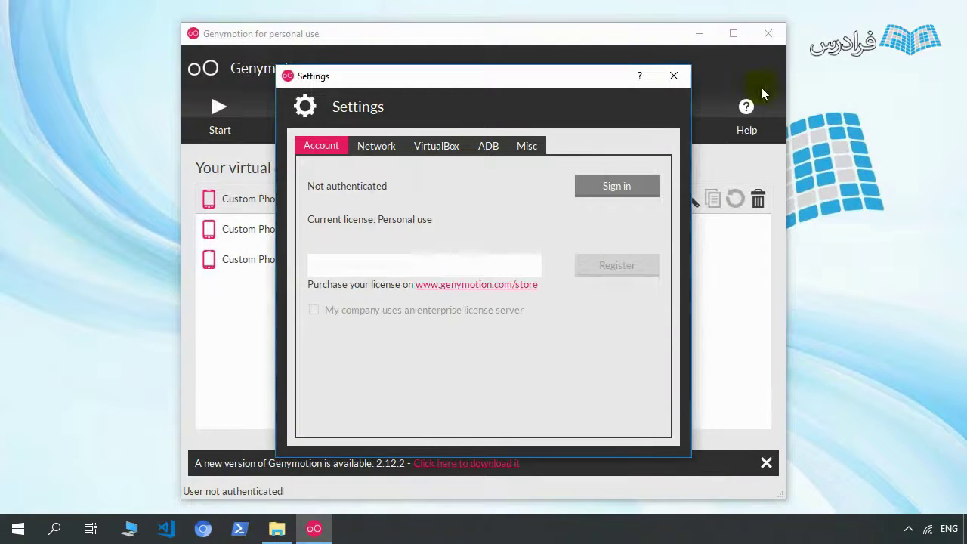
Sign in through Settings > Account with the account username and password, then close Settings
left_click(671, 75)
left_click(376, 129)
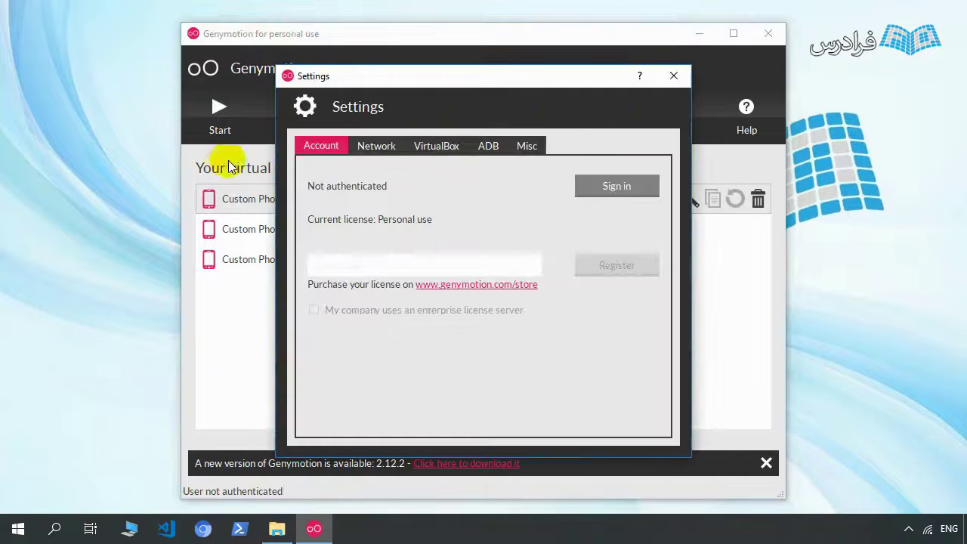
left_click(615, 187)
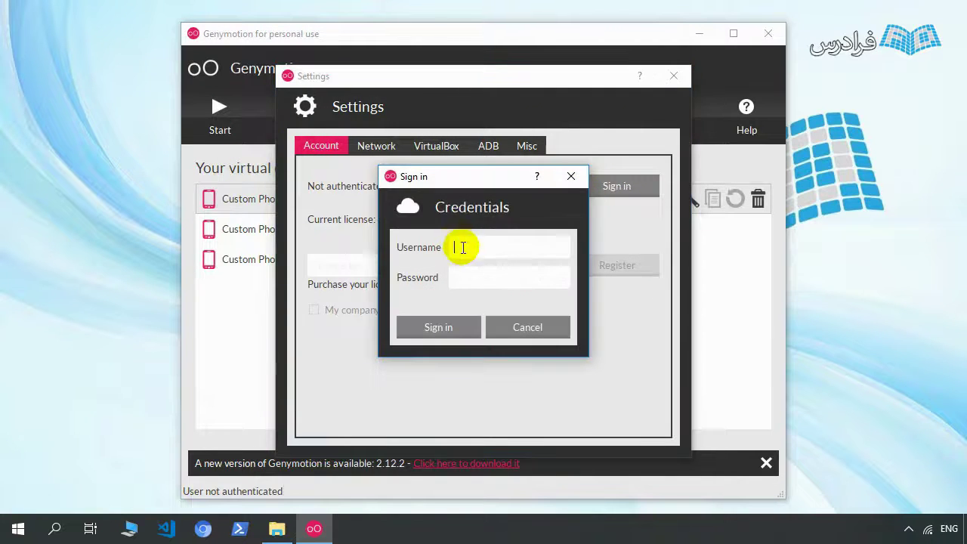
type("farsh")
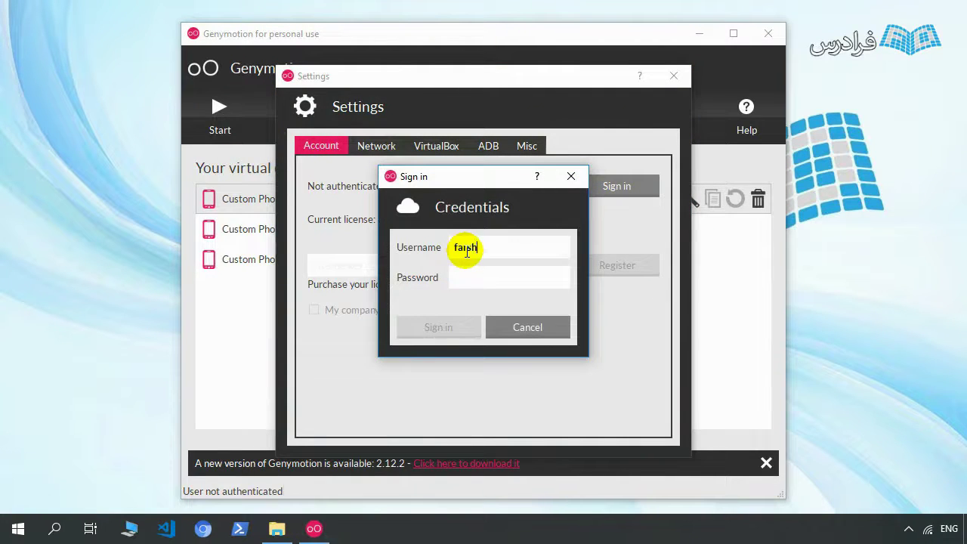
type("id0594")
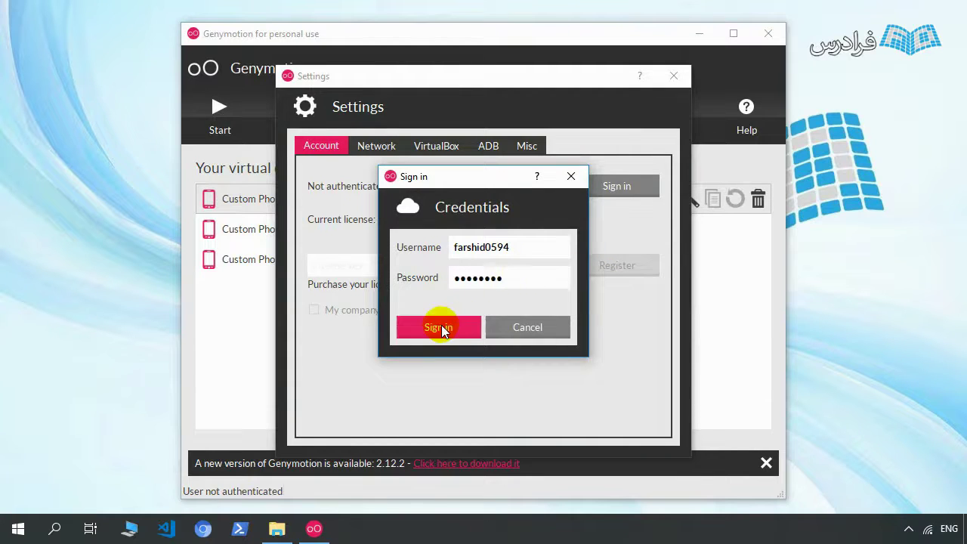
left_click(440, 327)
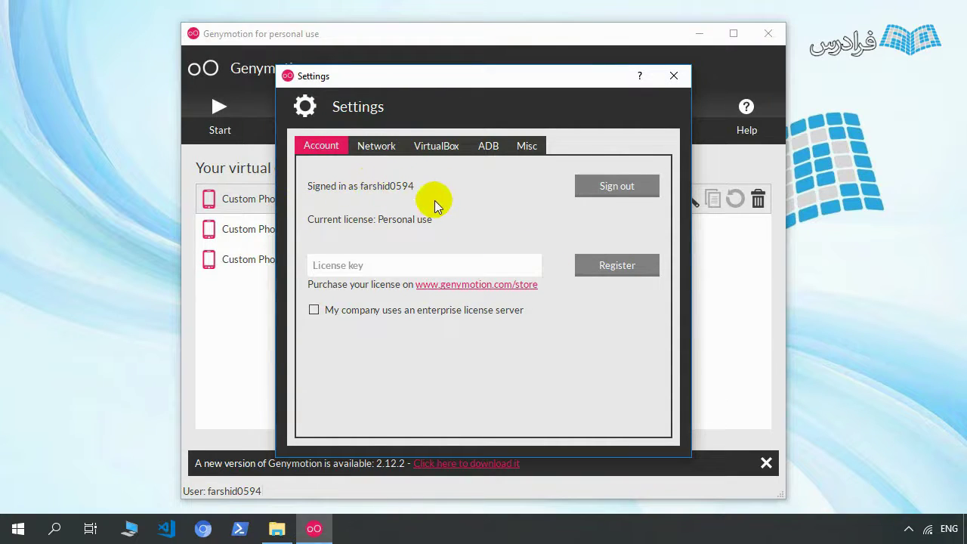
left_click(673, 77)
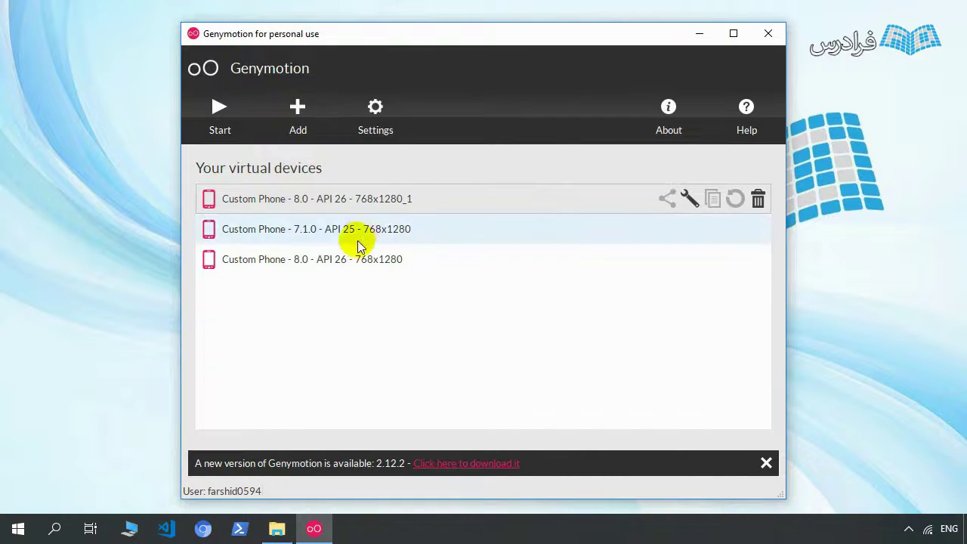
Begin adding Custom Phone 5.0.0 - API 21, then cancel its download at 4%
left_click(297, 125)
left_click(767, 58)
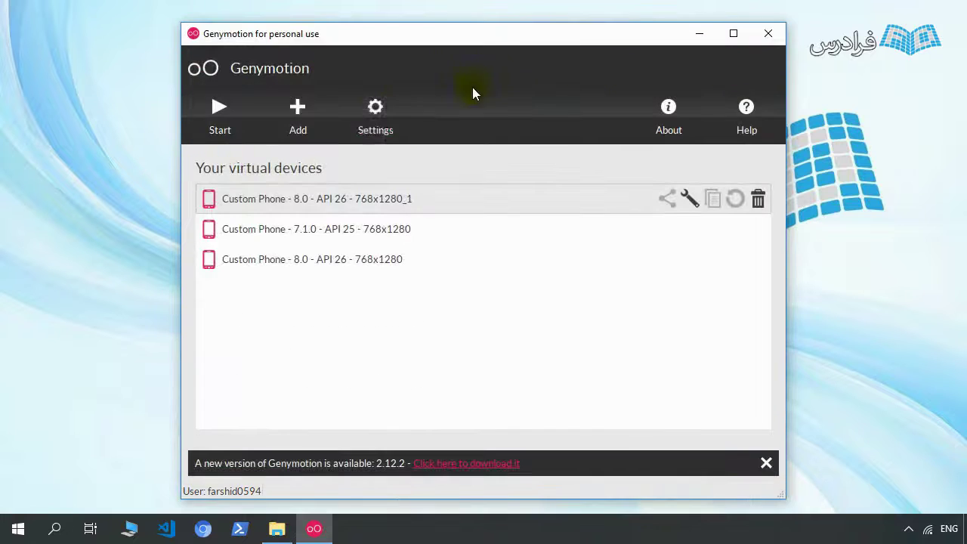
left_click(296, 127)
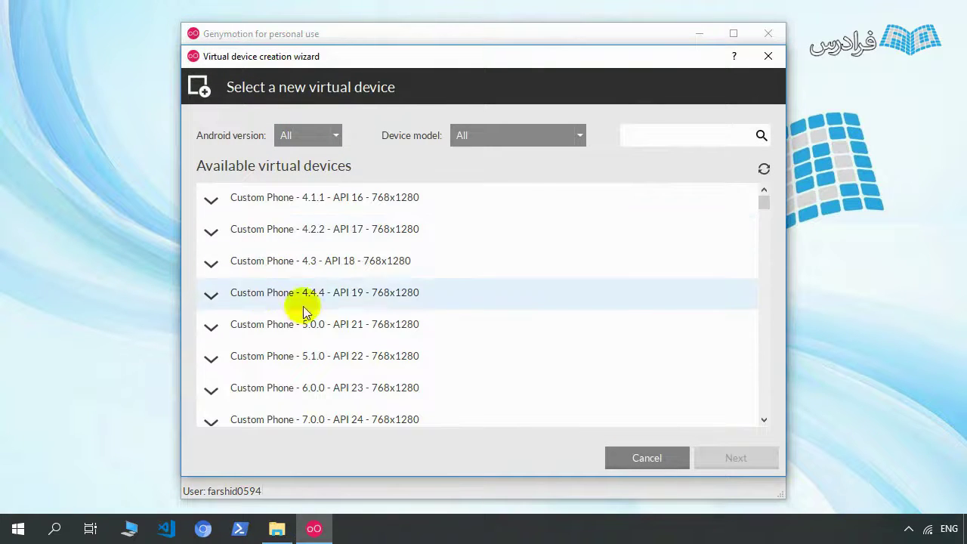
left_click_drag(765, 201, 767, 209)
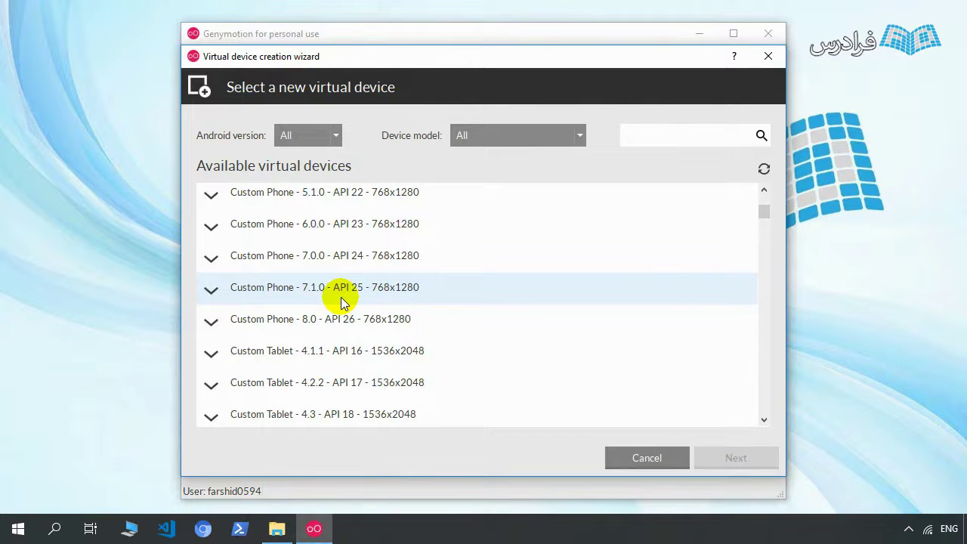
scroll(340, 302, "up", 2)
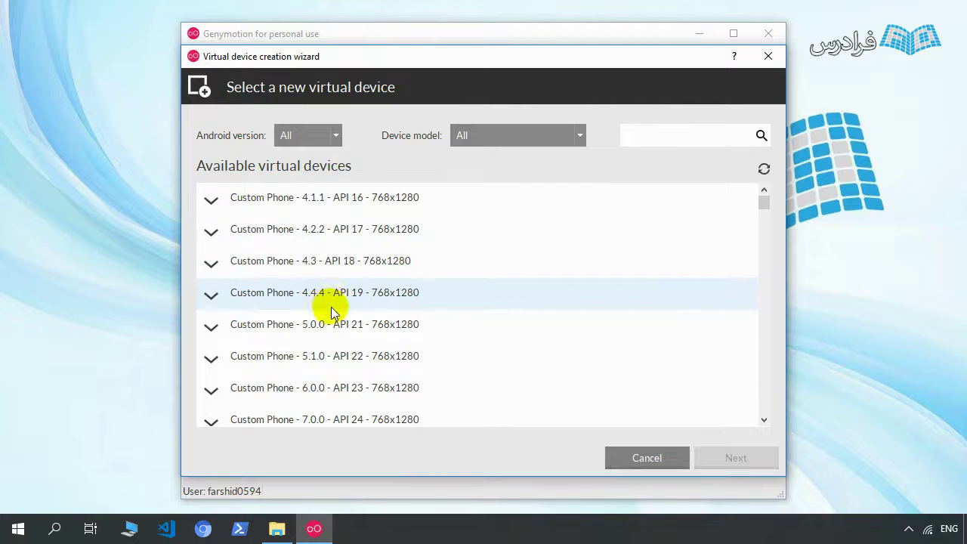
left_click(332, 335)
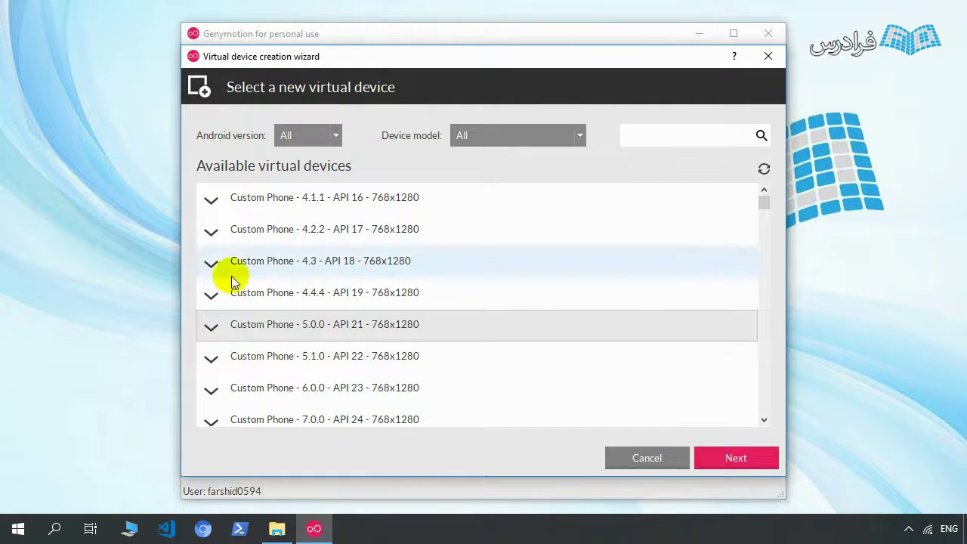
left_click(725, 458)
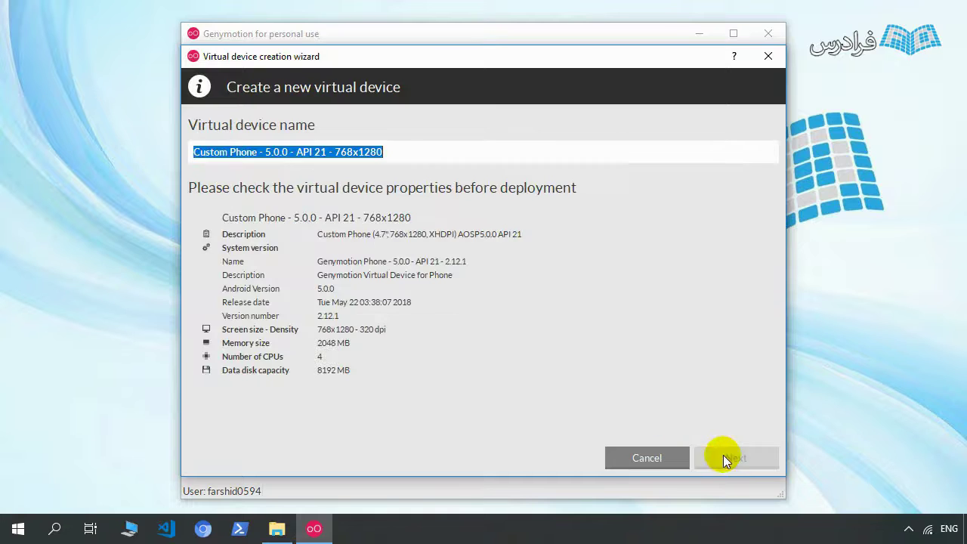
left_click(754, 458)
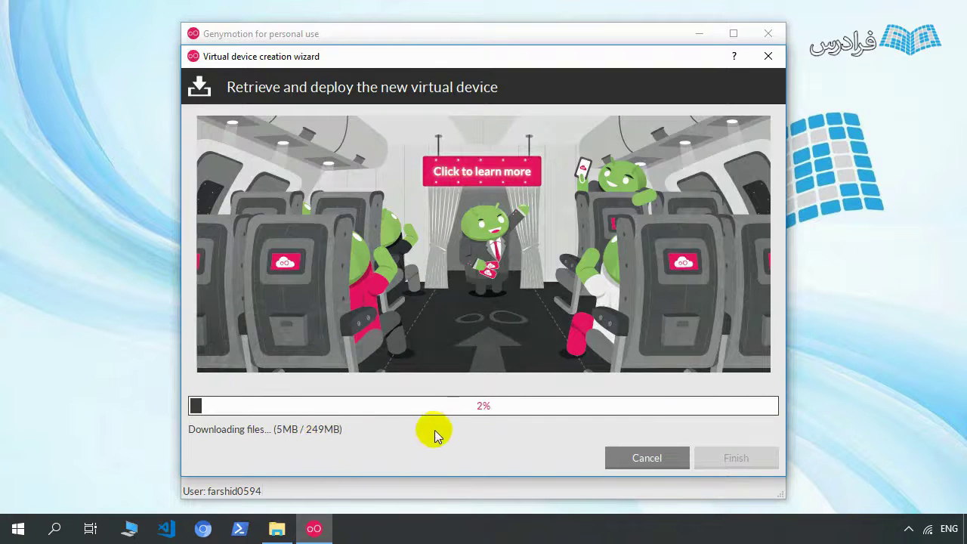
left_click(633, 458)
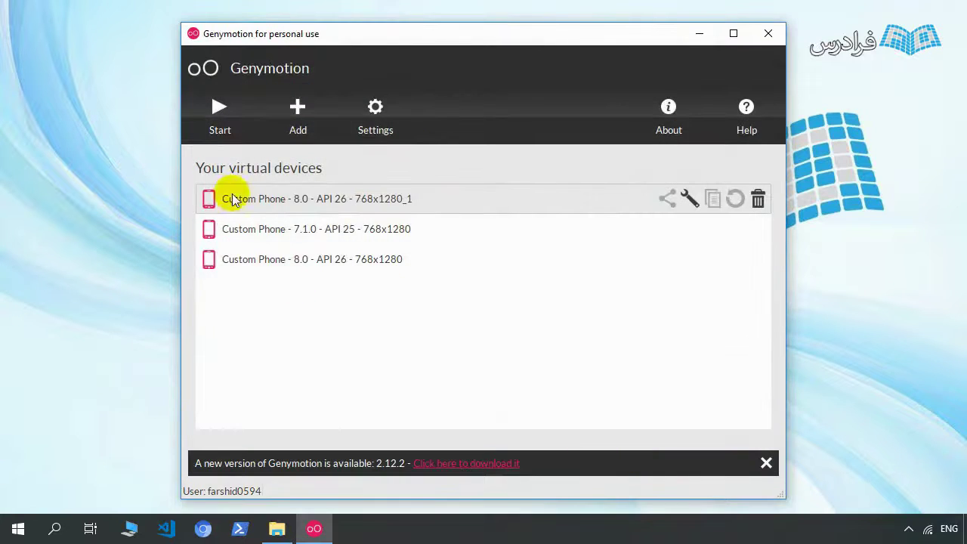
Download and create the Custom Tablet - 8.0 - API 26 - 1536x2048 device, then finish the wizard
left_click(298, 121)
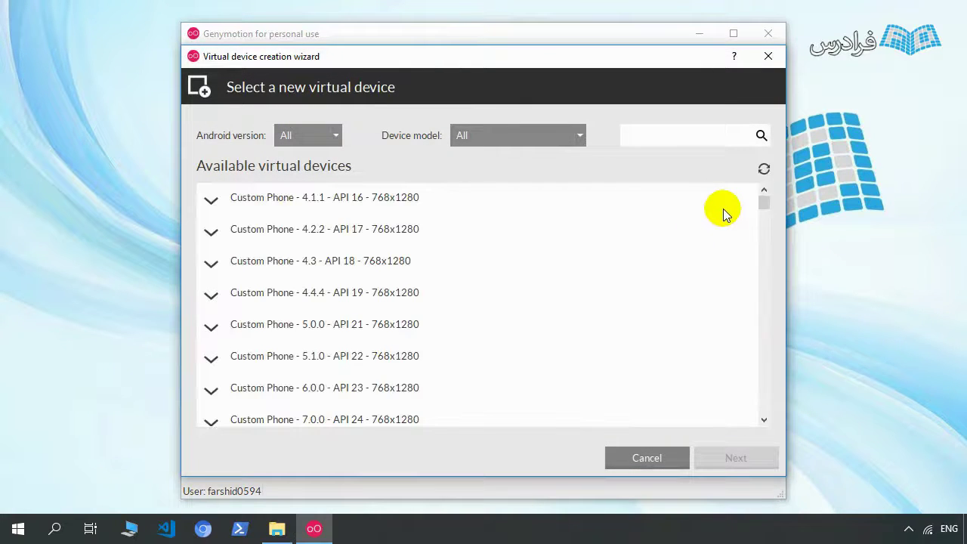
scroll(765, 203, "down", 5)
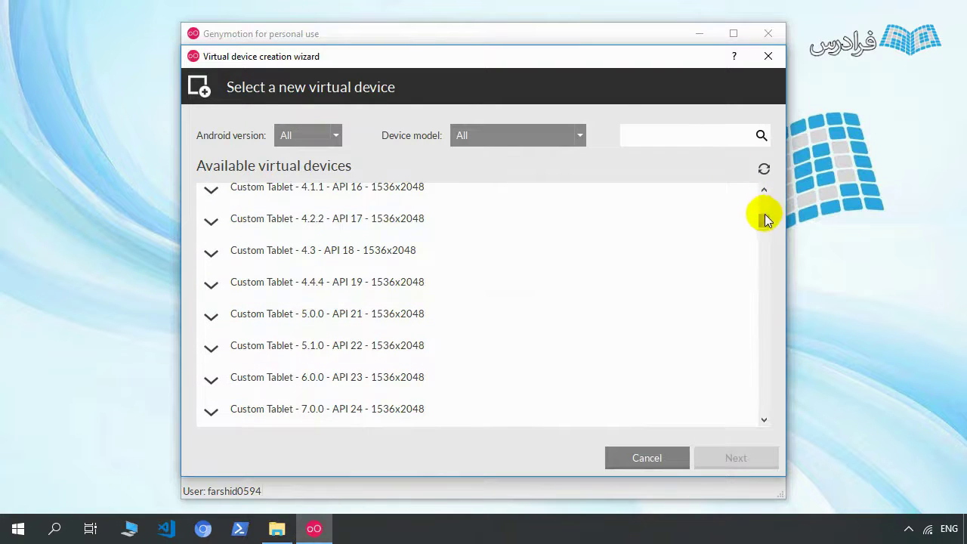
mouse_move(764, 218)
left_mouse_down()
mouse_move(764, 194)
mouse_move(765, 229)
left_mouse_up()
left_click(349, 268)
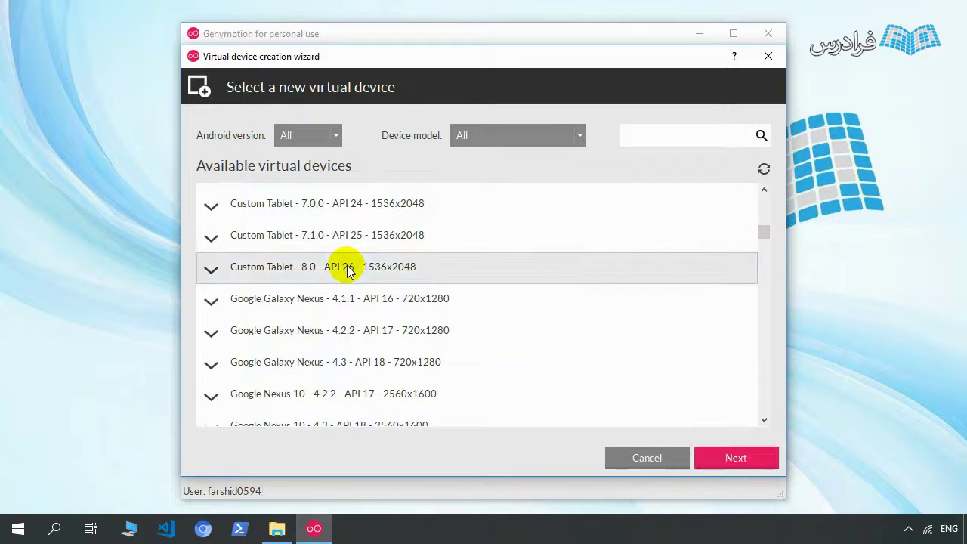
left_click(714, 453)
left_click(718, 461)
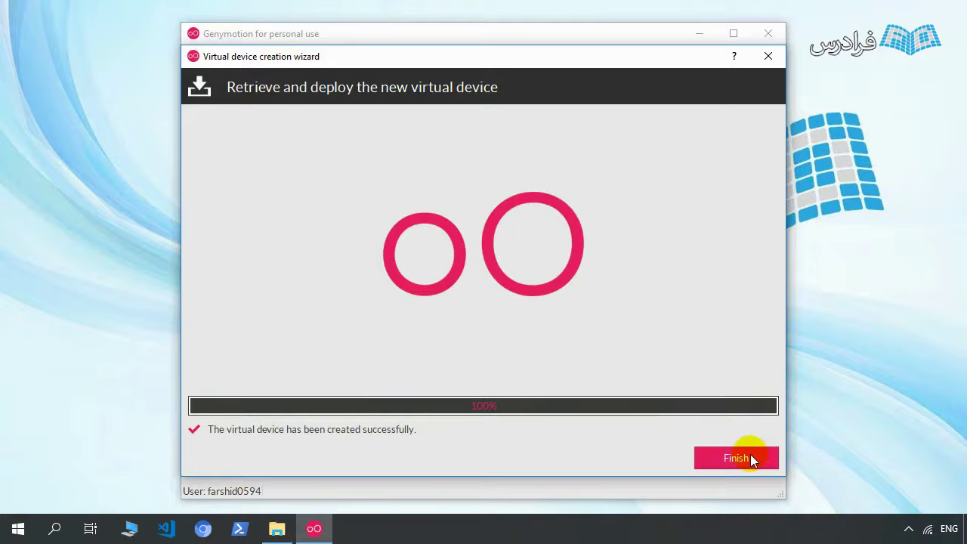
left_click(750, 458)
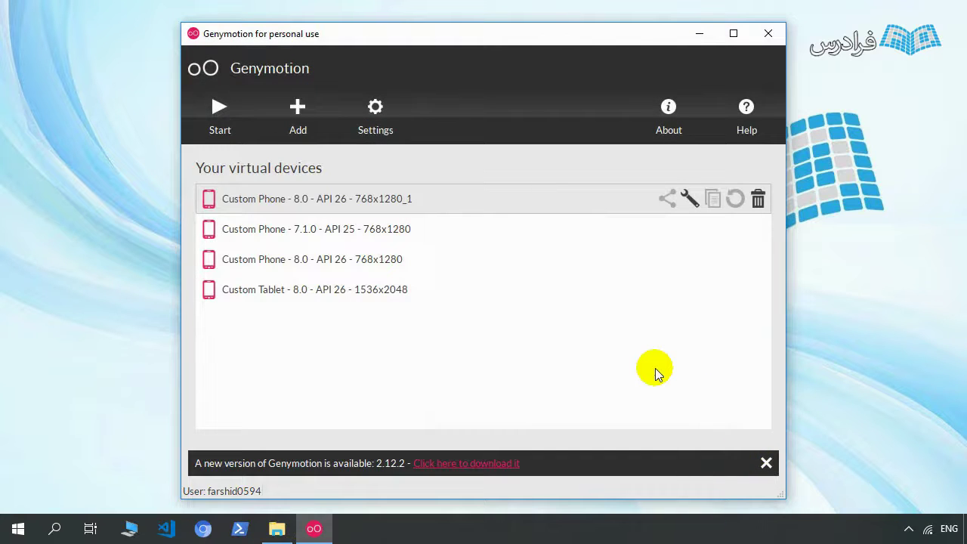
Switch ADB to custom Android SDK tools, then try starting Custom Phone 8.0 and dismiss its error
left_click(378, 110)
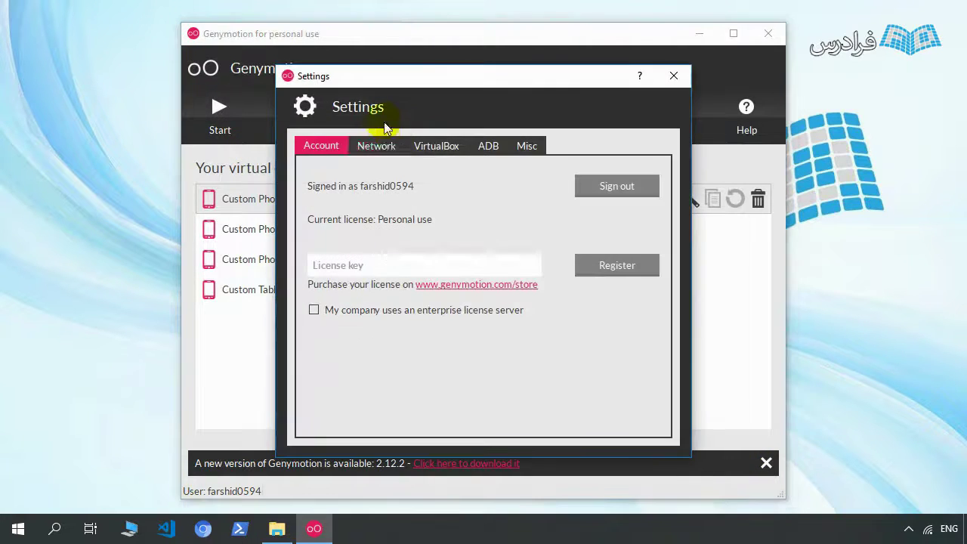
left_click(488, 146)
left_click(320, 215)
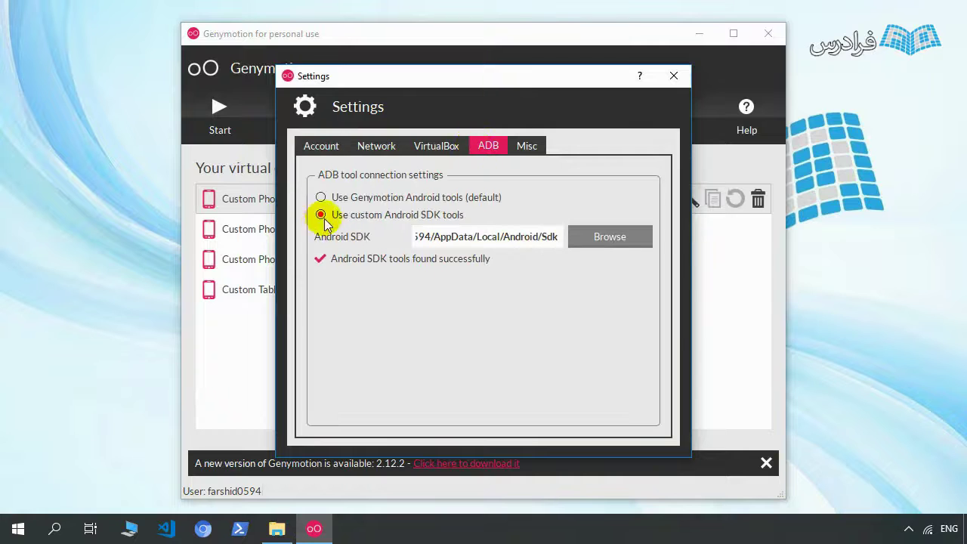
left_click(677, 77)
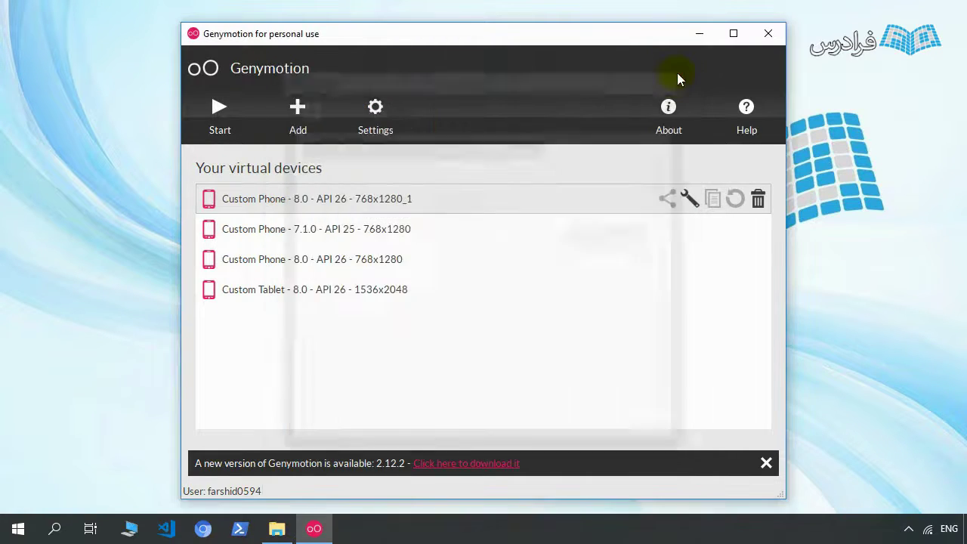
left_click(219, 124)
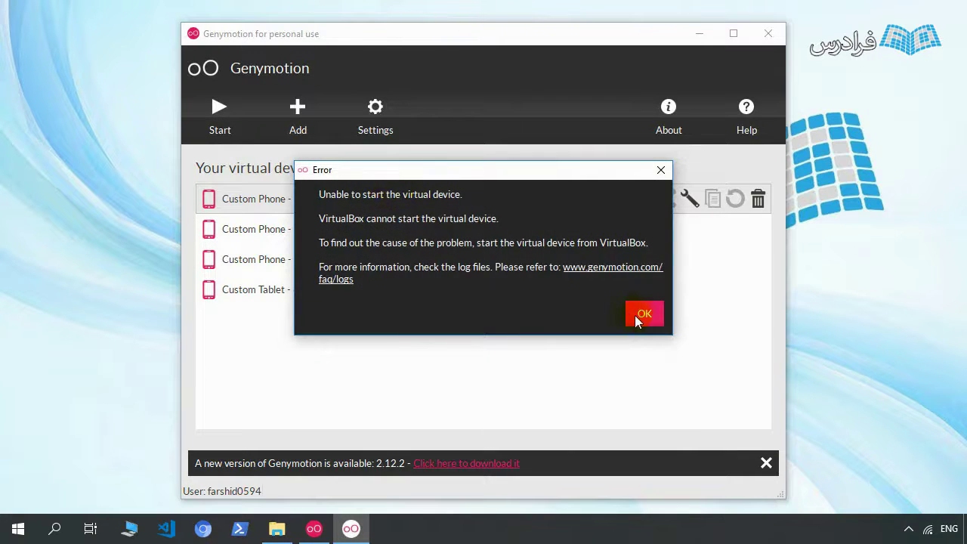
left_click(642, 315)
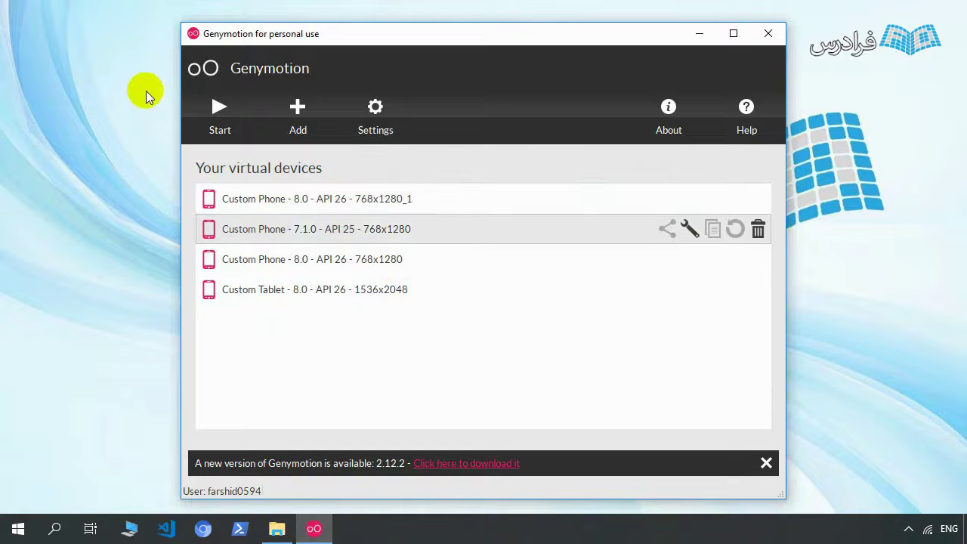
Start Custom Phone 7.1.0 and place its shrunken emulator window right of the device list
left_click(218, 107)
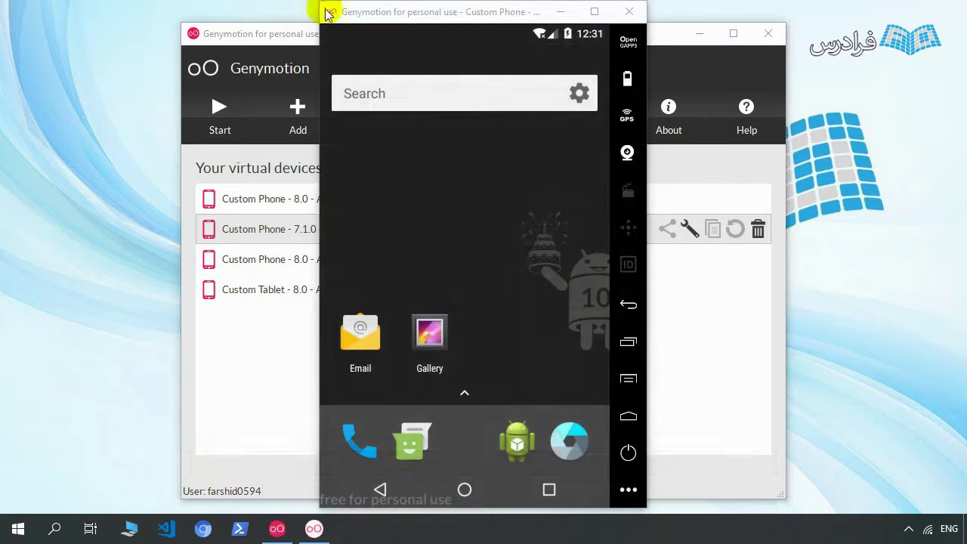
left_click_drag(325, 3, 391, 112)
left_click_drag(719, 33, 694, 42)
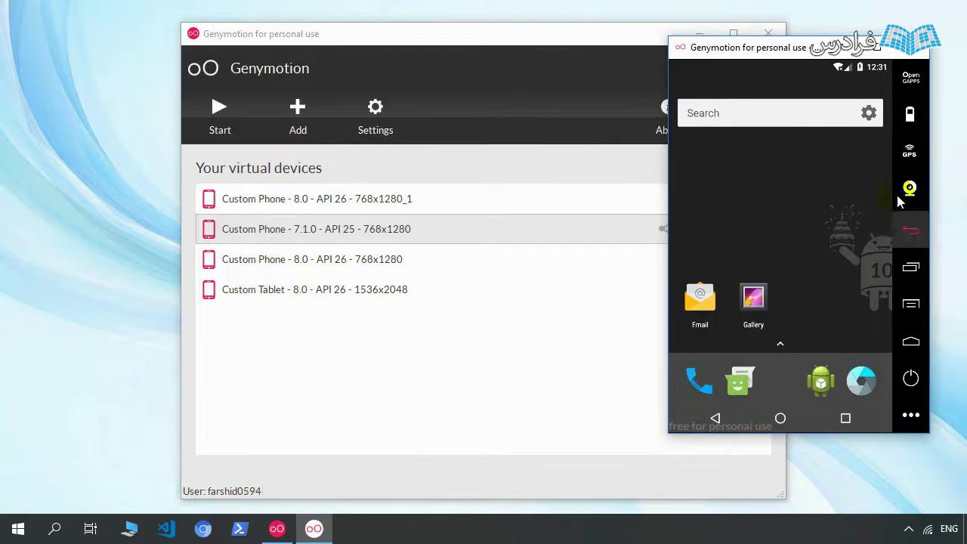
left_click_drag(384, 34, 230, 46)
In the Add device wizard, sign in from the pink bar to unlock the full catalogue
left_click(154, 119)
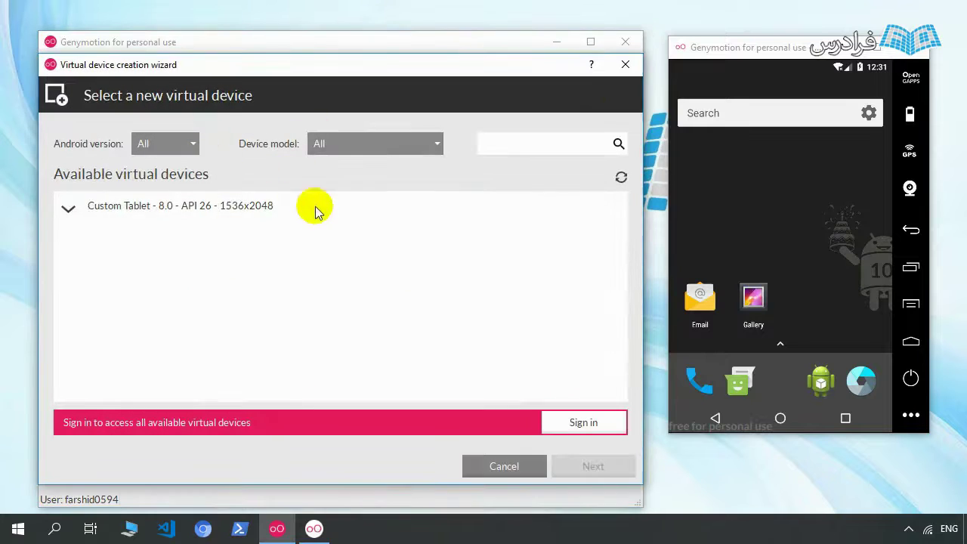
left_click(579, 423)
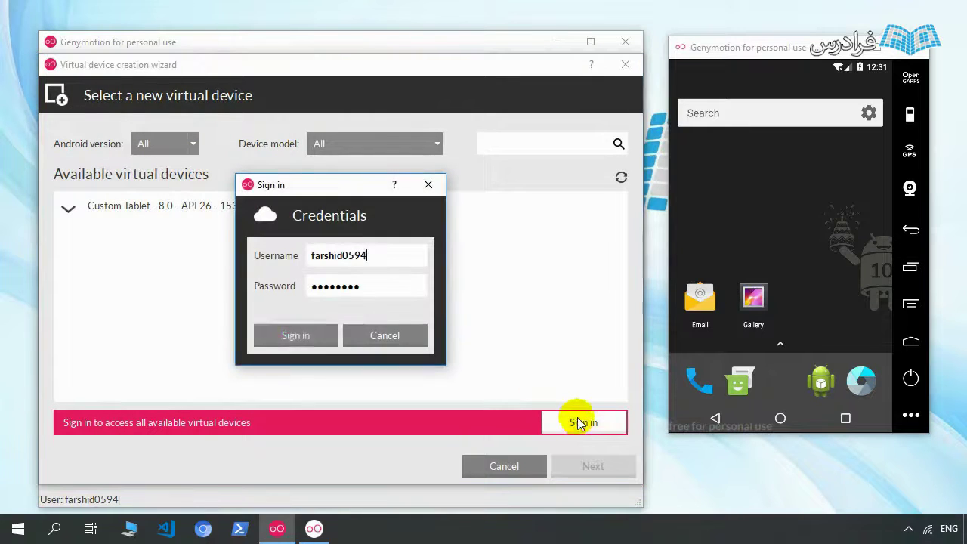
left_click(298, 341)
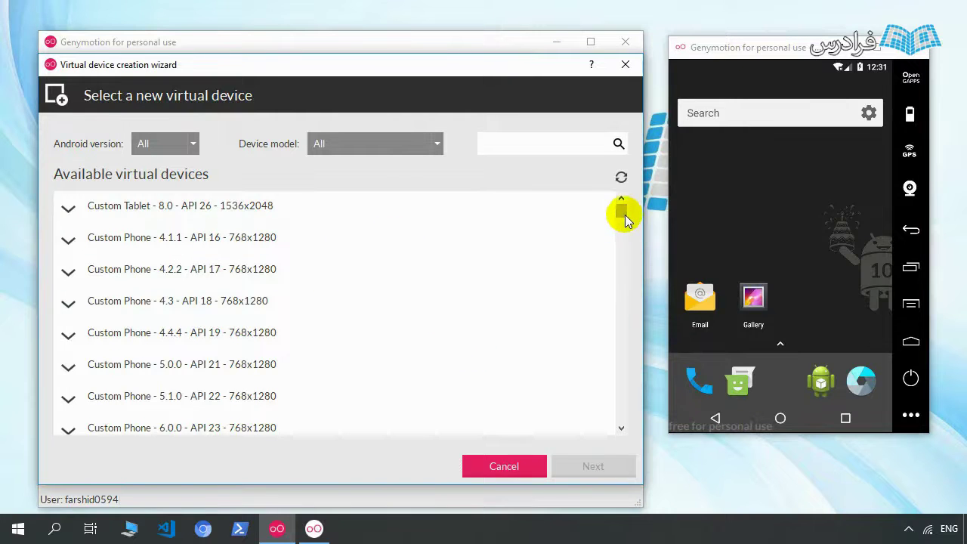
left_click_drag(626, 211, 622, 201)
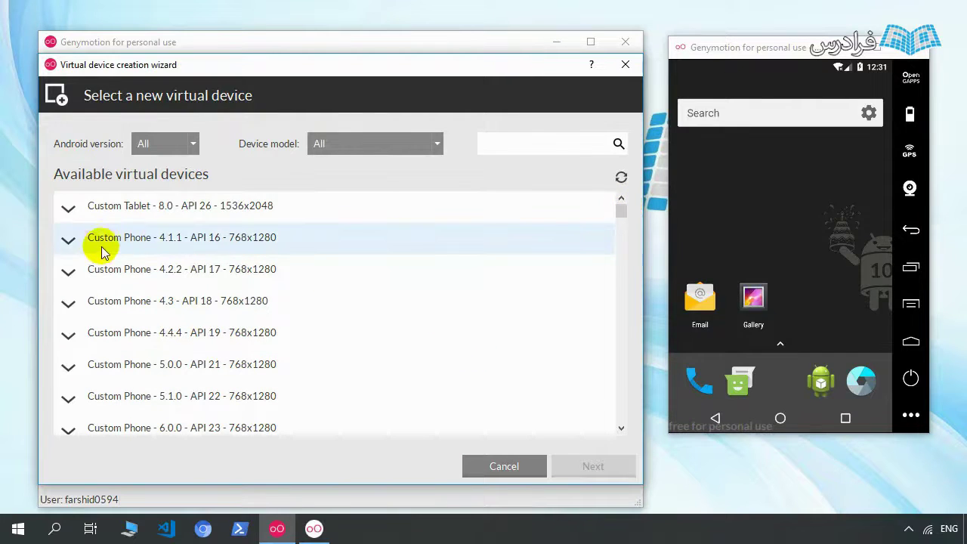
left_click(145, 252)
Browse the device catalogue, close the wizard without adding anything, and realign both windows
left_click_drag(707, 46, 710, 39)
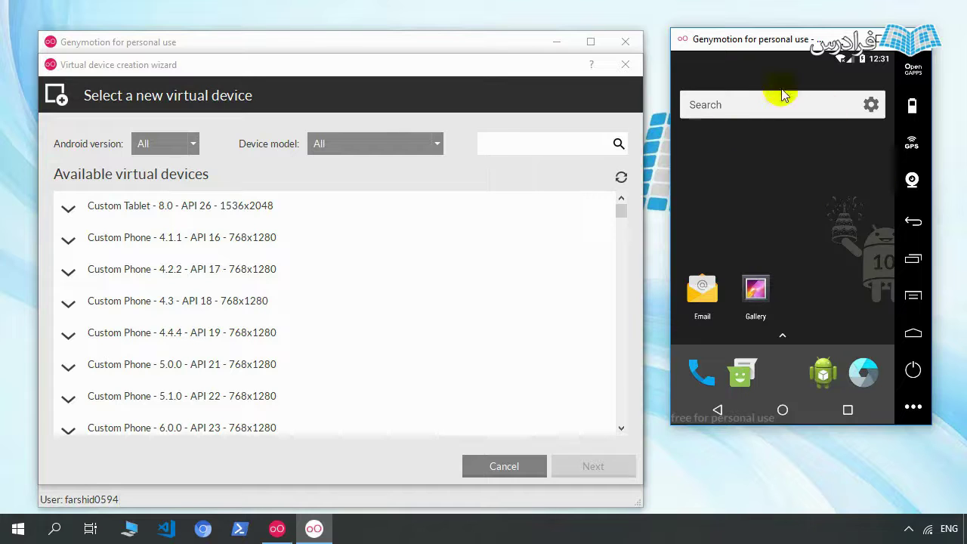
left_click_drag(621, 212, 633, 245)
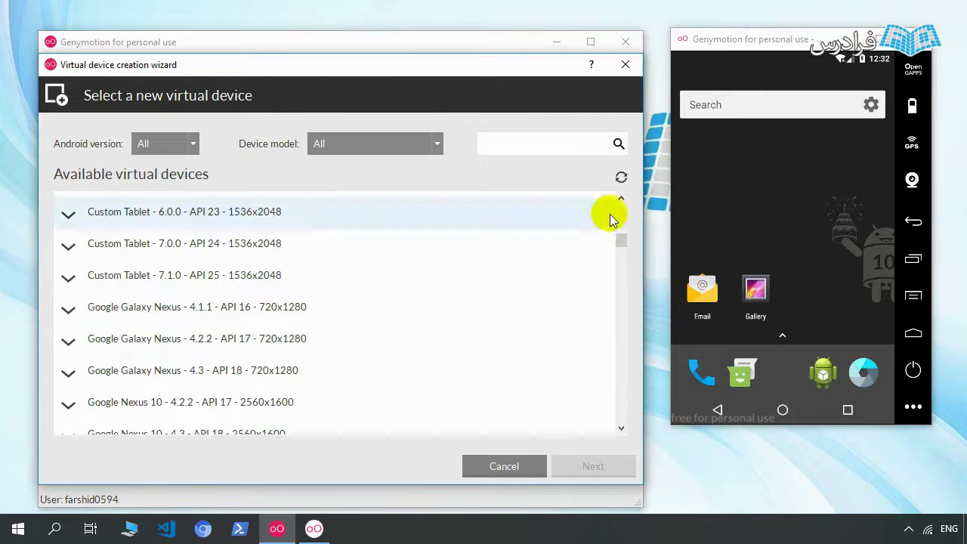
mouse_move(621, 240)
left_mouse_down()
mouse_move(621, 252)
mouse_move(612, 244)
left_mouse_up()
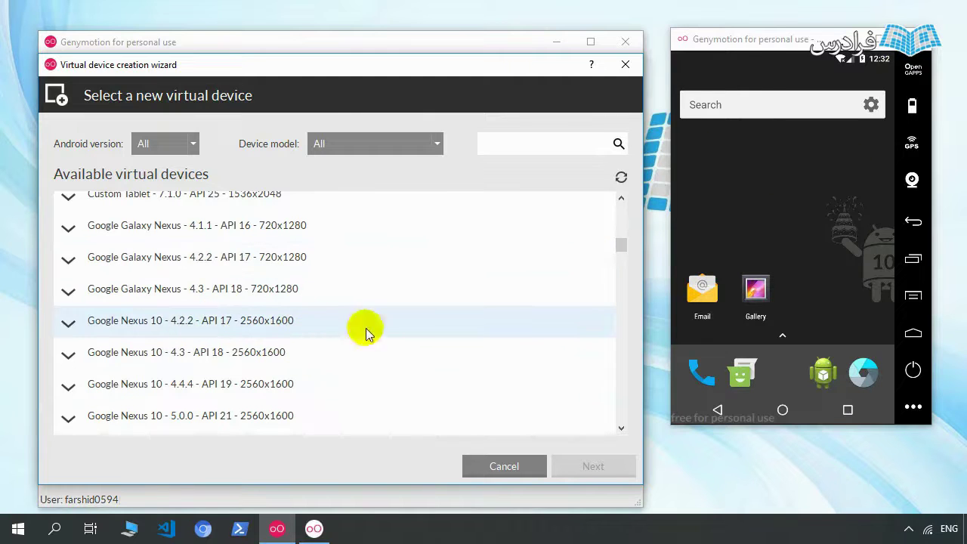
left_click_drag(620, 248, 621, 257)
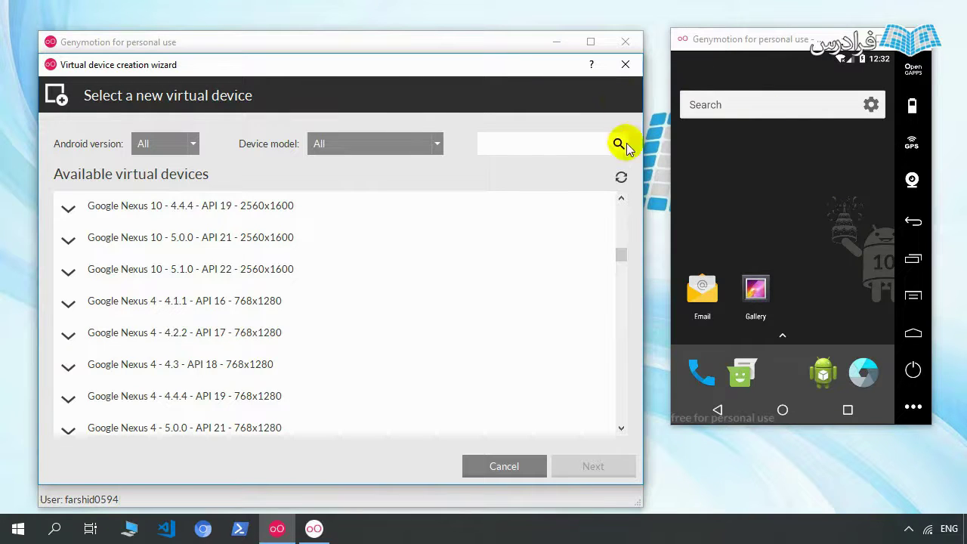
left_click_drag(621, 257, 622, 209)
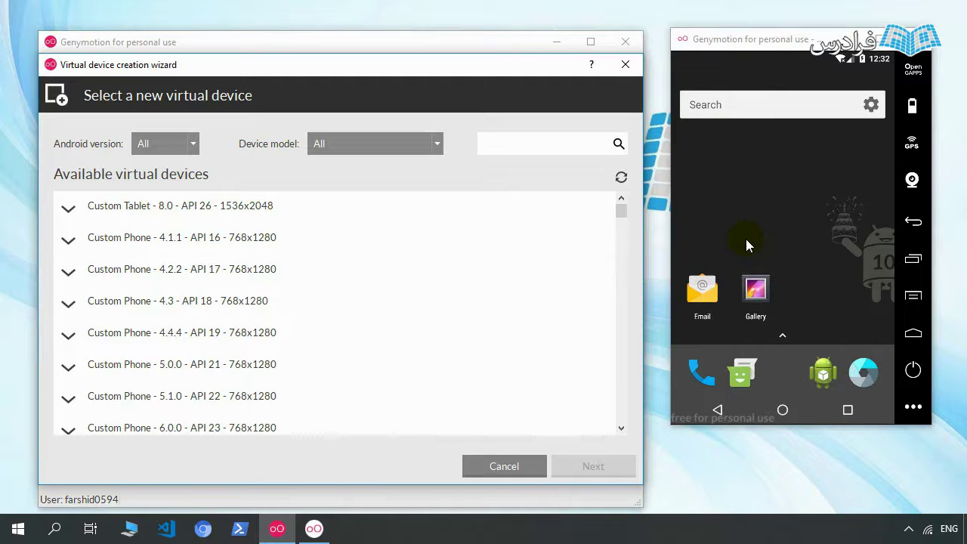
left_click(625, 65)
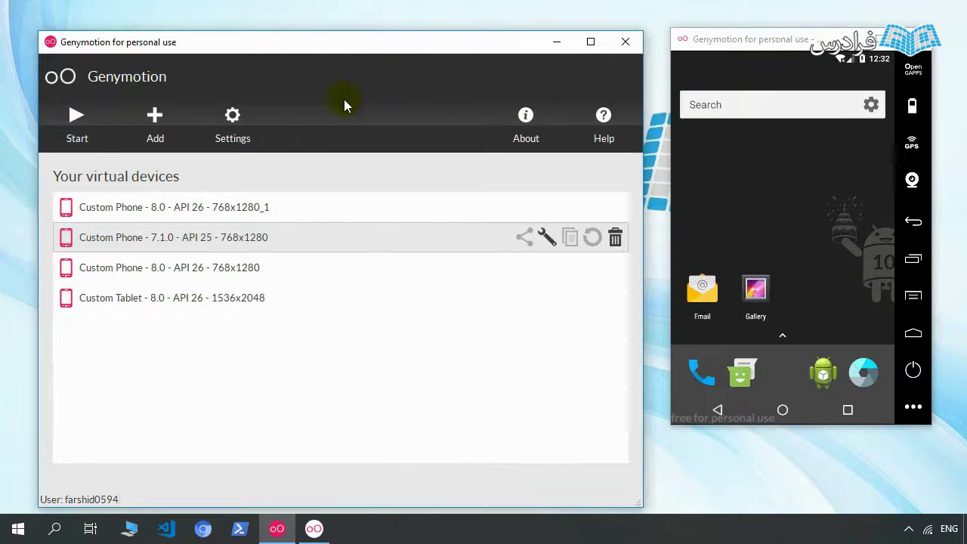
left_click_drag(503, 43, 505, 30)
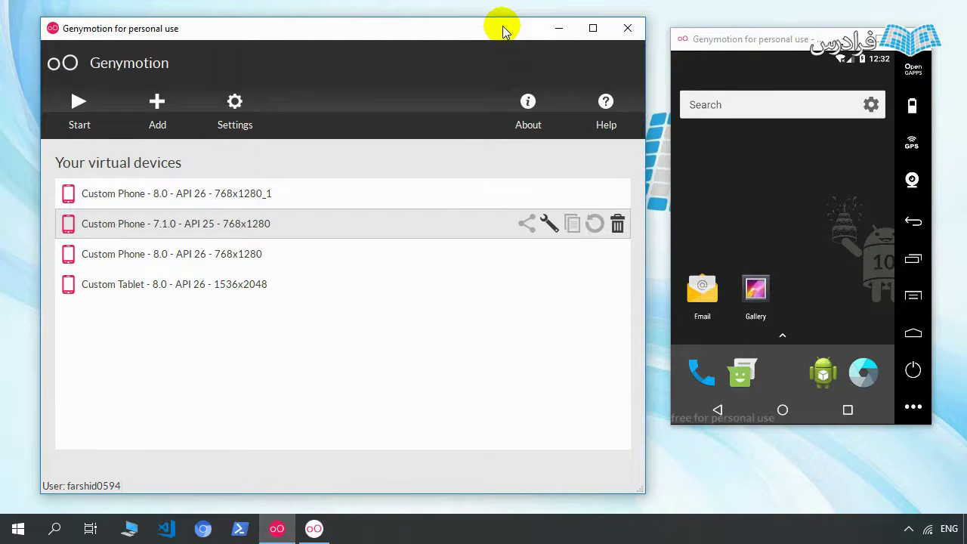
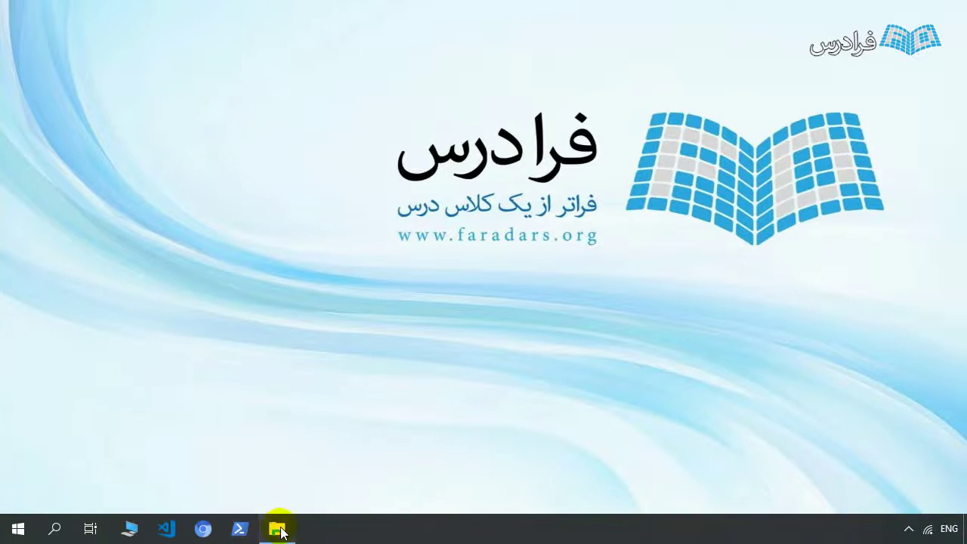
Bring the nodejs download folder with node-v8.11.4-x64.msi back into view
left_click(277, 529)
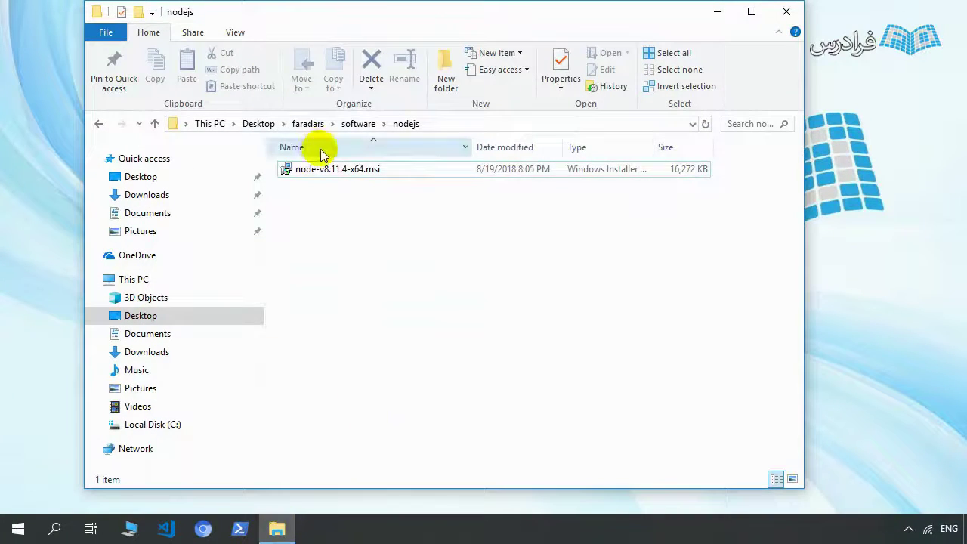
Launch node-v8.11.4-x64.msi and minimize File Explorer, leaving the Setup Wizard alone
double_click(336, 169)
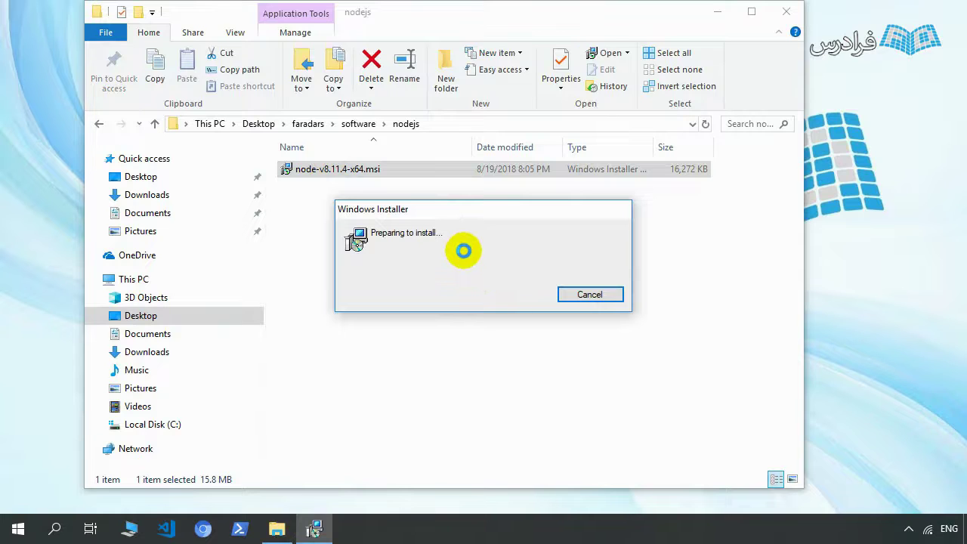
left_click(718, 11)
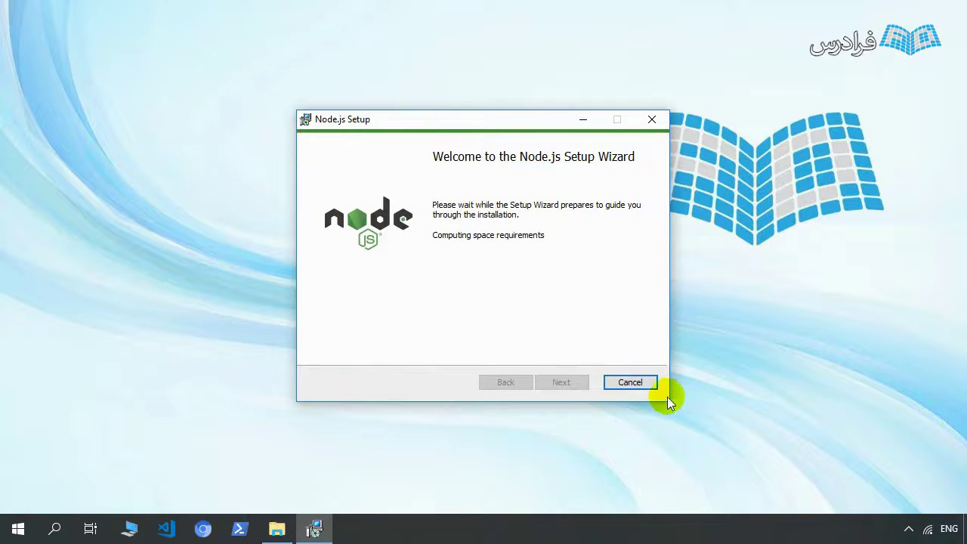
Install Node.js to C:\Program Files\nodejs\ with the licence accepted and default features
left_click_drag(460, 117, 296, 66)
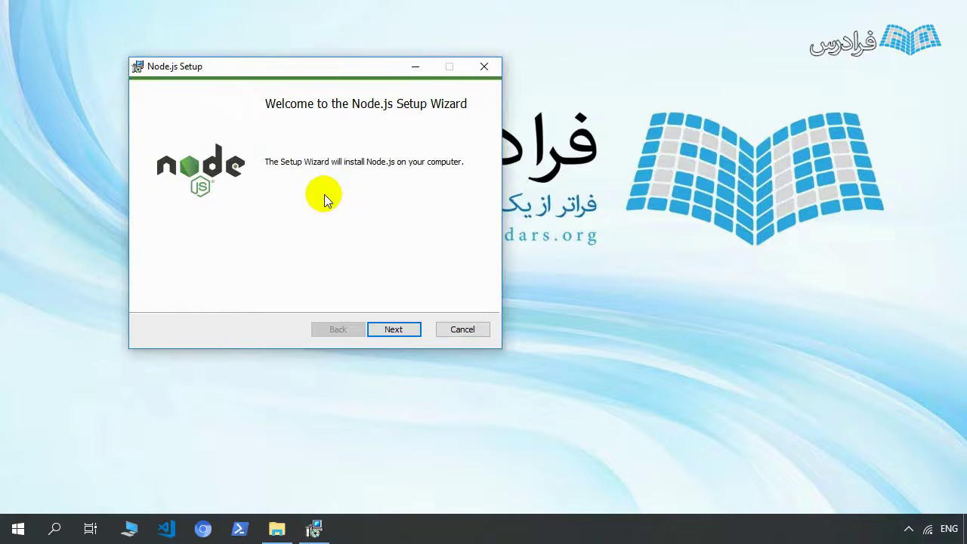
left_click(394, 330)
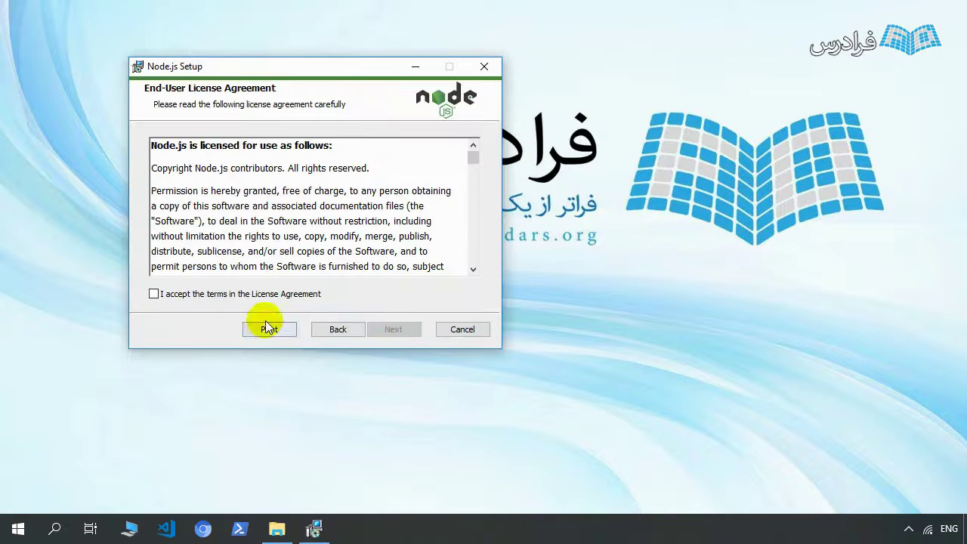
left_click(269, 293)
left_click(402, 328)
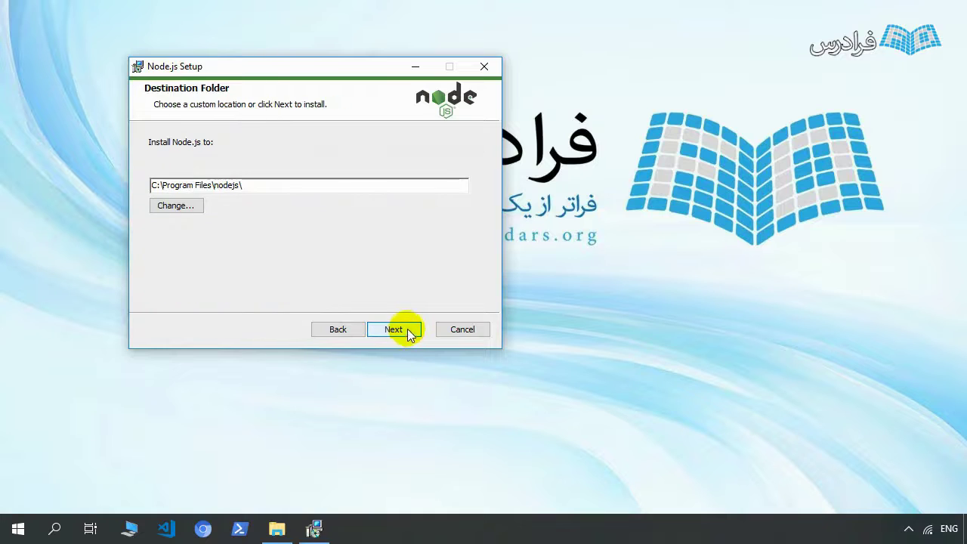
left_click(402, 329)
left_click(401, 329)
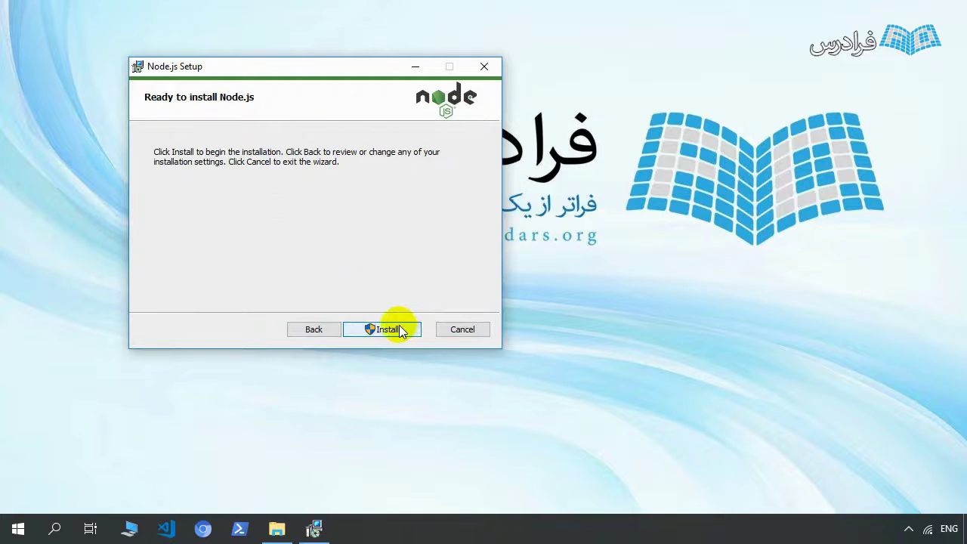
left_click(399, 330)
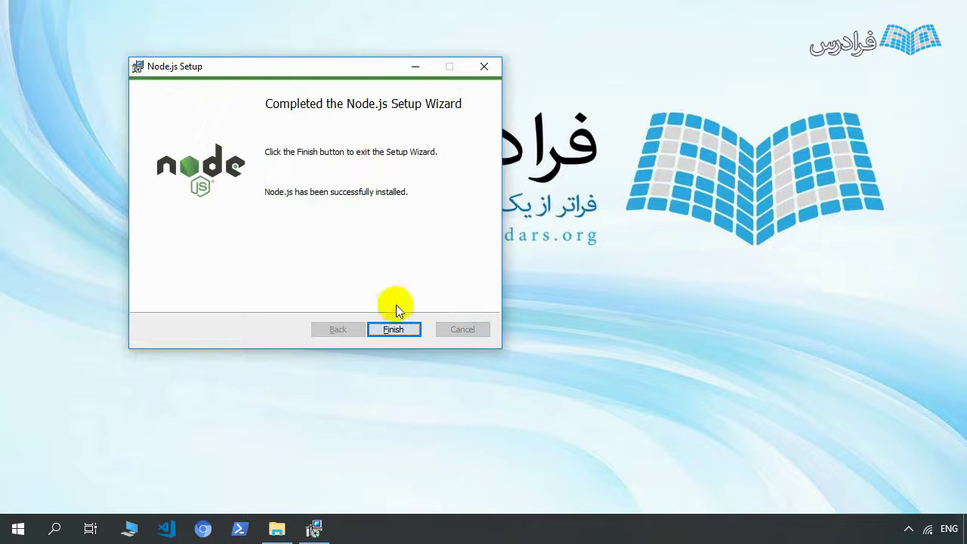
left_click(394, 330)
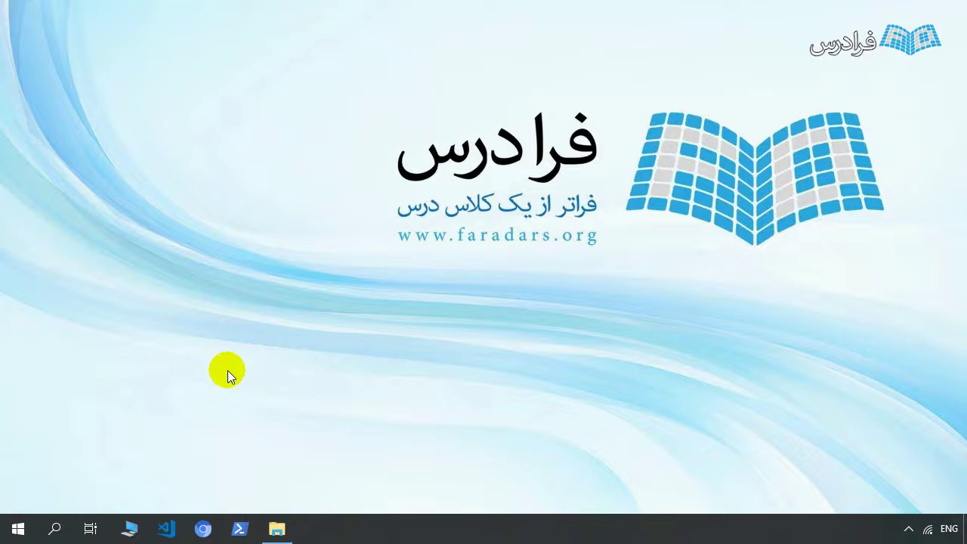
In a PowerShell window, run node -v to check the Node.js version
left_click(239, 532)
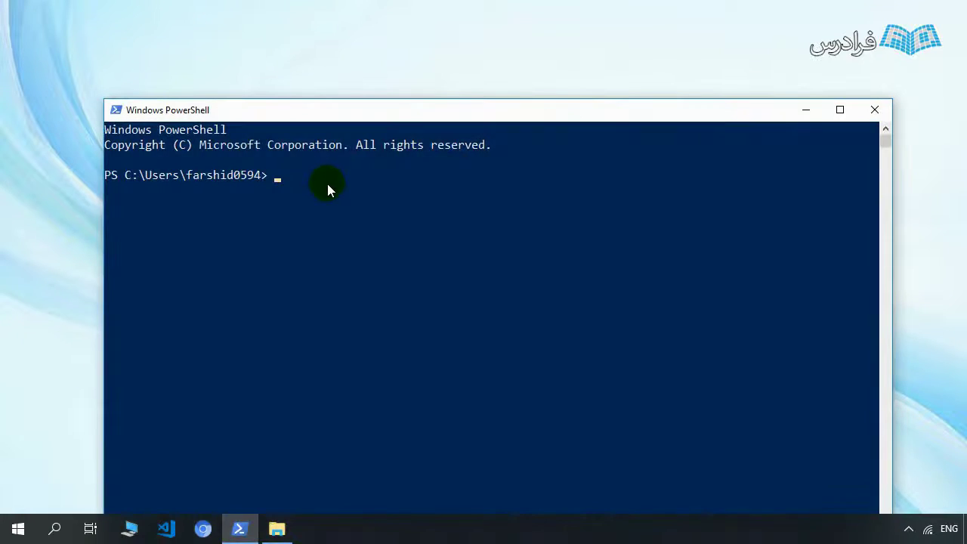
type("node -v")
key("Return")
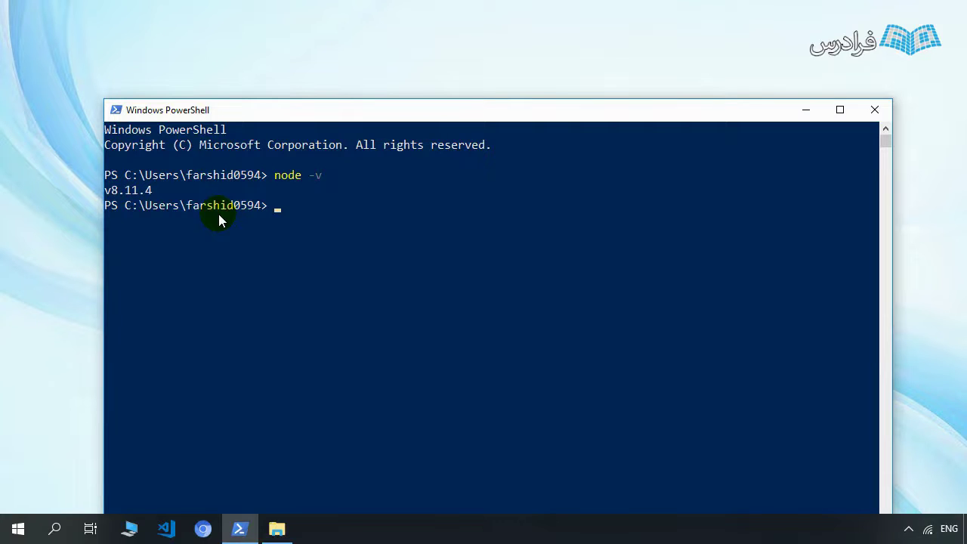
Run npm -v, confirming npm version 5.6.0
type("np,")
key("BackSpace")
key("BackSpace")
type("m -v")
key("Return")
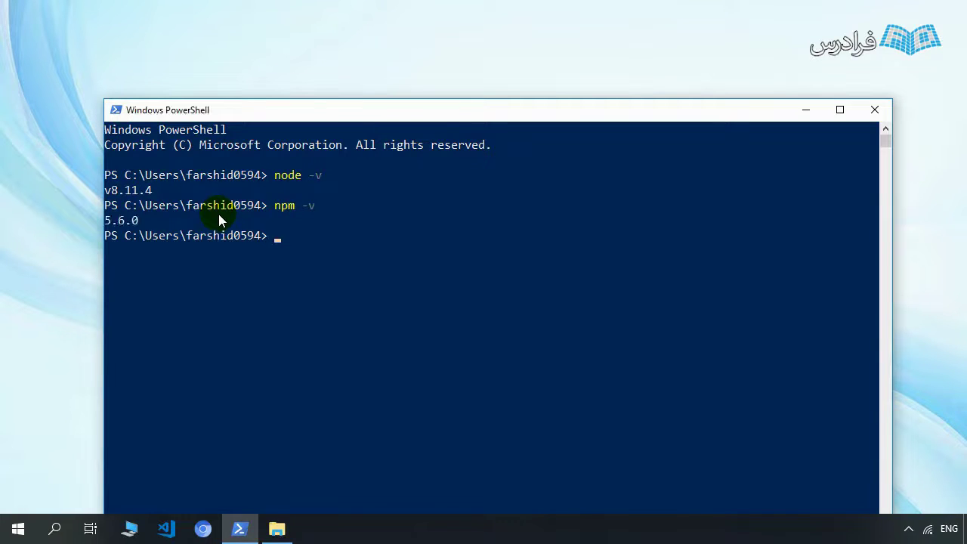